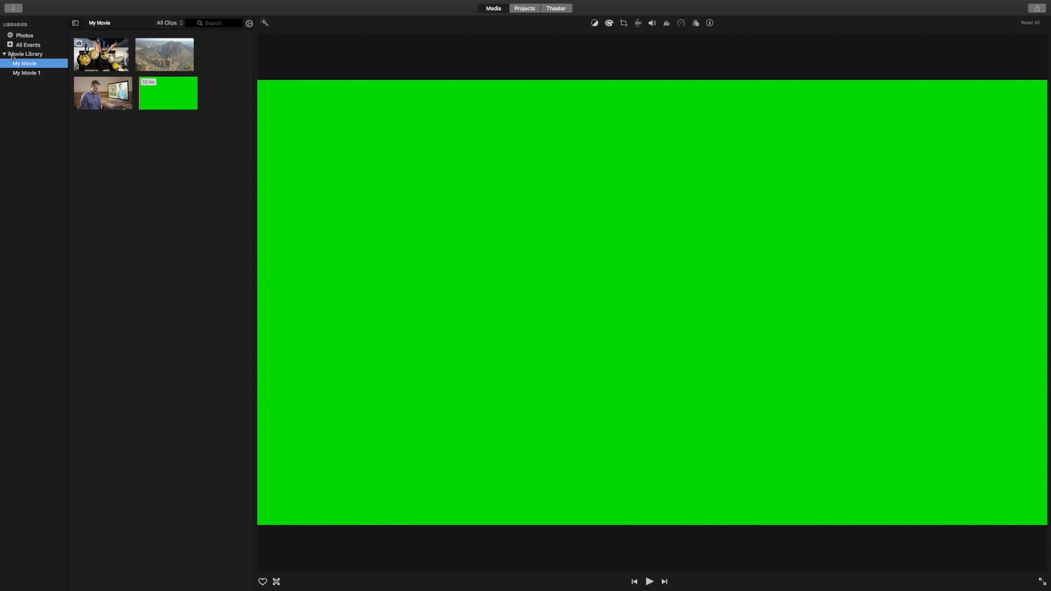
Create a new event in the iMovie Library and name it TEST.
{"action": "left_click", "coordinate": [32, 75]}
{"action": "left_click", "coordinate": [31, 65]}
{"action": "right_click", "coordinate": [17, 83]}
{"action": "left_click", "coordinate": [32, 88]}
{"action": "type", "text": "TEST"}
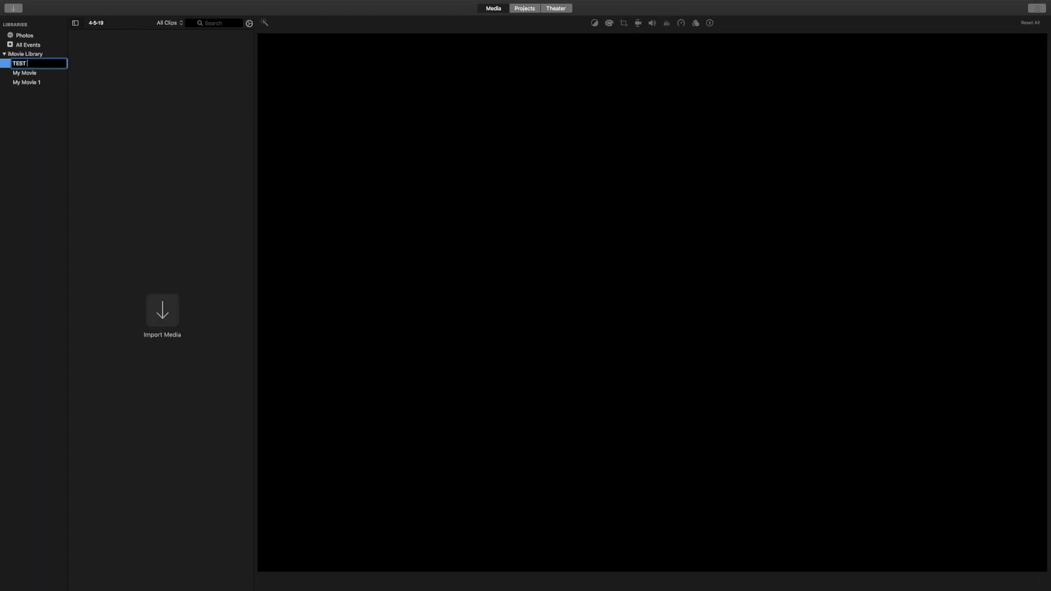
{"action": "key", "text": "Return"}
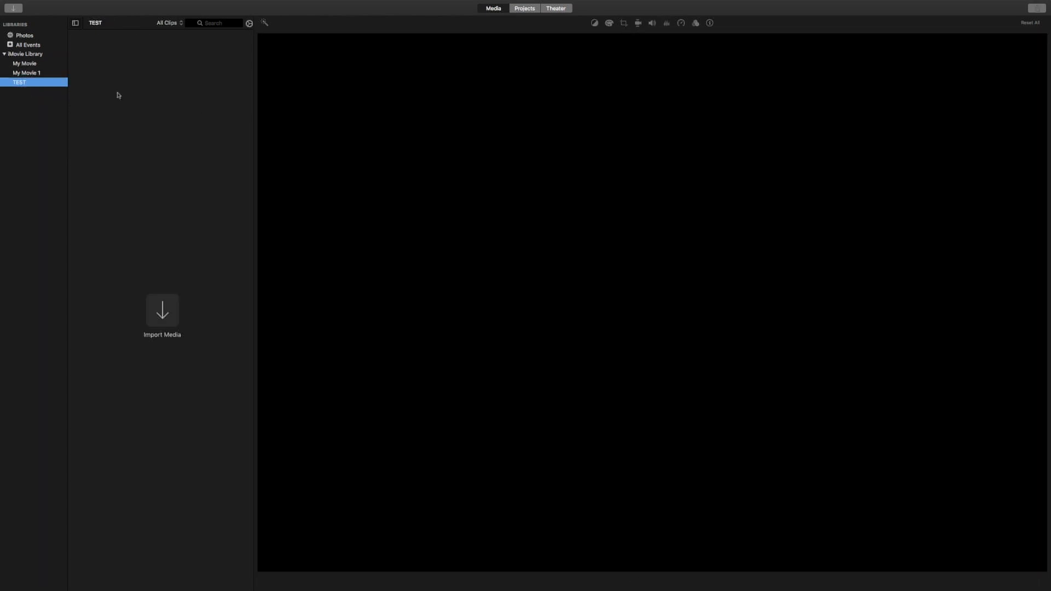
Look through the photo library and the overview of all events, and return to the My Movie event.
{"action": "left_click", "coordinate": [33, 73]}
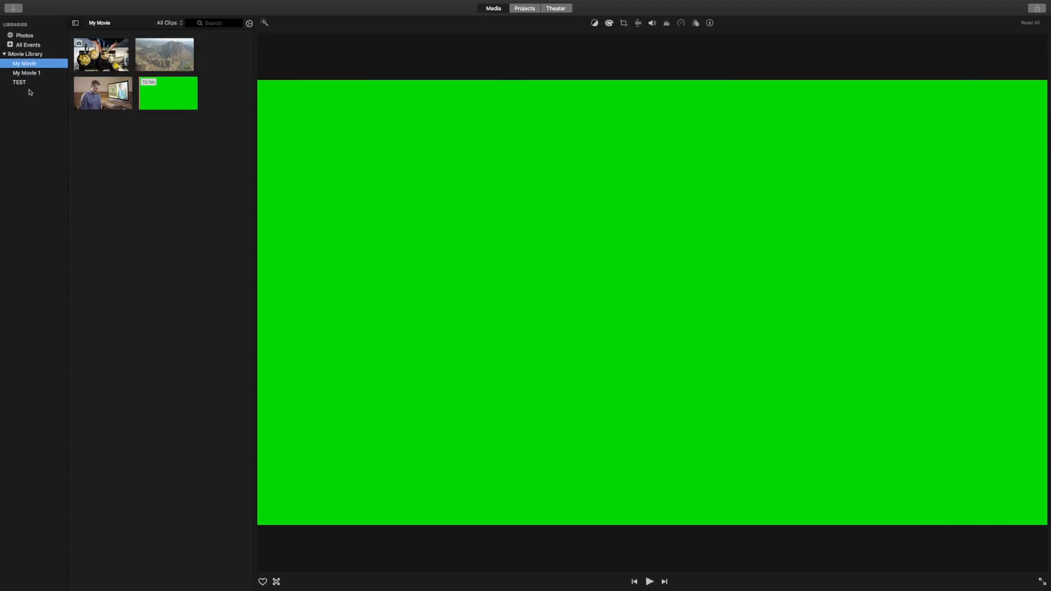
{"action": "left_click", "coordinate": [30, 43]}
{"action": "left_click", "coordinate": [31, 35]}
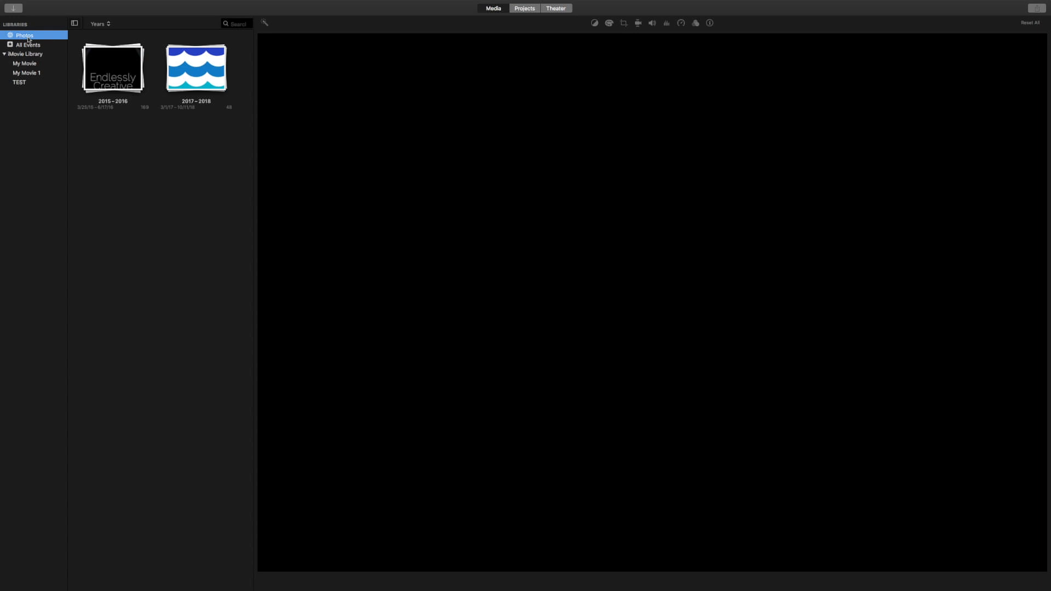
{"action": "left_click", "coordinate": [28, 43]}
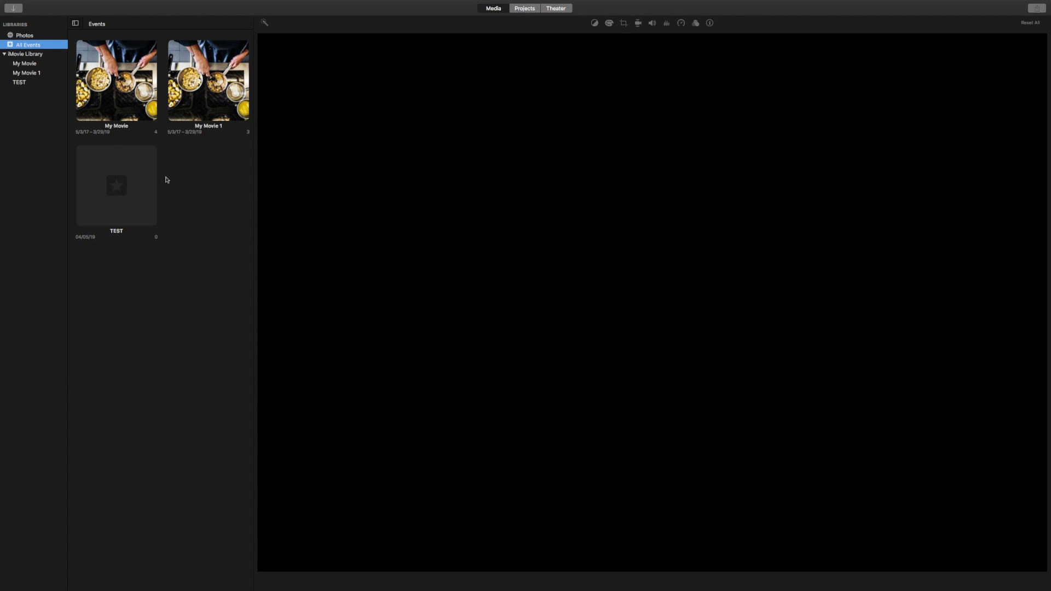
{"action": "left_click", "coordinate": [29, 63]}
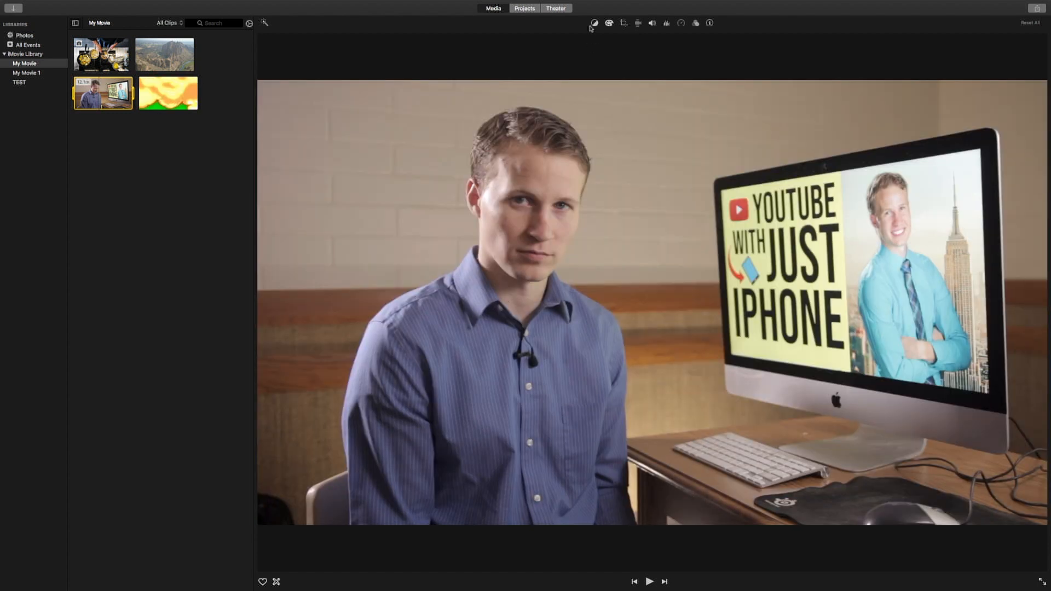
Examine the color balance, crop and volume adjustments available for the selected interview clip.
{"action": "left_click", "coordinate": [594, 23]}
{"action": "left_click", "coordinate": [652, 23]}
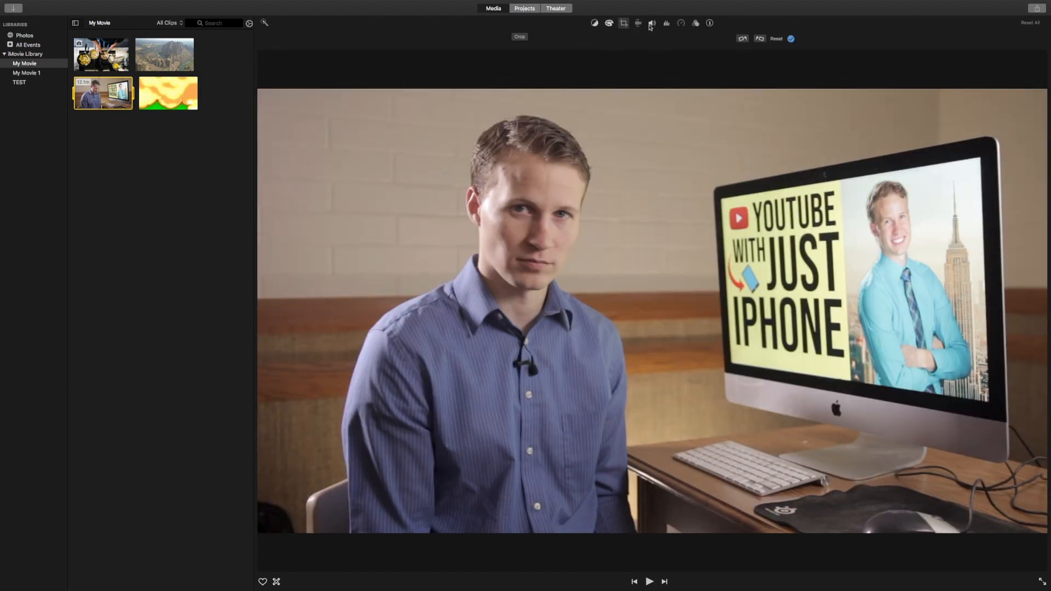
{"action": "left_click", "coordinate": [593, 24]}
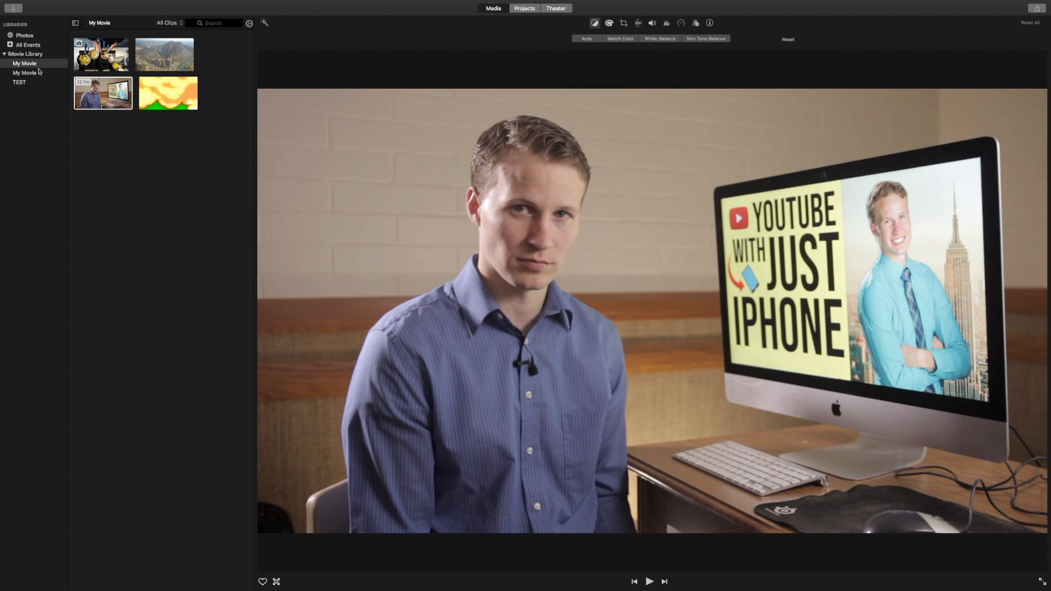
Adjust the media browser's clip thumbnail appearance and try the audio waveforms option.
{"action": "left_click", "coordinate": [249, 25]}
{"action": "mouse_move", "coordinate": [257, 48]}
{"action": "left_mouse_down"}
{"action": "mouse_move", "coordinate": [272, 48]}
{"action": "mouse_move", "coordinate": [249, 48]}
{"action": "mouse_move", "coordinate": [248, 65]}
{"action": "mouse_move", "coordinate": [263, 65]}
{"action": "mouse_move", "coordinate": [246, 65]}
{"action": "left_mouse_up"}
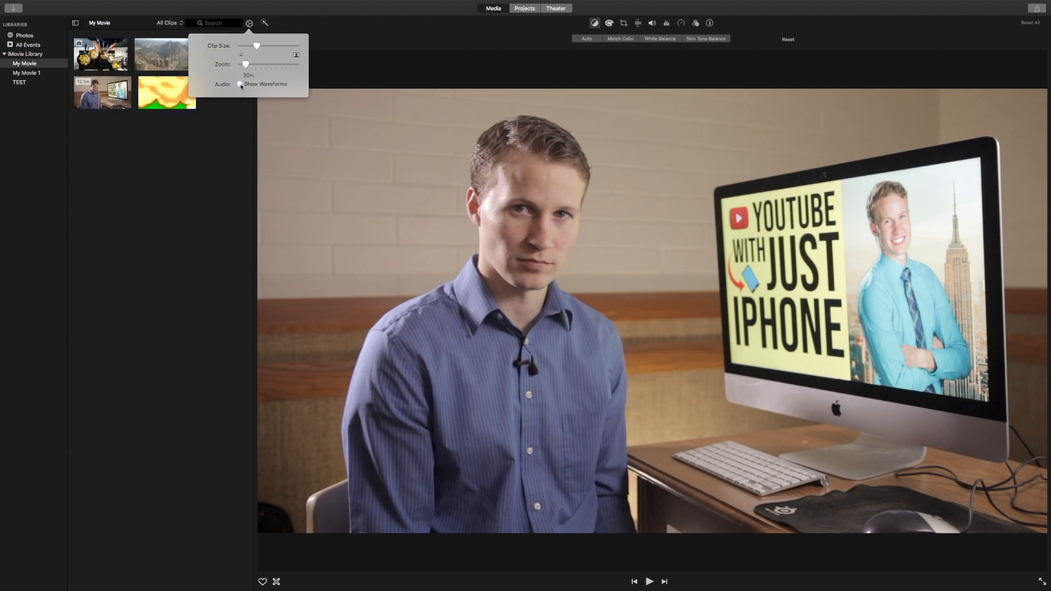
{"action": "left_click", "coordinate": [240, 86]}
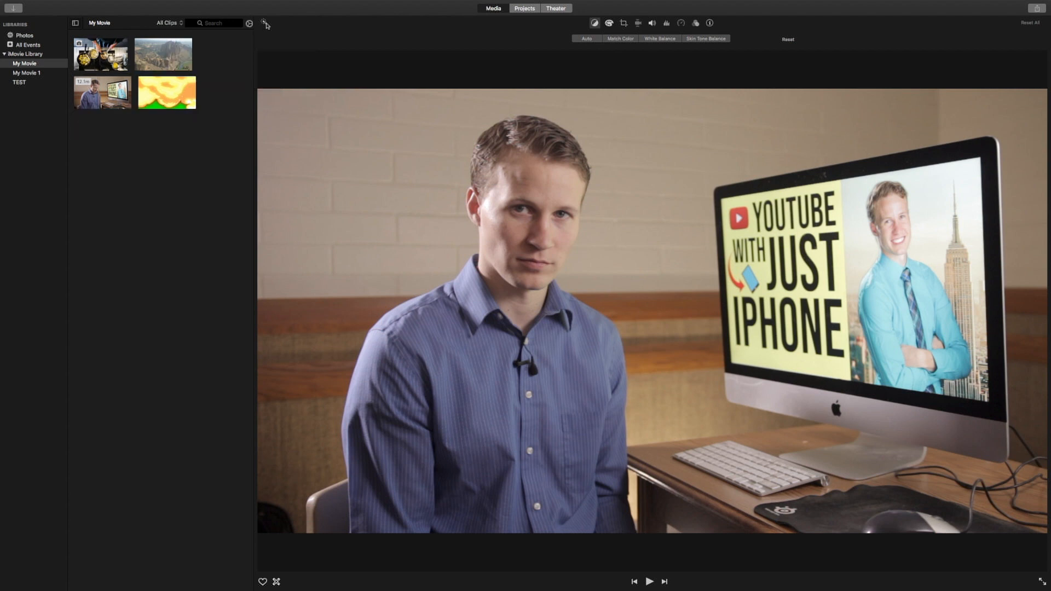
Play the selected interview clip in full screen and return to the normal view.
{"action": "left_click", "coordinate": [266, 25]}
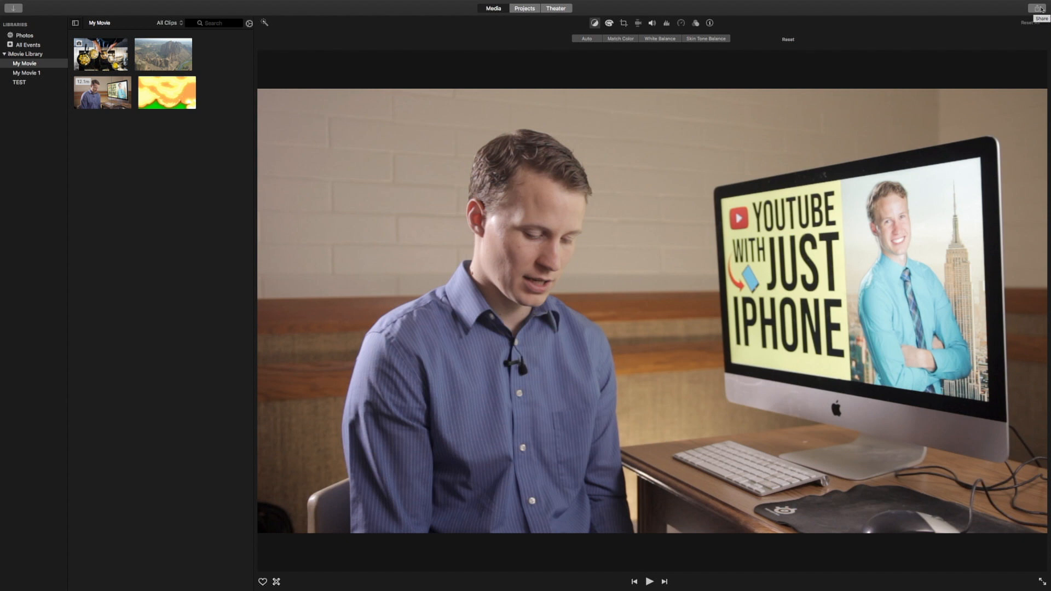
{"action": "left_click", "coordinate": [1040, 9]}
{"action": "left_click", "coordinate": [1043, 582]}
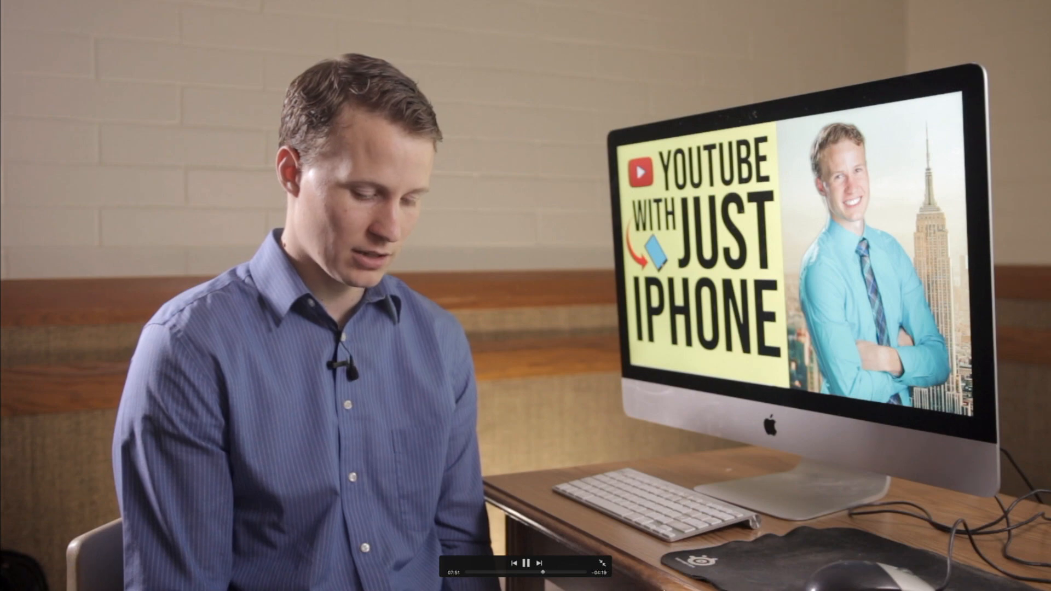
{"action": "left_click", "coordinate": [602, 563]}
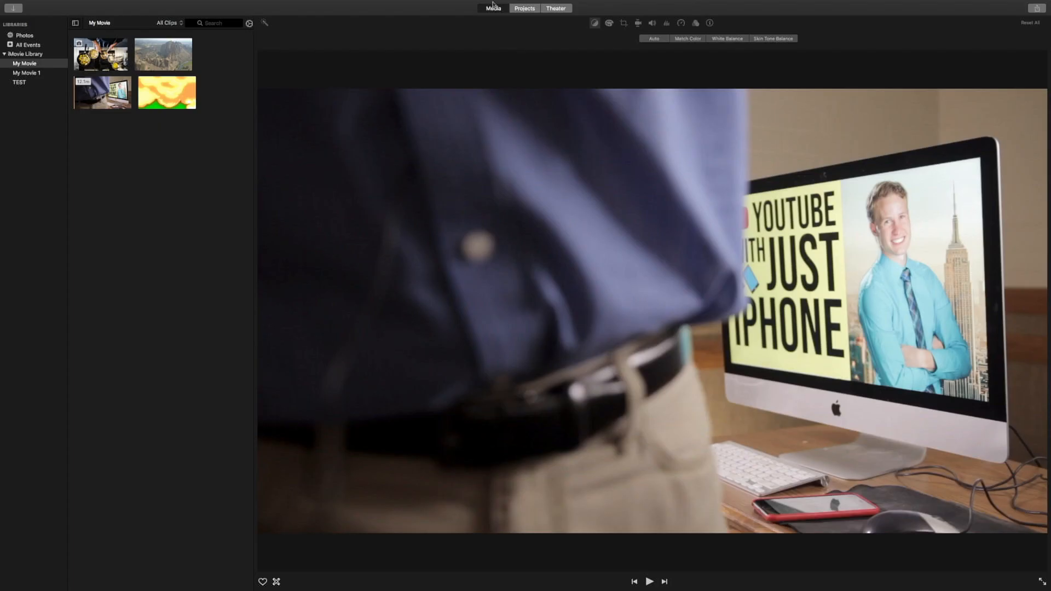
Show the project overview and start a new trailer project.
{"action": "left_click", "coordinate": [524, 7]}
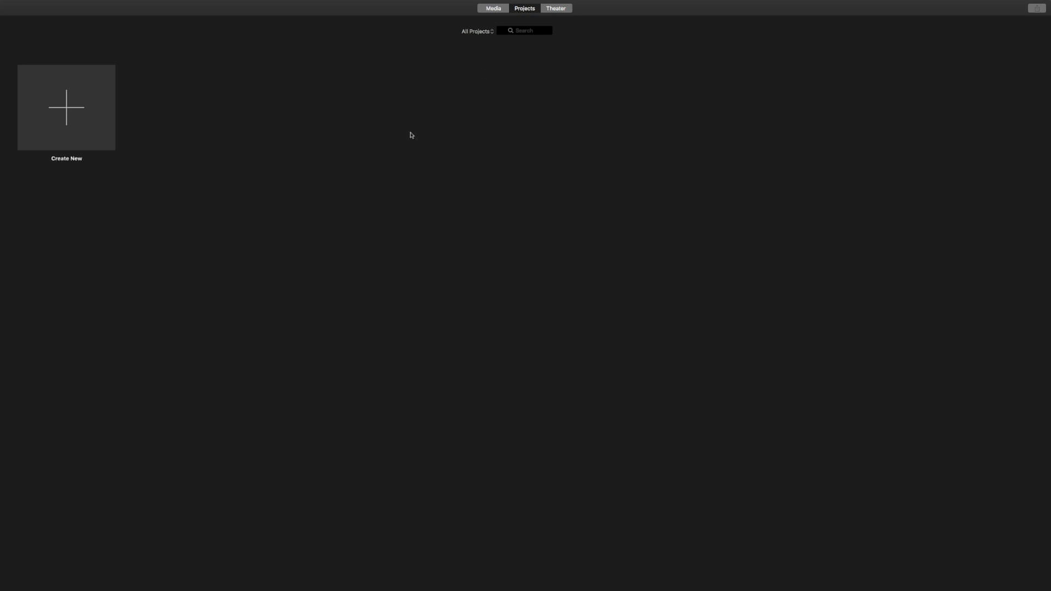
{"action": "left_click", "coordinate": [562, 7]}
{"action": "left_click", "coordinate": [76, 121]}
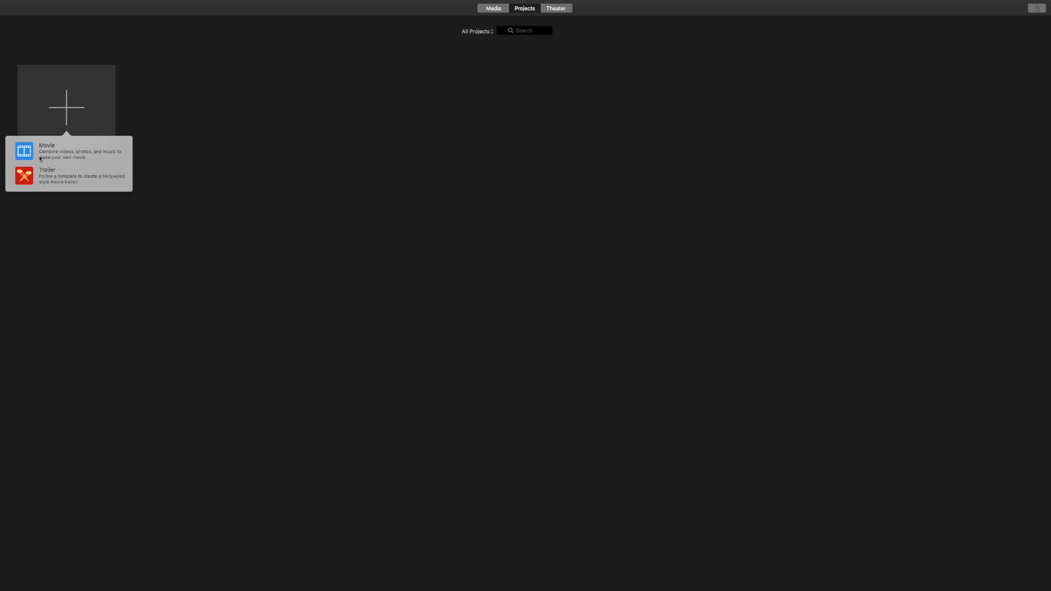
{"action": "left_click", "coordinate": [33, 185]}
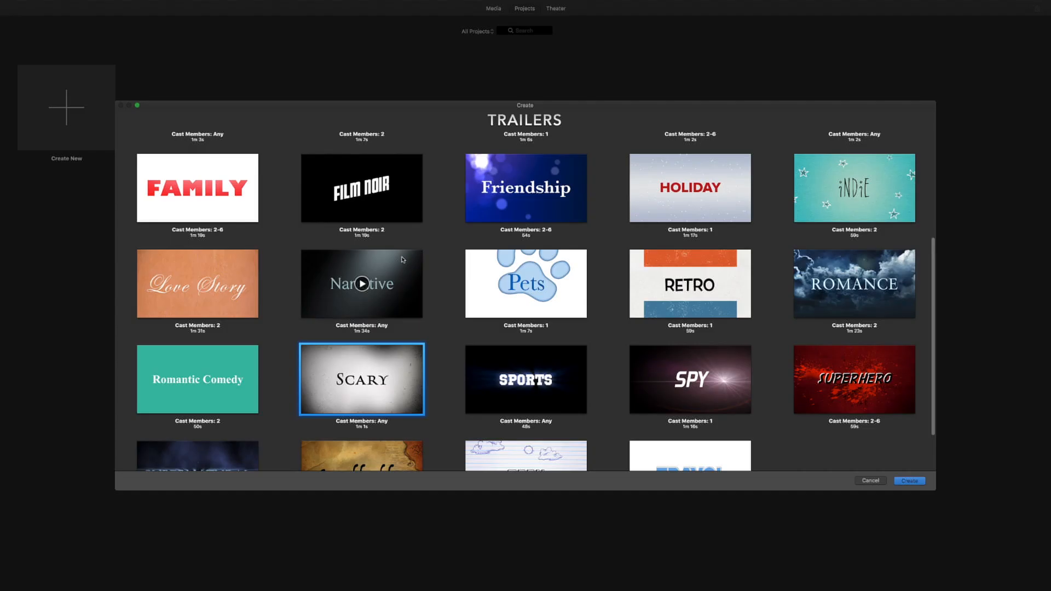
Preview the Adrenaline trailer template, browse the other templates, and create the trailer from Adrenaline.
{"action": "scroll", "coordinate": [387, 272], "scroll_direction": "up", "scroll_amount": 3}
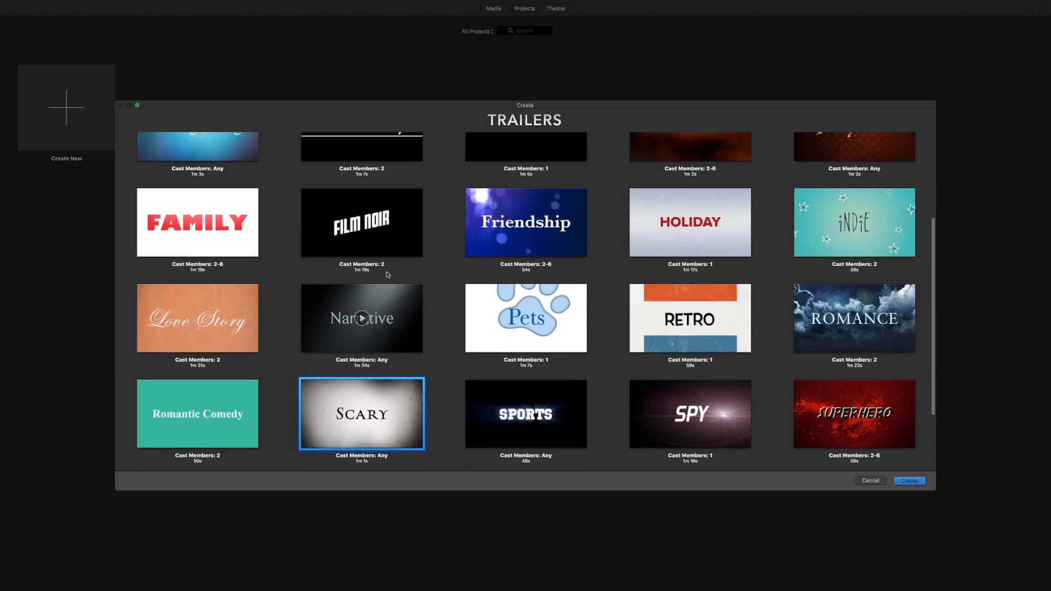
{"action": "scroll", "coordinate": [387, 272], "scroll_direction": "up", "scroll_amount": 2}
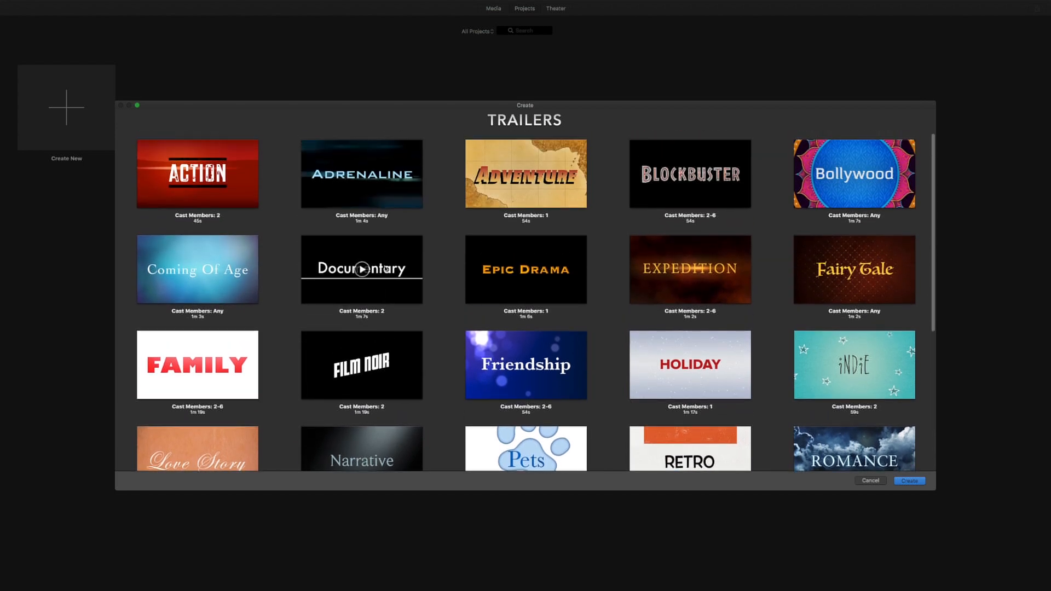
{"action": "left_click", "coordinate": [390, 172]}
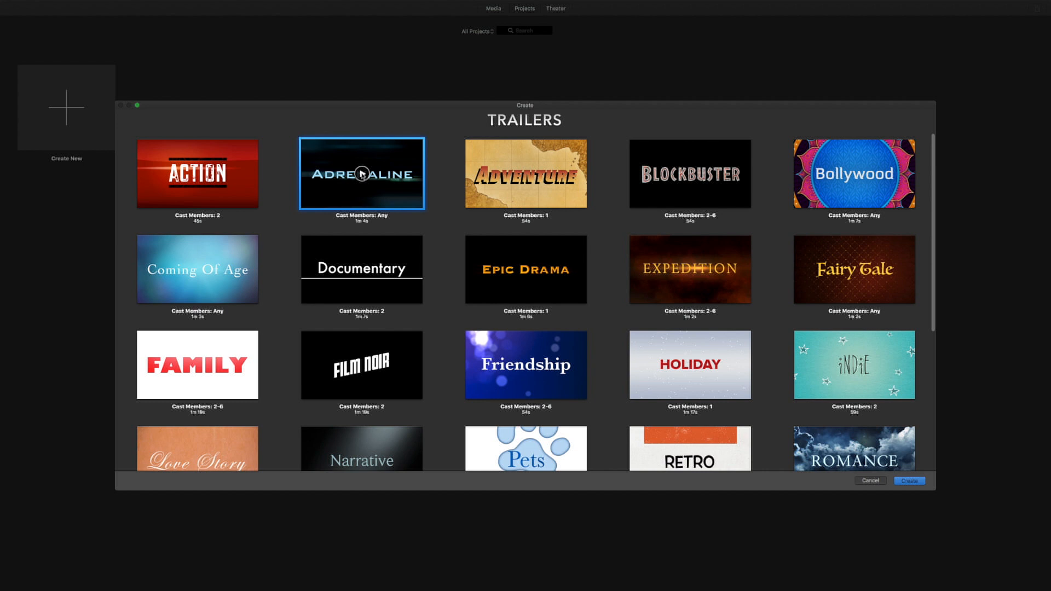
{"action": "left_click", "coordinate": [362, 174]}
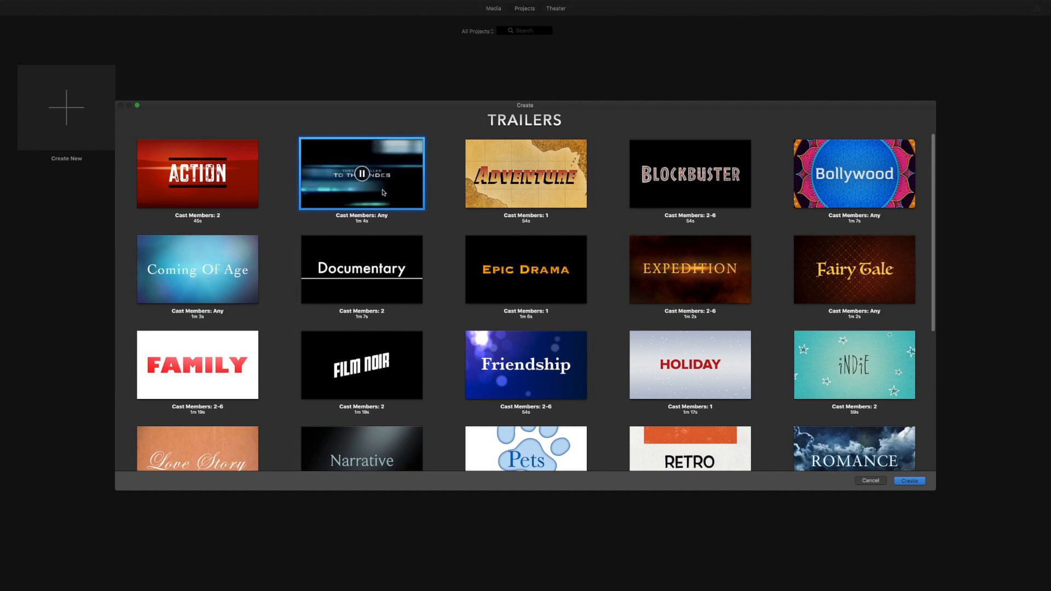
{"action": "scroll", "coordinate": [716, 310], "scroll_direction": "down", "scroll_amount": 5}
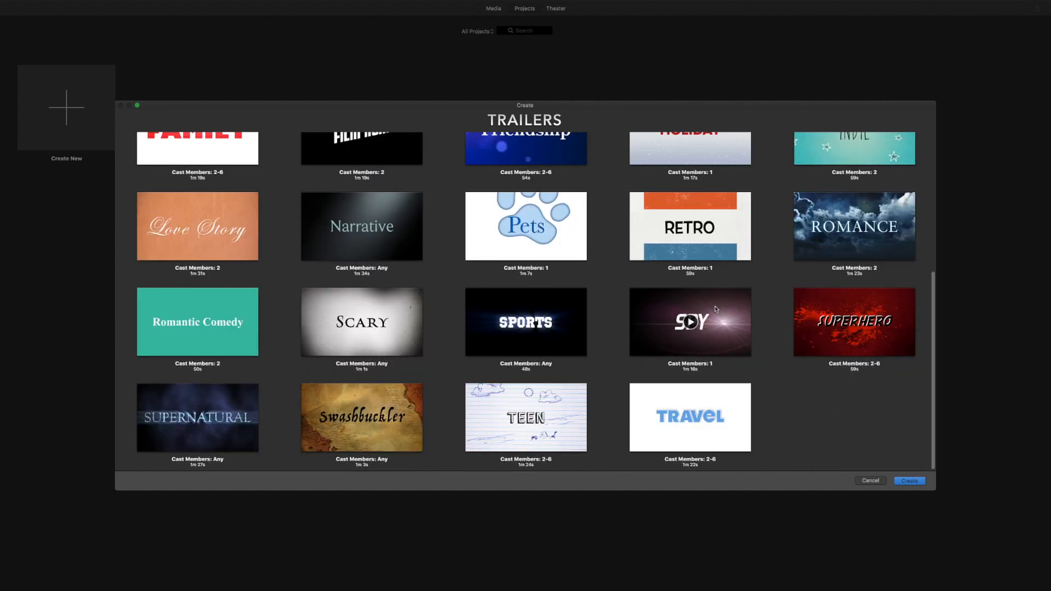
{"action": "scroll", "coordinate": [766, 383], "scroll_direction": "up", "scroll_amount": 5}
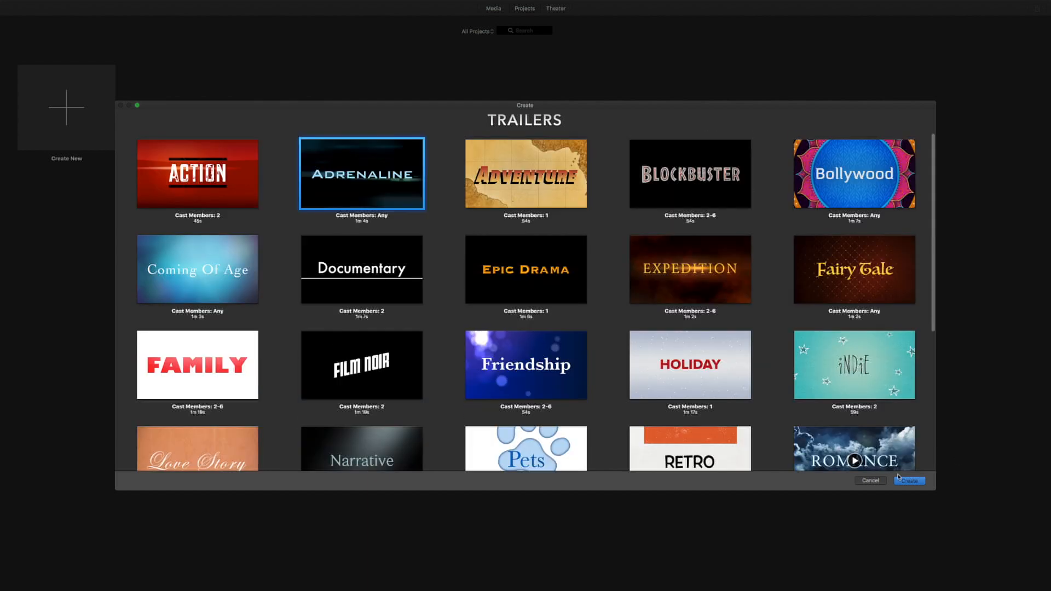
{"action": "left_click", "coordinate": [909, 481]}
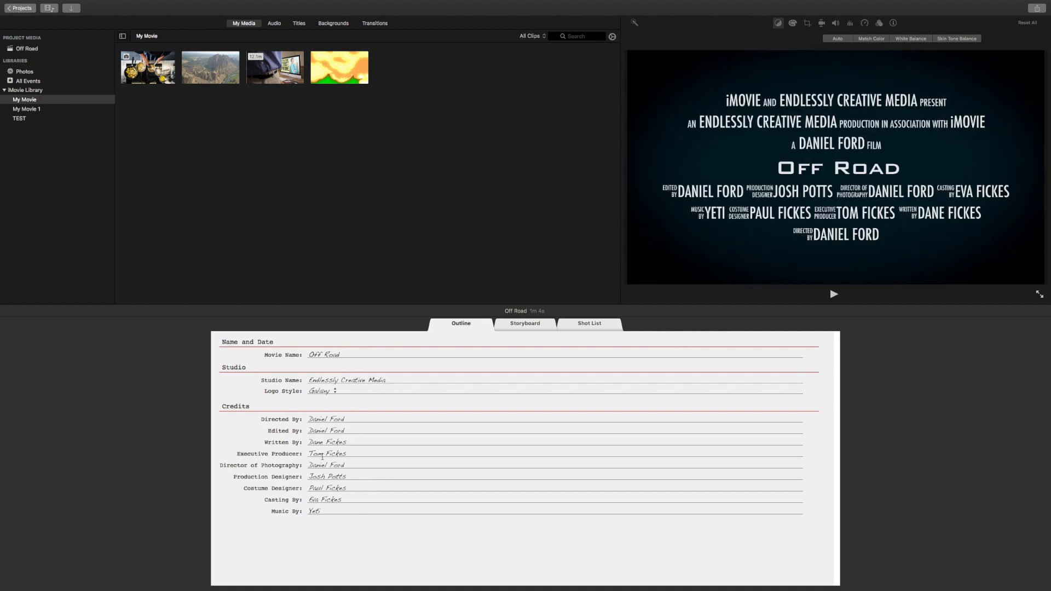
Rename the trailer to "Daniels Movie" in its outline.
{"action": "left_click", "coordinate": [351, 353]}
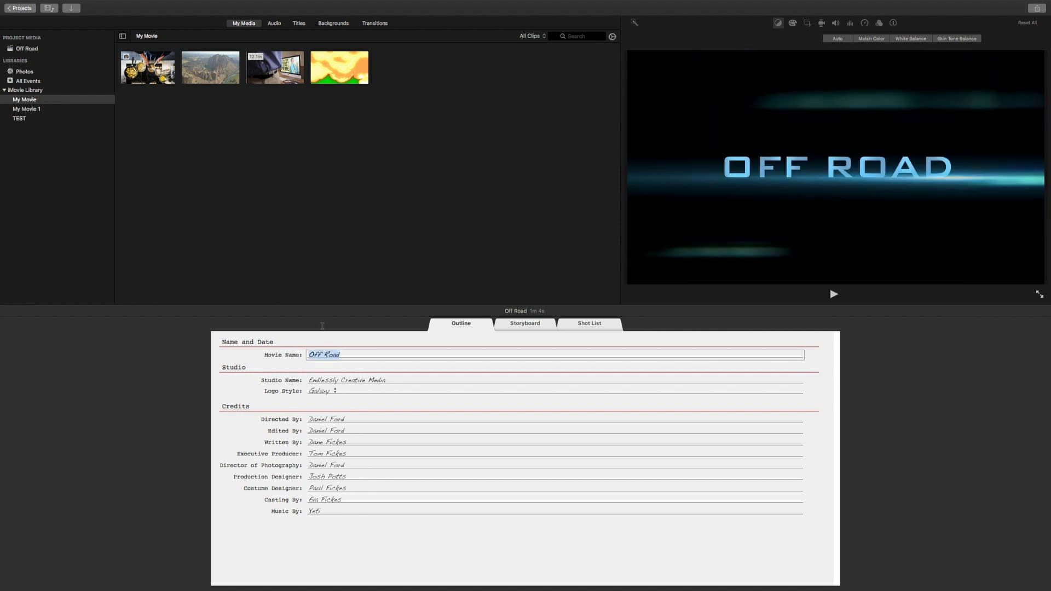
{"action": "type", "text": "Daniels Movie"}
{"action": "key", "text": "Return"}
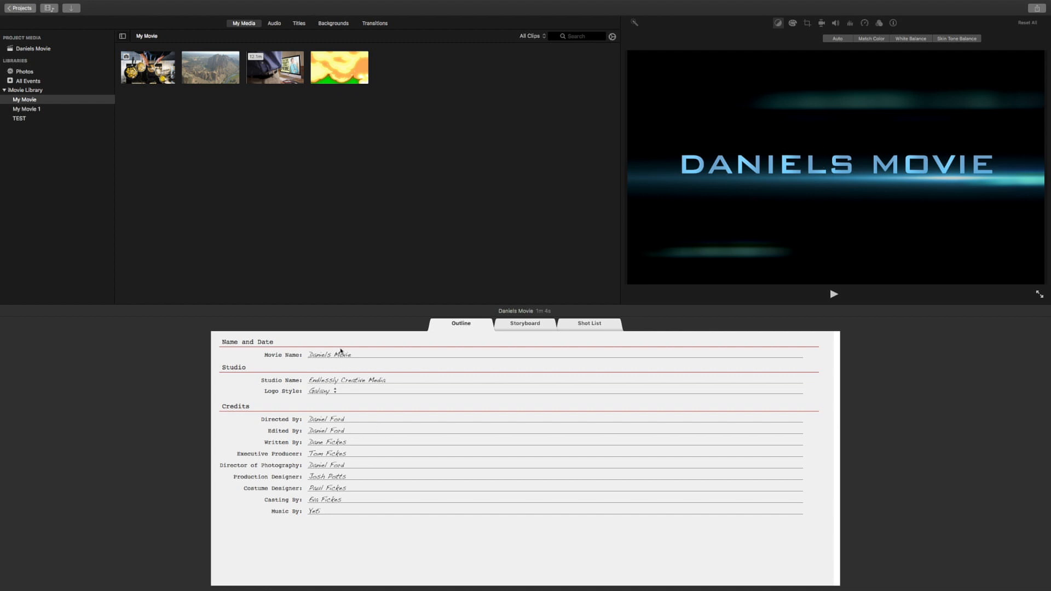
Try the Street Lamp studio logo style, set it to Dandelion instead, and preview the Directed By credit.
{"action": "left_click", "coordinate": [333, 391]}
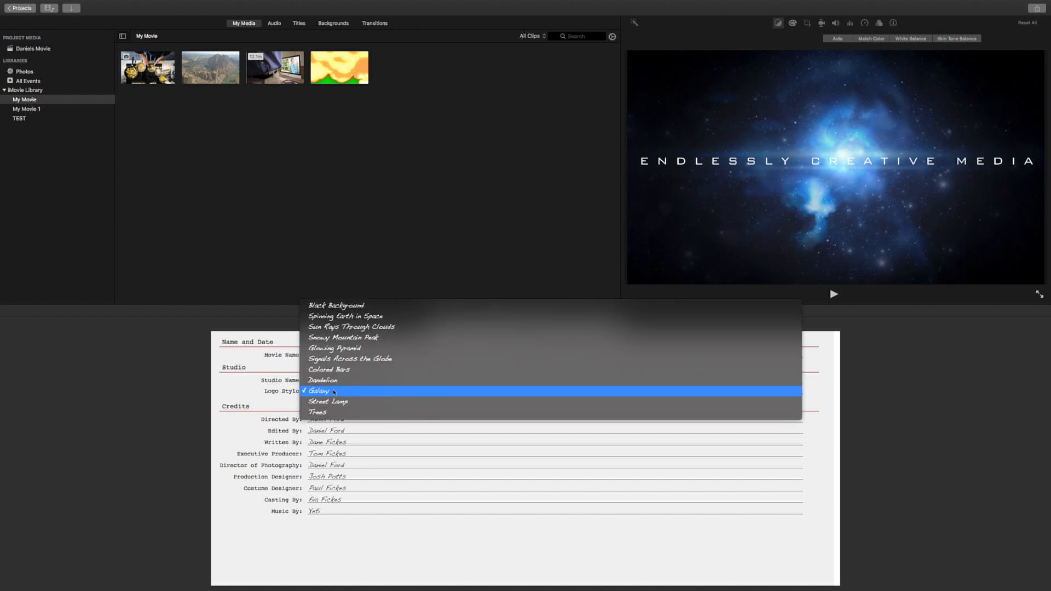
{"action": "left_click", "coordinate": [339, 404]}
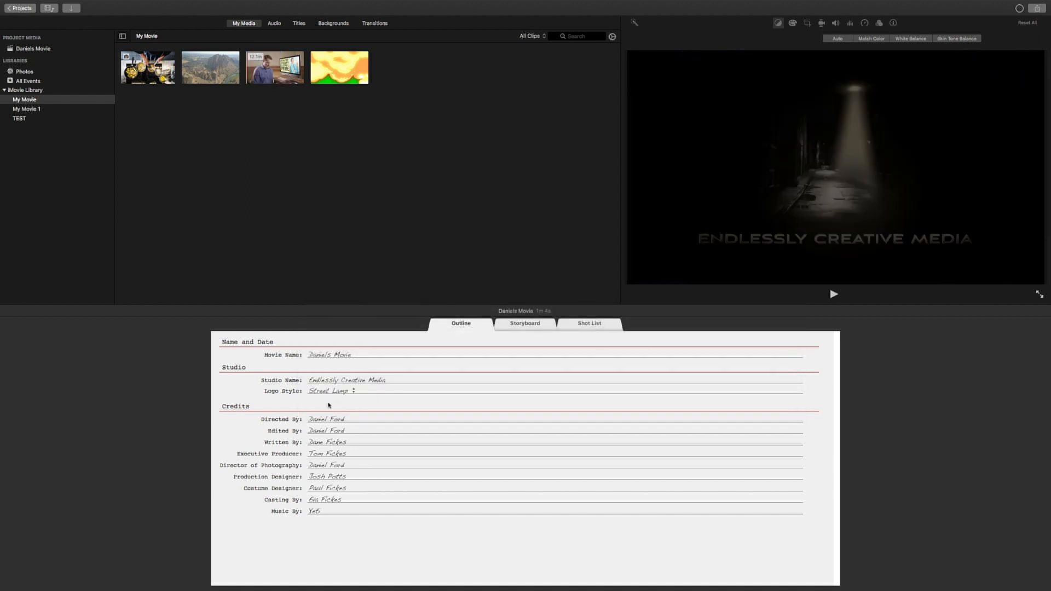
{"action": "left_click", "coordinate": [337, 392]}
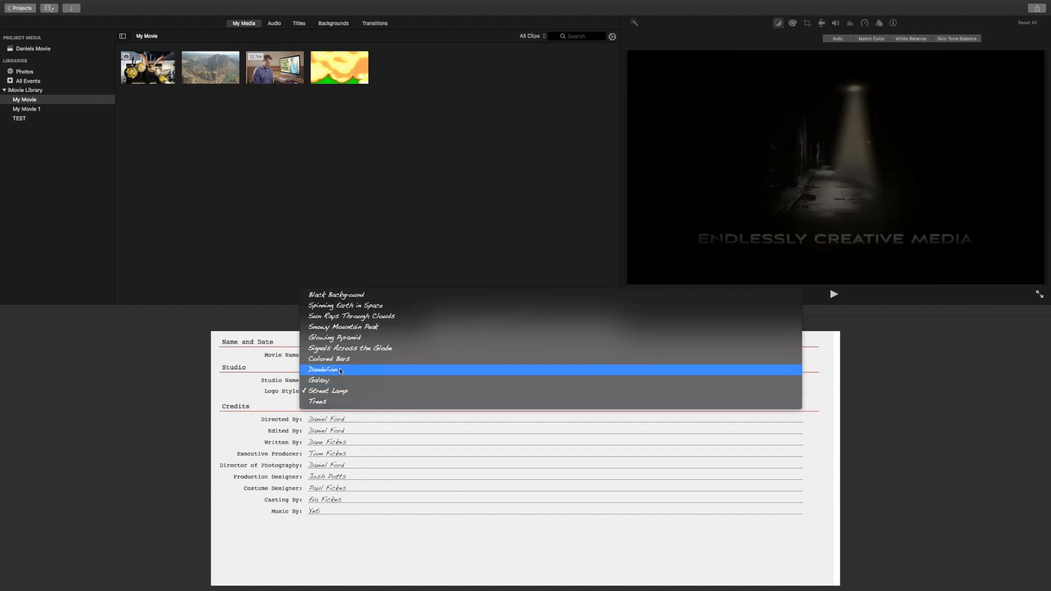
{"action": "left_click", "coordinate": [338, 369]}
{"action": "left_click", "coordinate": [326, 420]}
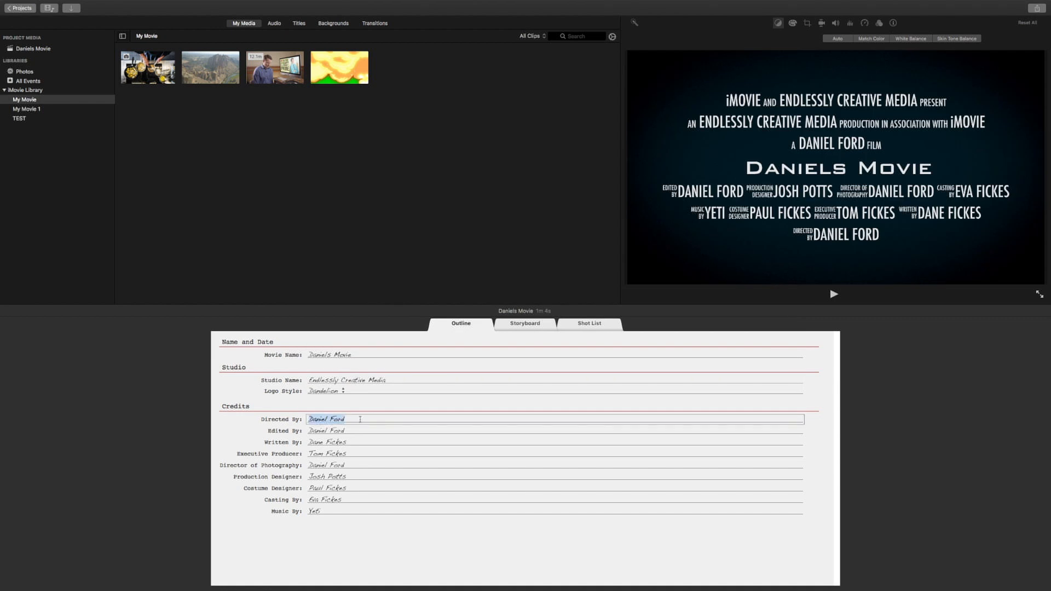
{"action": "left_click", "coordinate": [281, 497]}
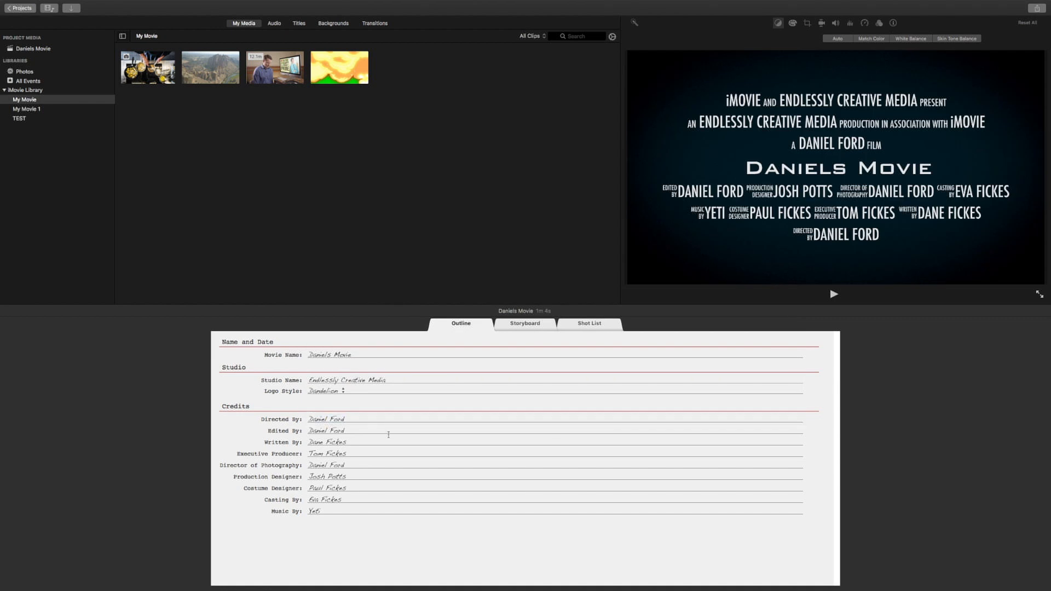
Look through the trailer's storyboard and change its first title line to "Daniels Video".
{"action": "left_click", "coordinate": [525, 328]}
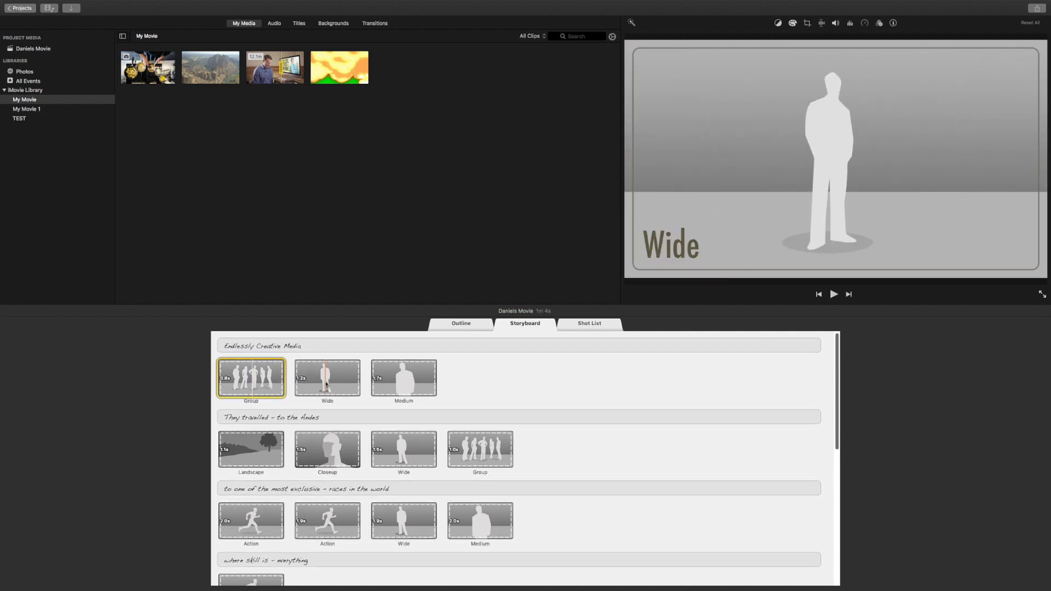
{"action": "scroll", "coordinate": [356, 386], "scroll_direction": "down", "scroll_amount": 3}
{"action": "scroll", "coordinate": [274, 391], "scroll_direction": "up", "scroll_amount": 3}
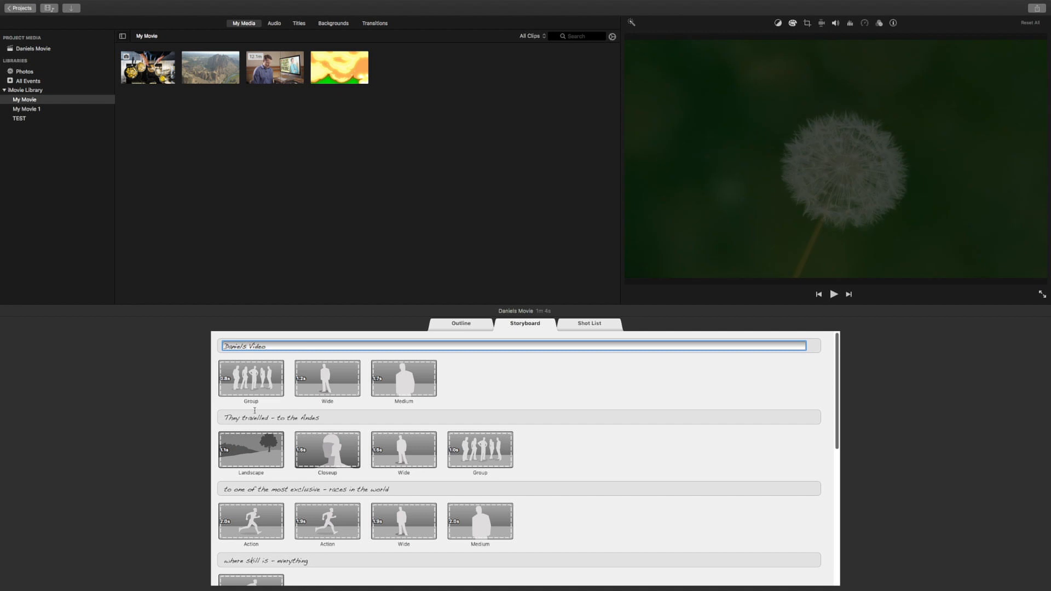
Fill the storyboard's first Group and Wide placeholders with two moments of the interview clip.
{"action": "left_click", "coordinate": [238, 362]}
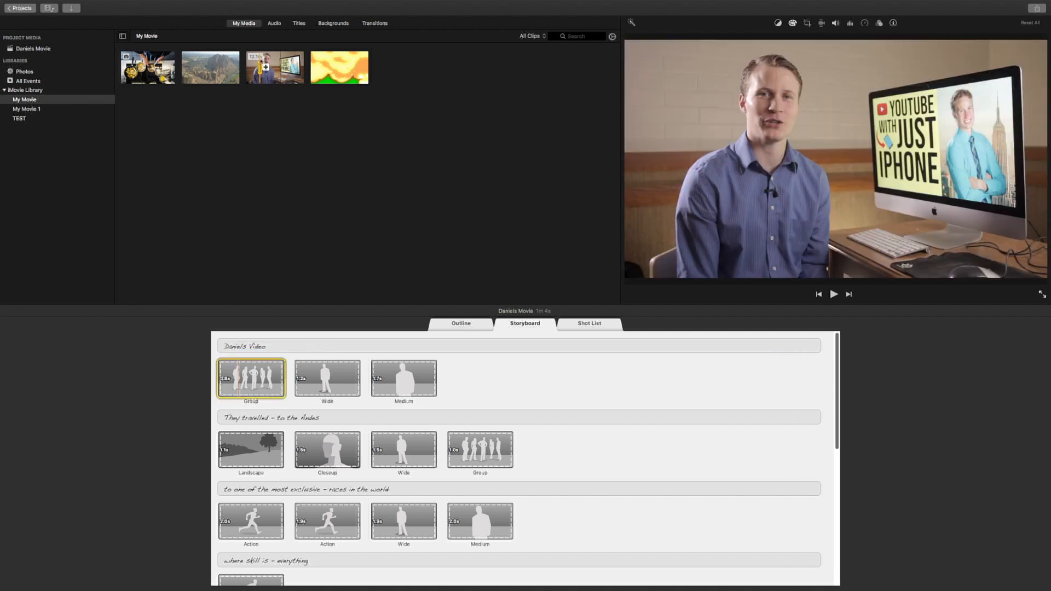
{"action": "left_click", "coordinate": [282, 60]}
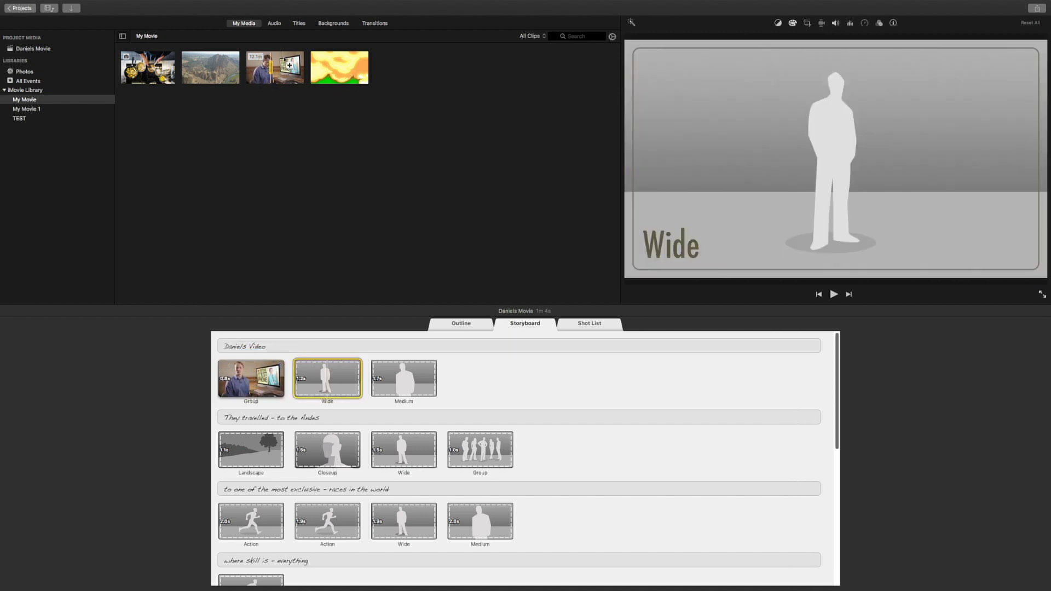
{"action": "left_click", "coordinate": [282, 58]}
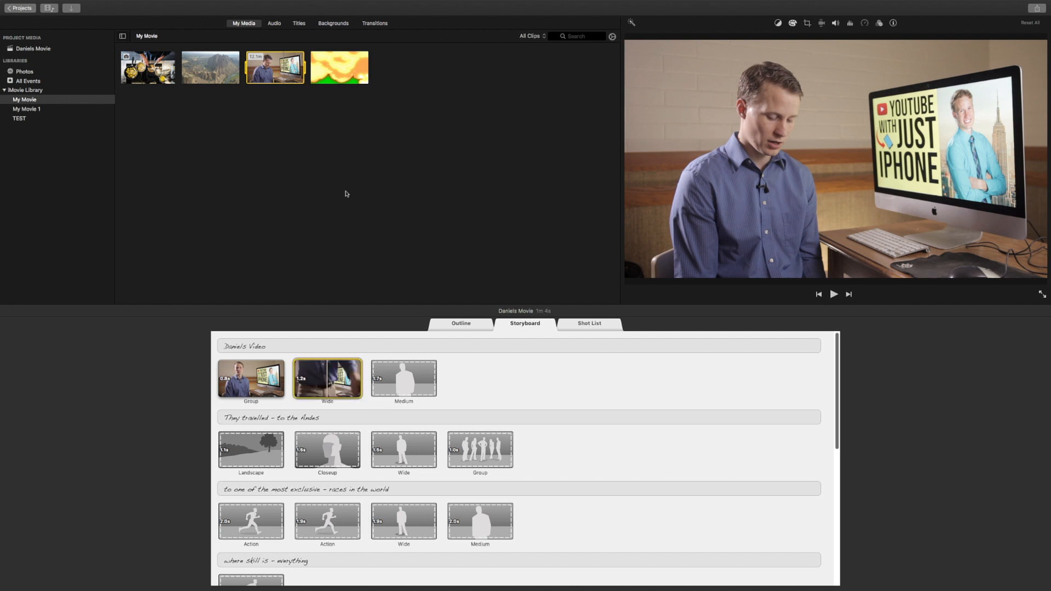
Look over the trailer's shot list and storyboard, and return to the projects overview, saving the trailer as "Daniels Movie".
{"action": "scroll", "coordinate": [383, 416], "scroll_direction": "down", "scroll_amount": 3}
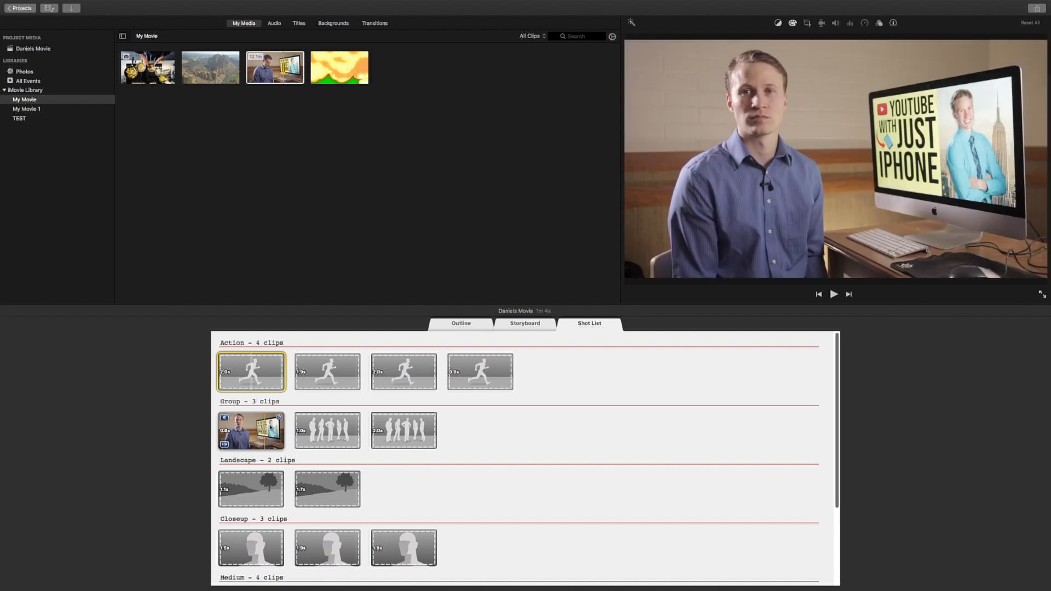
{"action": "left_click", "coordinate": [525, 323]}
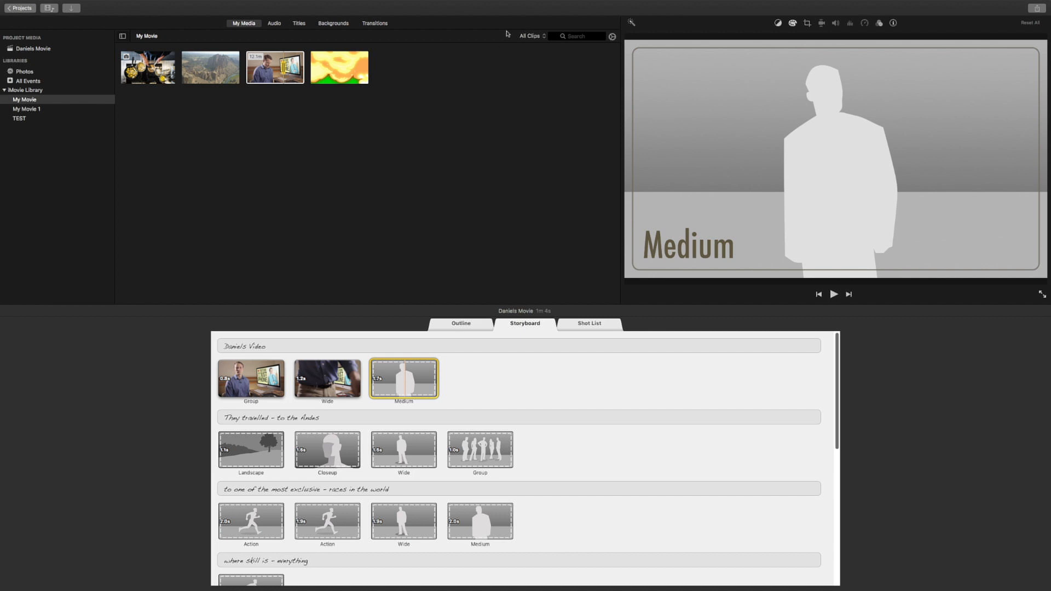
{"action": "left_click", "coordinate": [20, 8]}
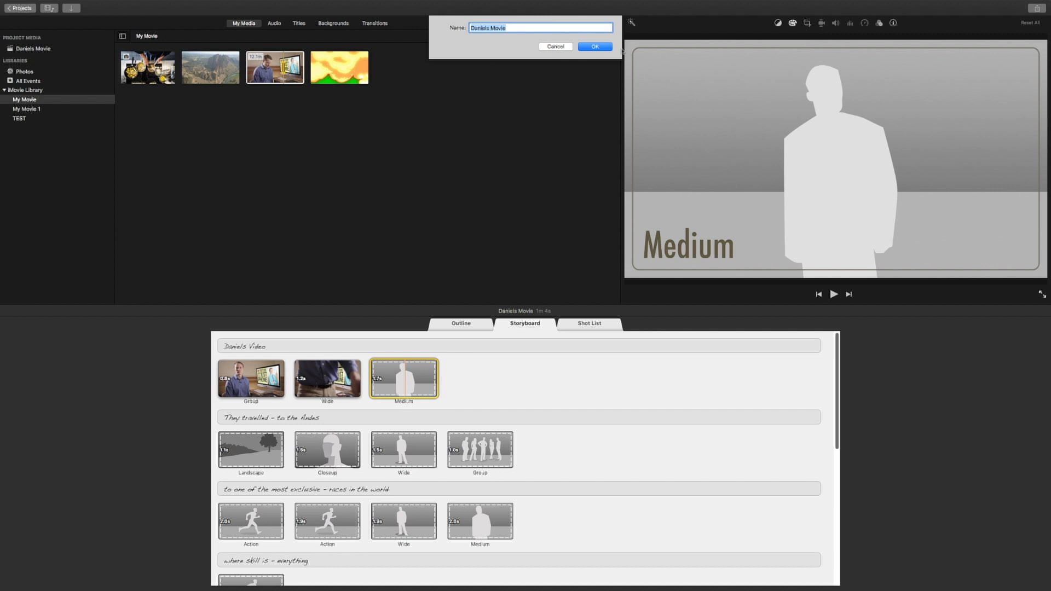
{"action": "left_click", "coordinate": [602, 48]}
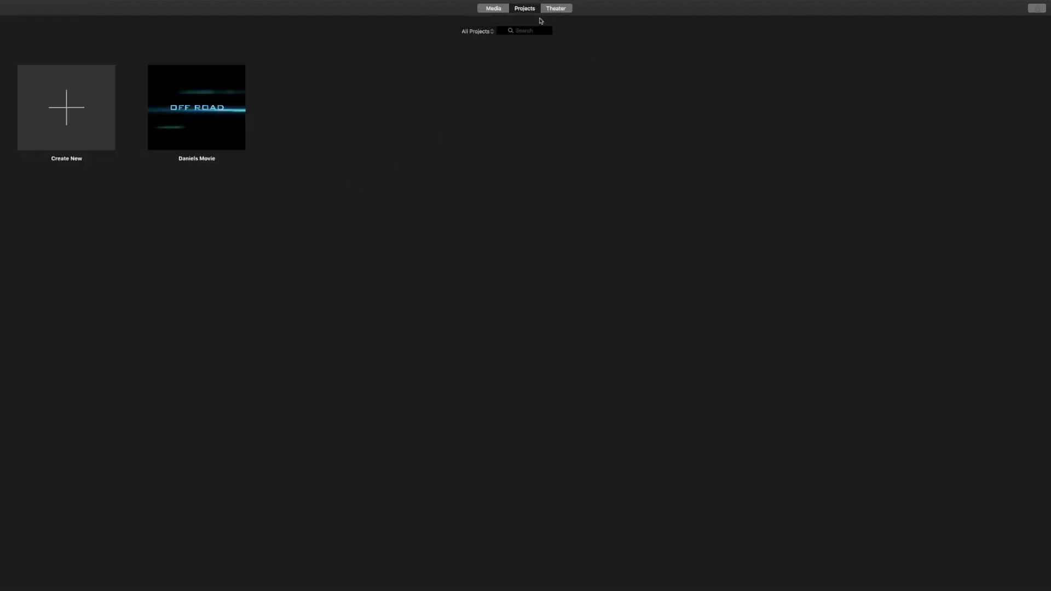
Look at the project options for Daniels Movie, including Convert Trailer to Movie, without applying any.
{"action": "left_click", "coordinate": [221, 159]}
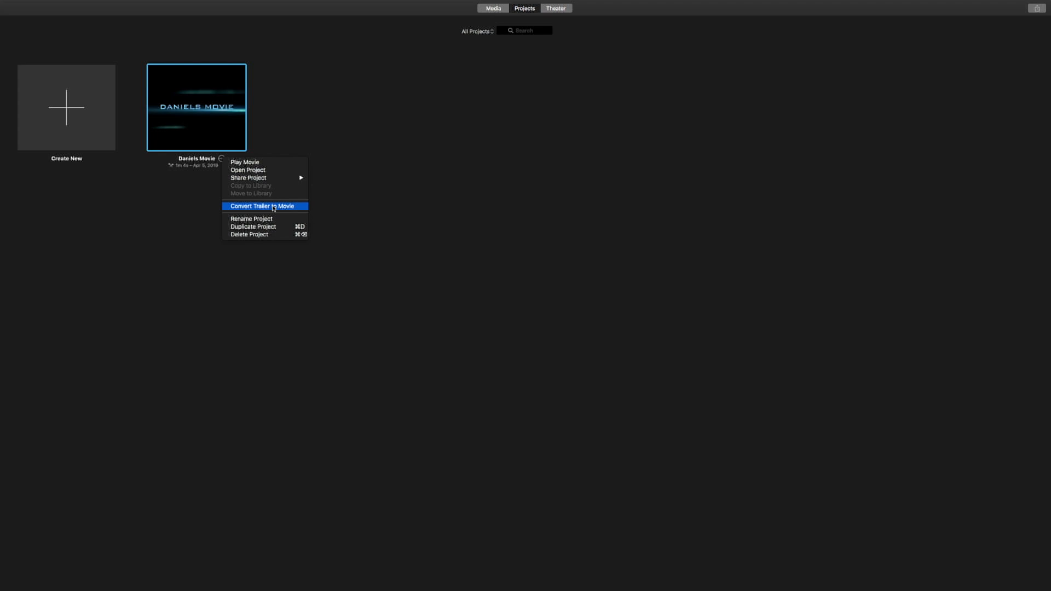
{"action": "left_click", "coordinate": [173, 226]}
{"action": "left_click", "coordinate": [105, 179]}
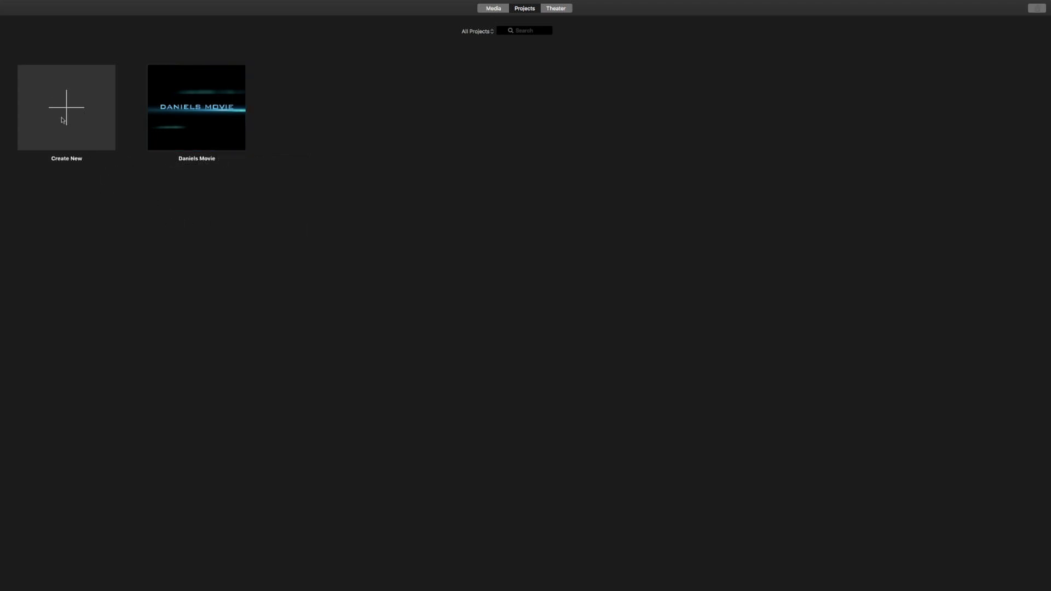
Create a new movie project and preview the interview clip from the My Movie event.
{"action": "left_click", "coordinate": [70, 98]}
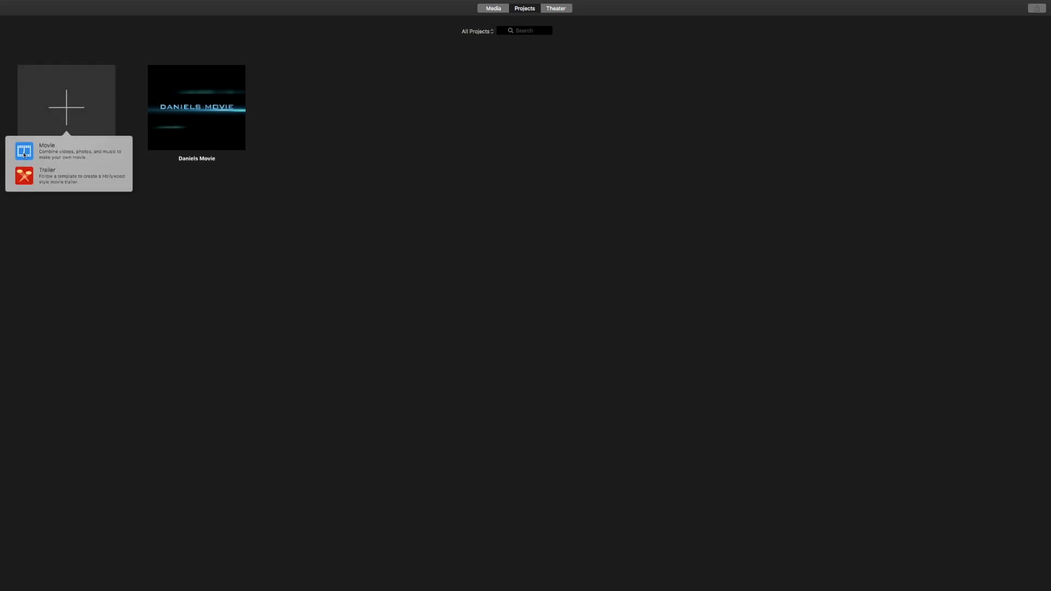
{"action": "left_click", "coordinate": [25, 156]}
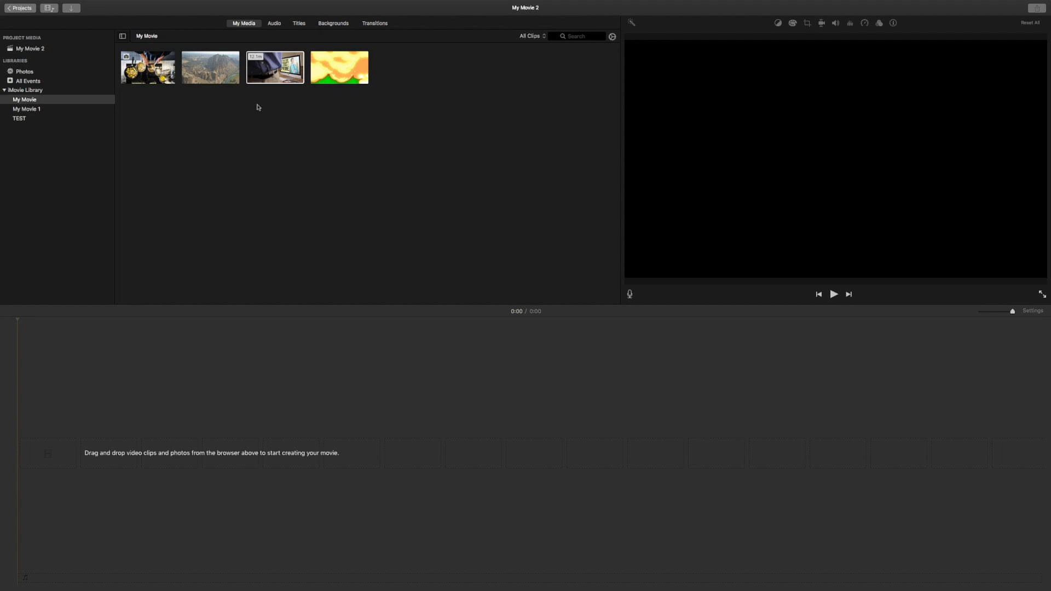
{"action": "left_click", "coordinate": [258, 74]}
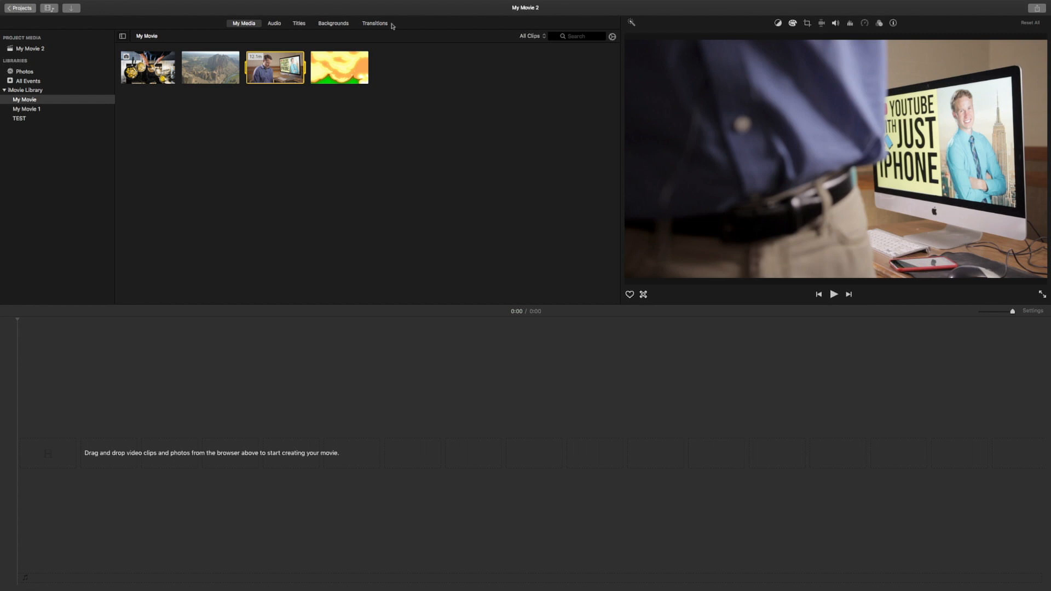
Compare the media in the My Movie 2 project with the contents of the My Movie, My Movie 1 and TEST events.
{"action": "left_click", "coordinate": [31, 99]}
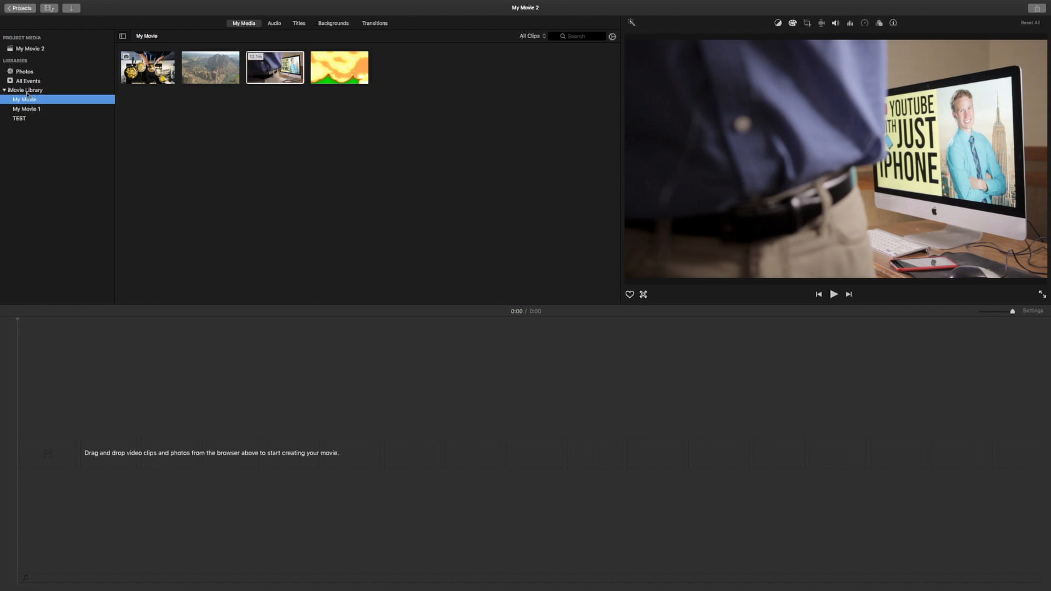
{"action": "left_click", "coordinate": [39, 49]}
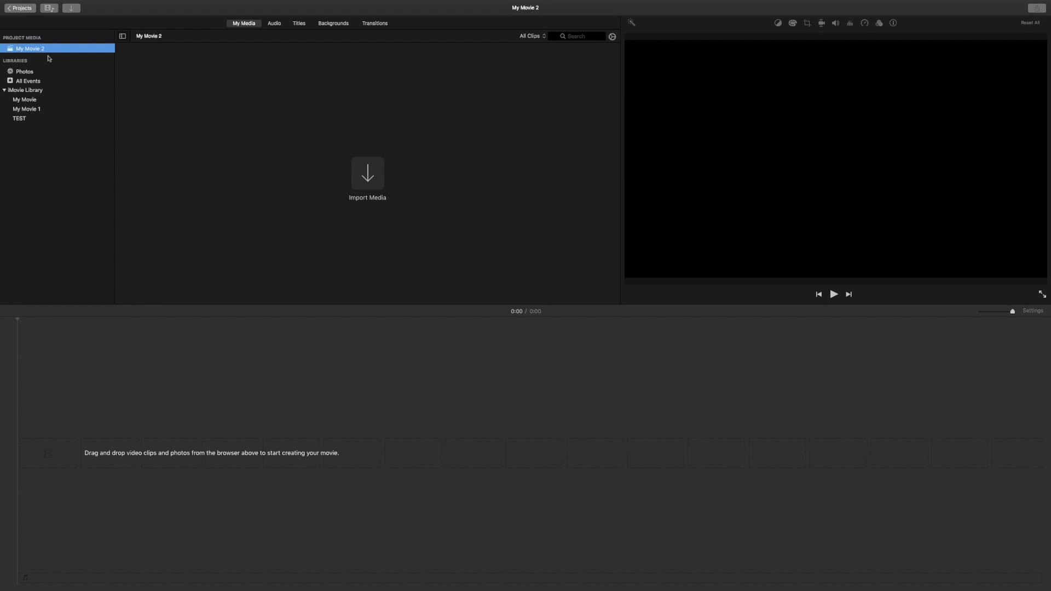
{"action": "left_click", "coordinate": [25, 102]}
{"action": "left_click", "coordinate": [29, 50]}
{"action": "left_click", "coordinate": [33, 100]}
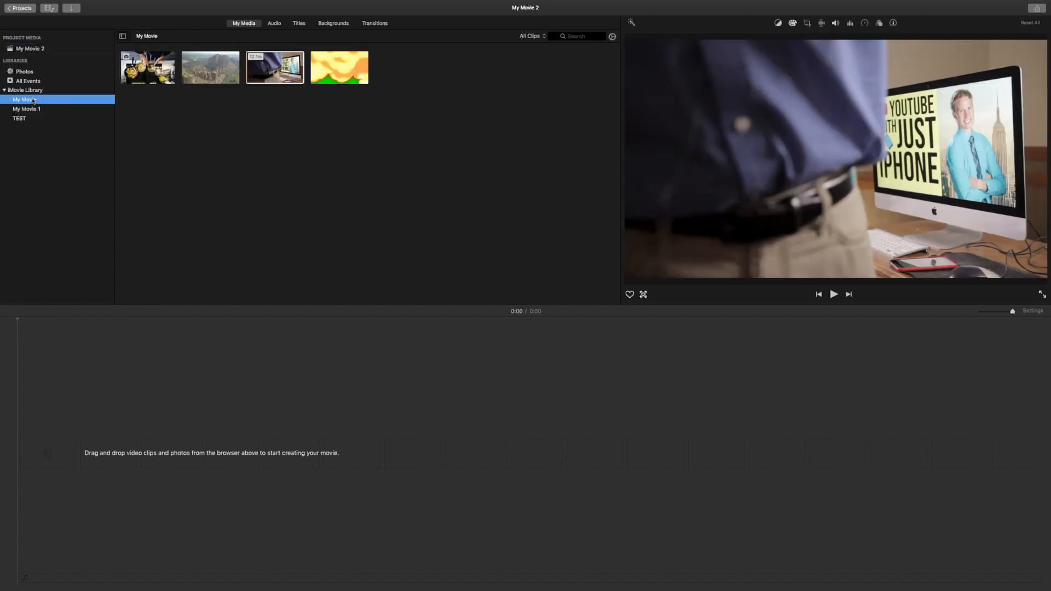
{"action": "left_click", "coordinate": [48, 50]}
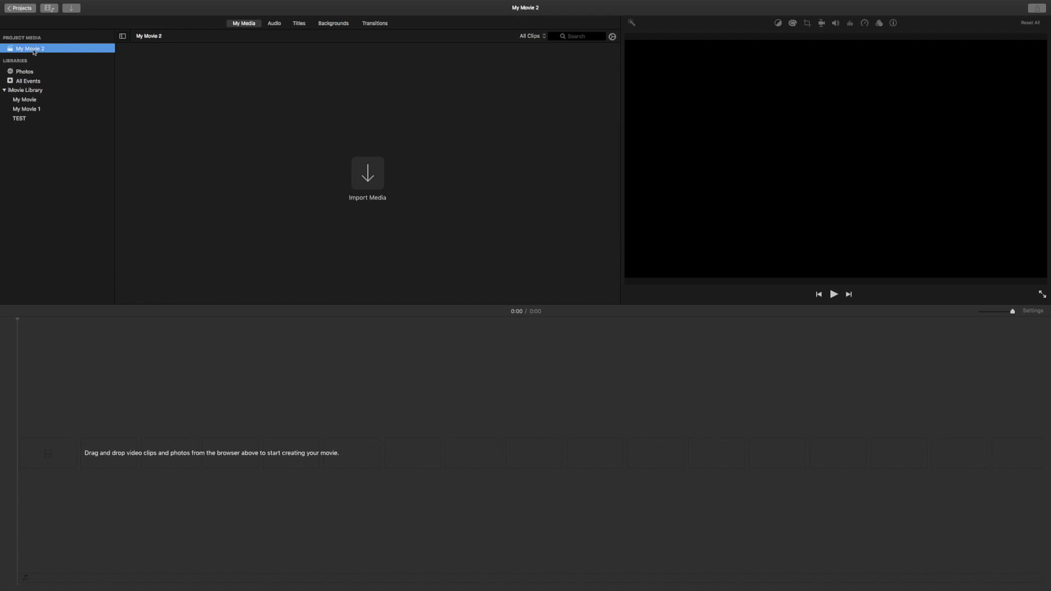
{"action": "left_click", "coordinate": [30, 101]}
{"action": "left_click", "coordinate": [32, 111]}
{"action": "left_click", "coordinate": [30, 120]}
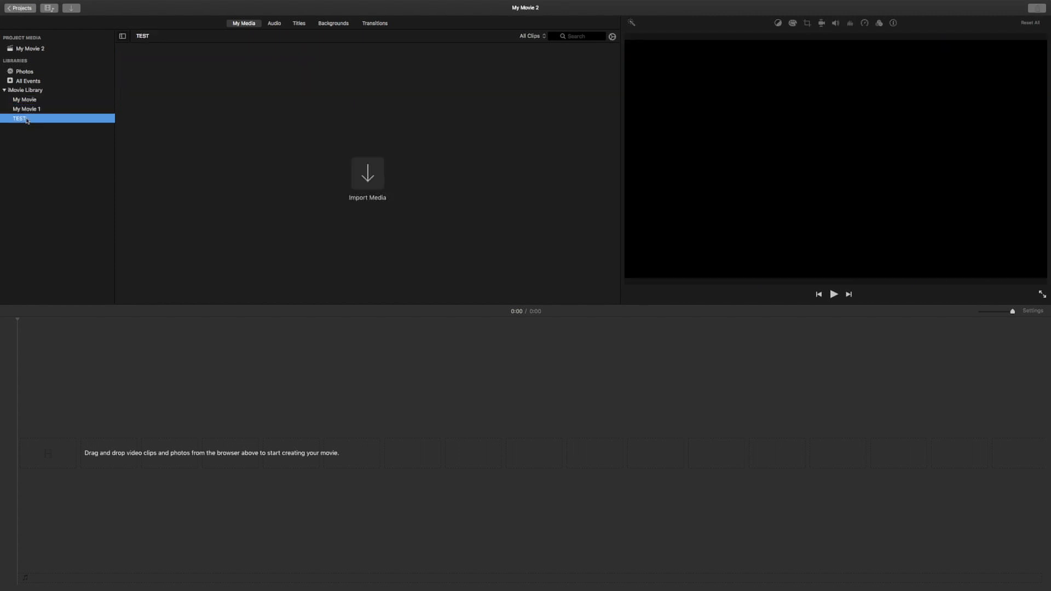
{"action": "left_click", "coordinate": [31, 102]}
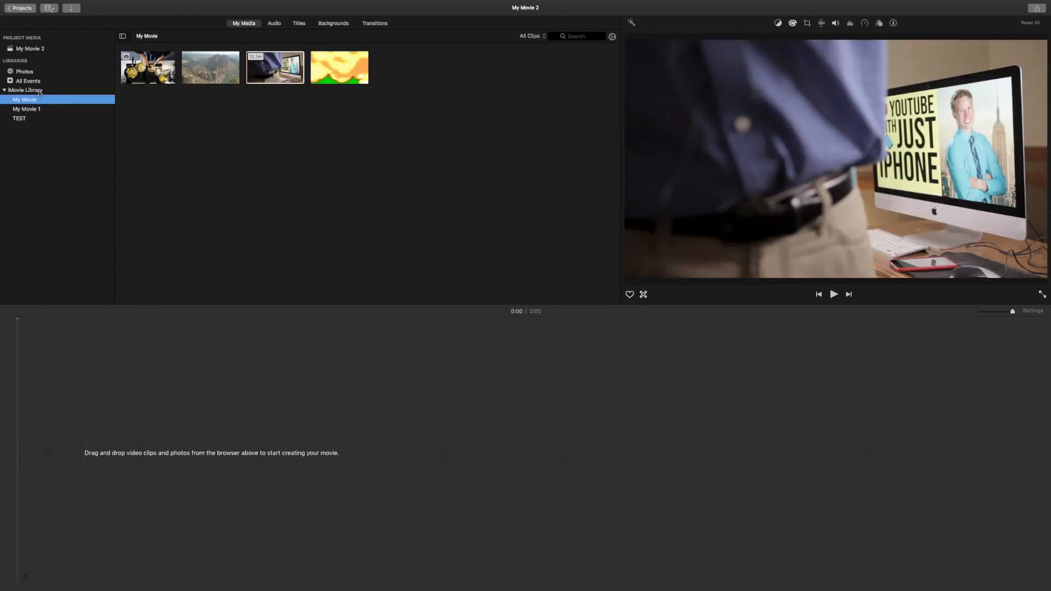
{"action": "left_click", "coordinate": [19, 49]}
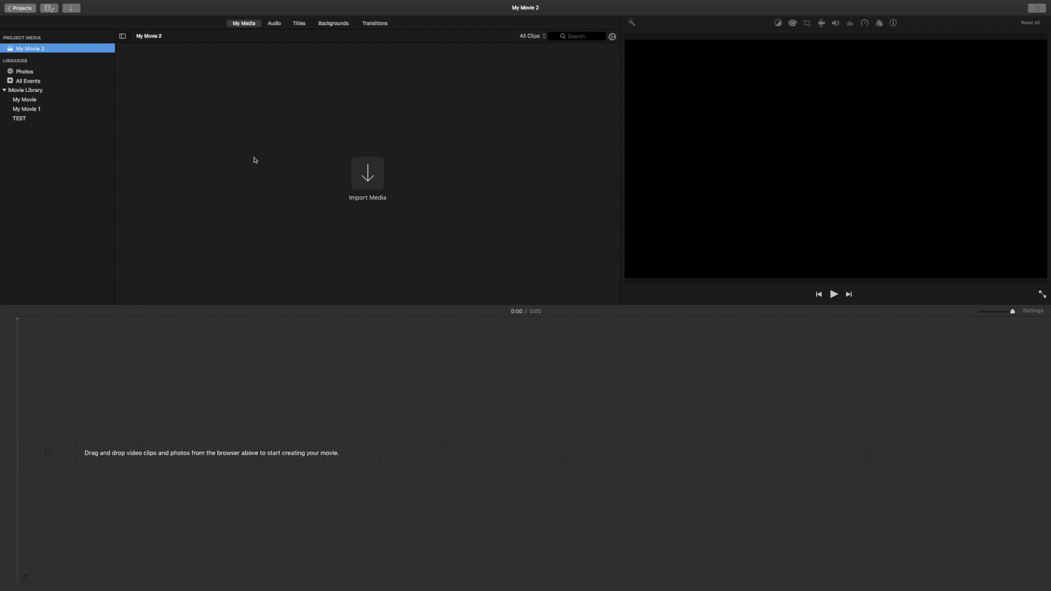
{"action": "right_click", "coordinate": [30, 50]}
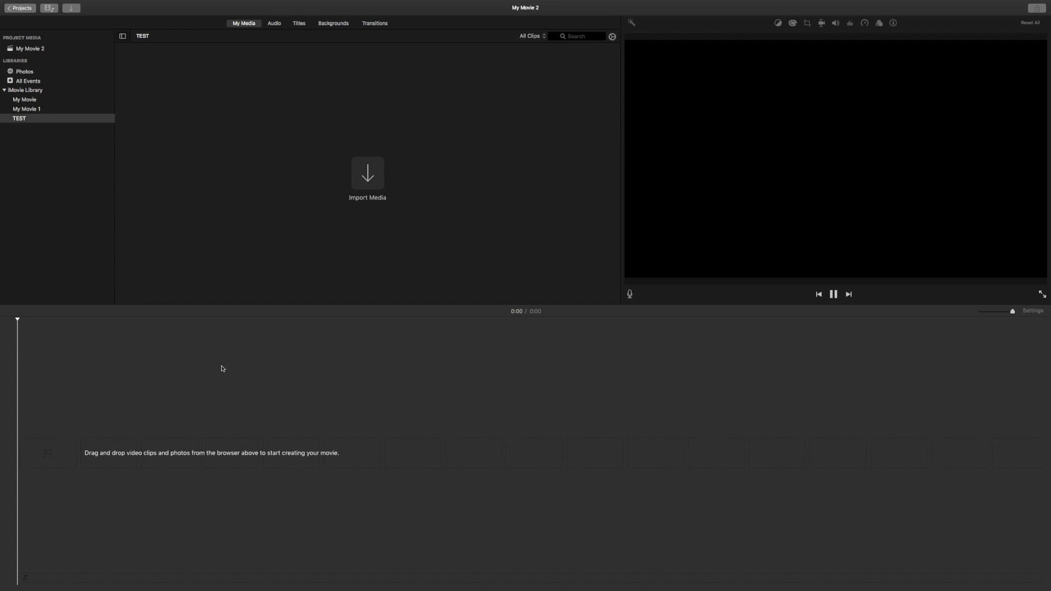
Add the interview clip and, after it, the aerial rock landscape clip from the My Movie event to the timeline.
{"action": "left_click", "coordinate": [91, 99]}
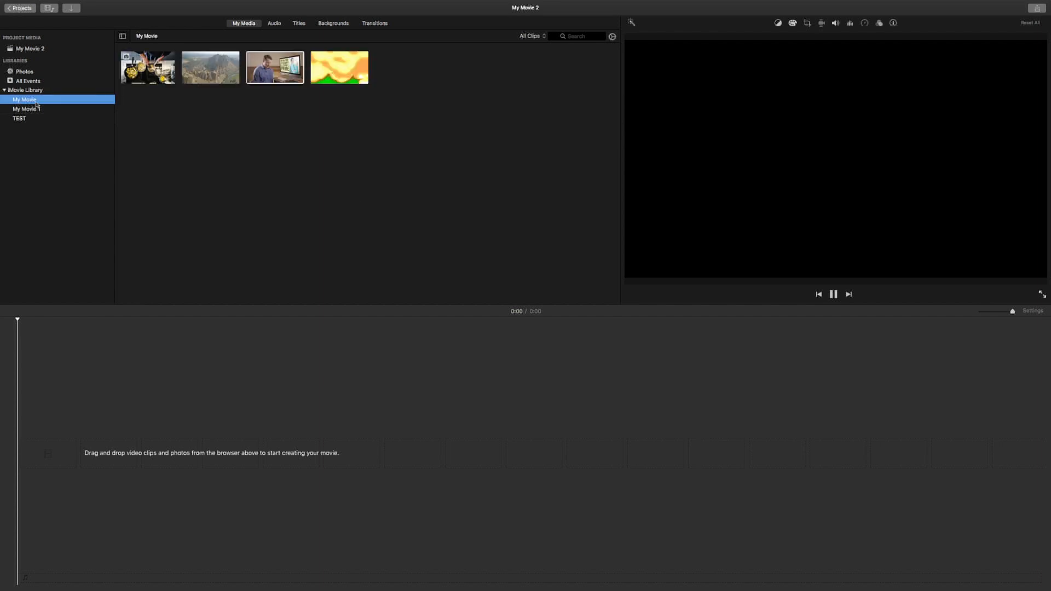
{"action": "left_click", "coordinate": [269, 67]}
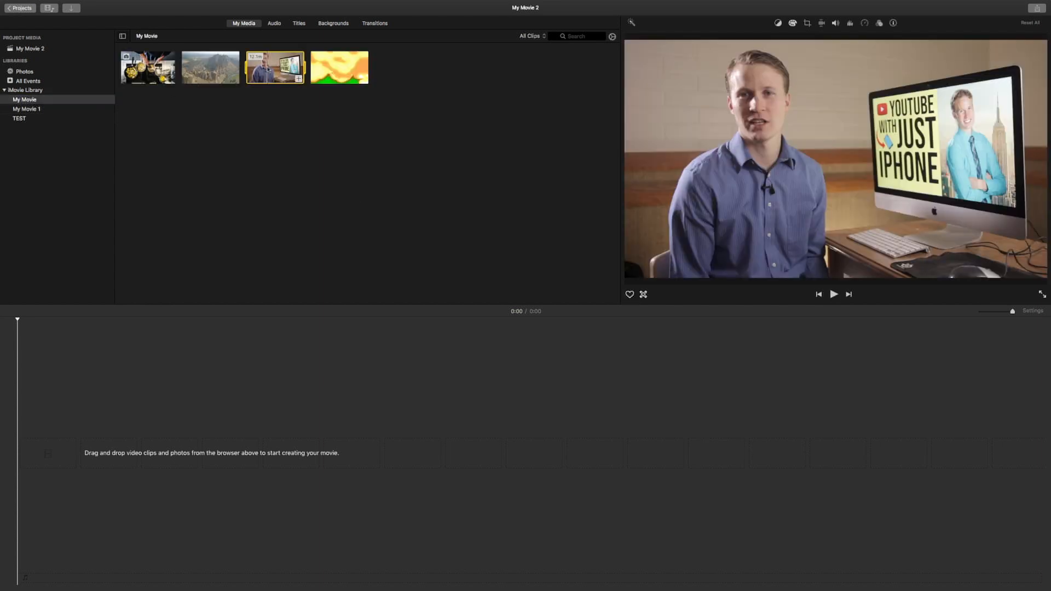
{"action": "left_click", "coordinate": [299, 78]}
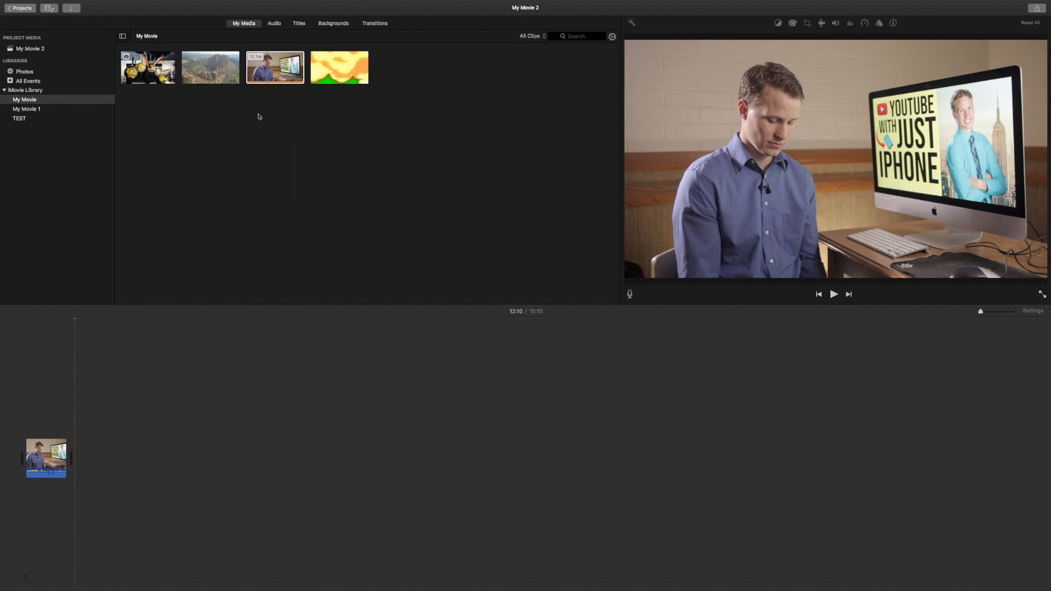
{"action": "left_click", "coordinate": [211, 66]}
{"action": "left_click_drag", "start_coordinate": [211, 65], "coordinate": [104, 461]}
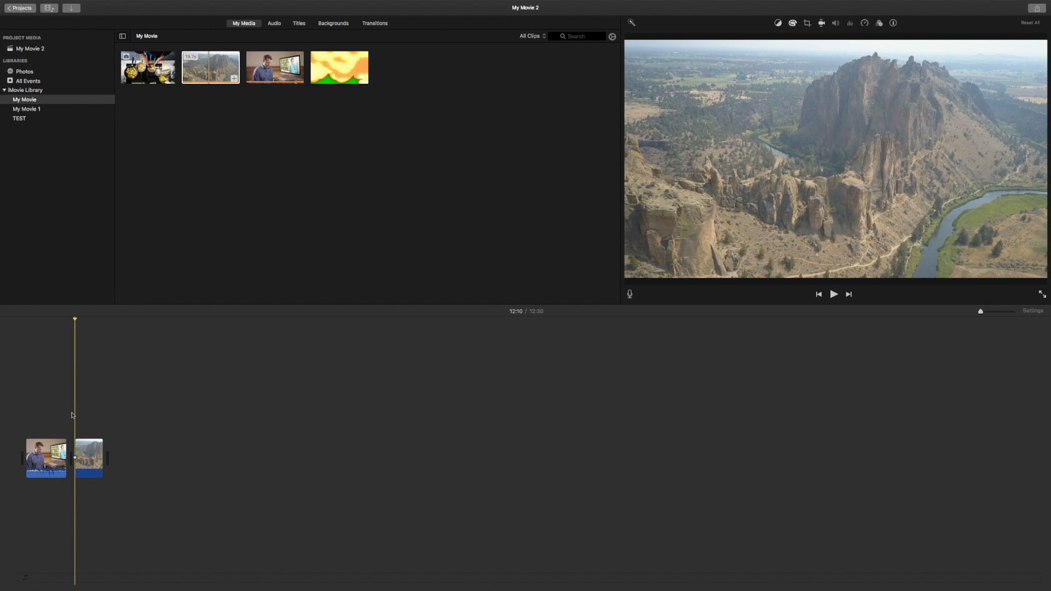
Split the interview clip in the timeline into two segments at about 5:42.
{"action": "left_click", "coordinate": [40, 455]}
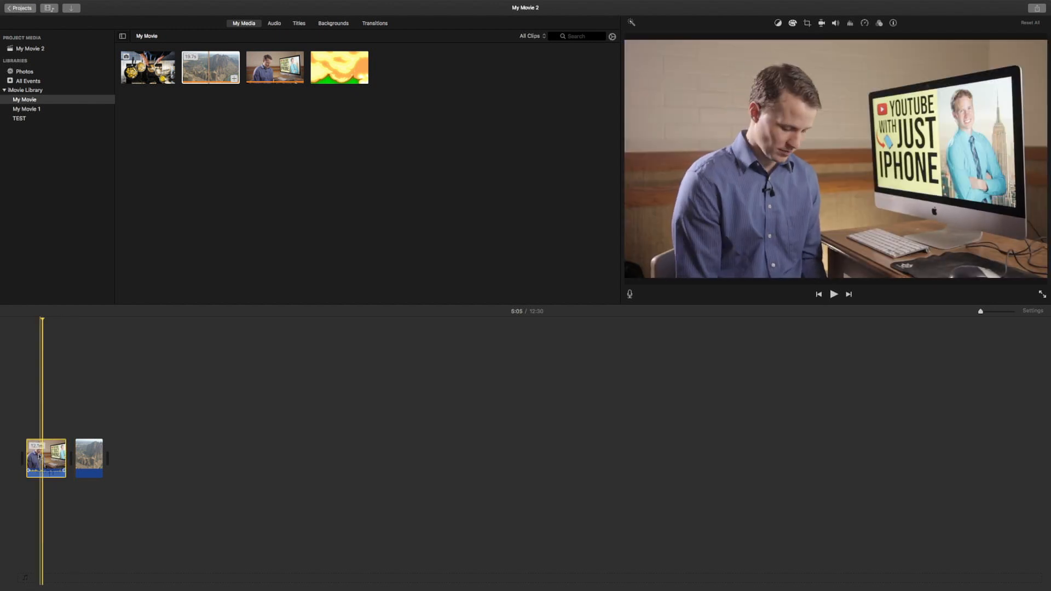
{"action": "mouse_move", "coordinate": [25, 452]}
{"action": "left_mouse_down"}
{"action": "mouse_move", "coordinate": [44, 453]}
{"action": "mouse_move", "coordinate": [11, 455]}
{"action": "left_mouse_up"}
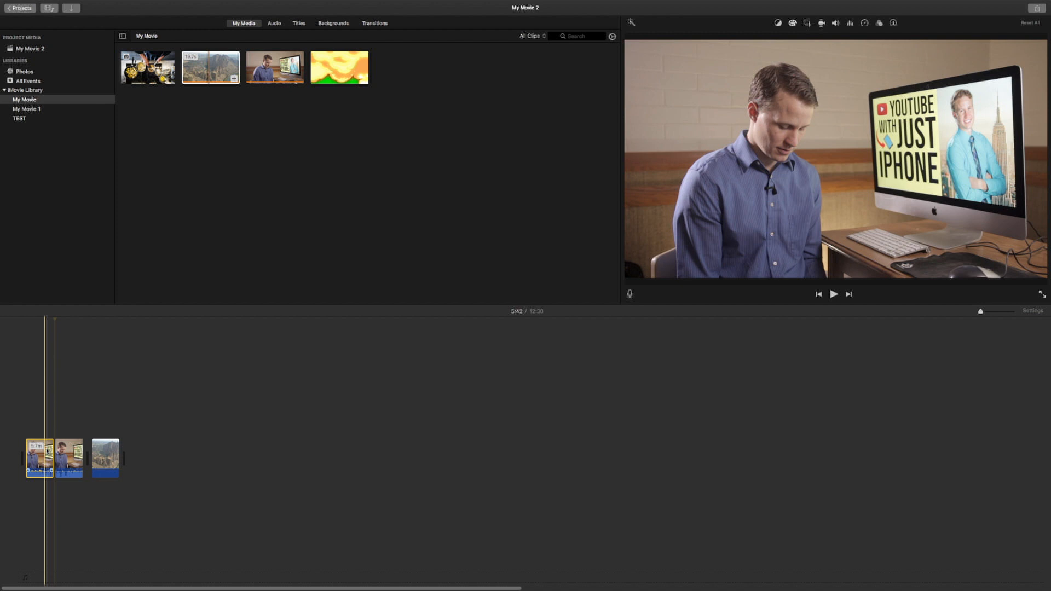
Try Trim To Playhead on the second interview segment and show that segment in the clip trimmer.
{"action": "left_click", "coordinate": [65, 457]}
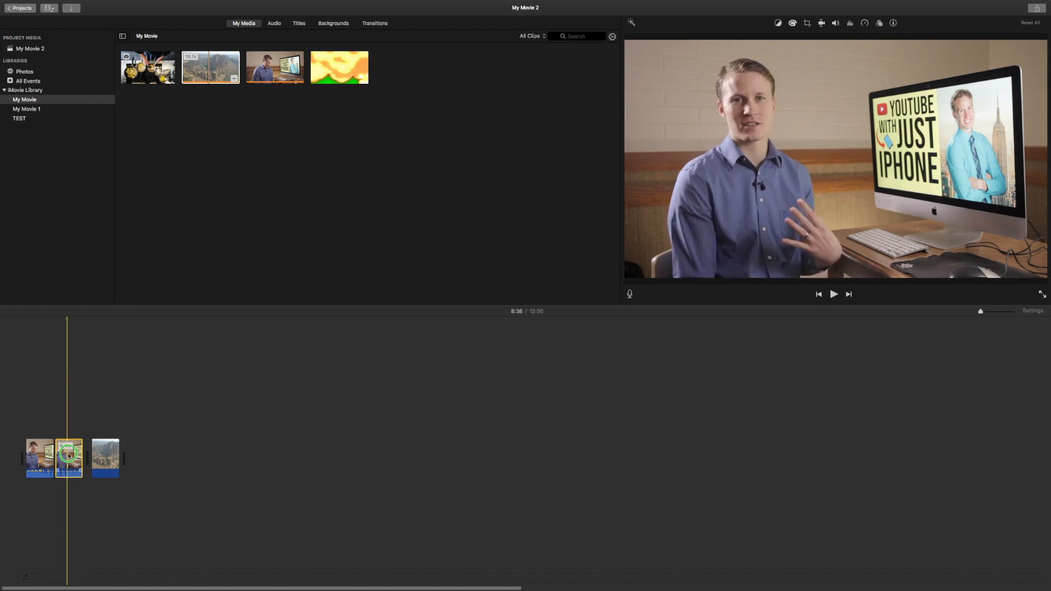
{"action": "right_click", "coordinate": [69, 454]}
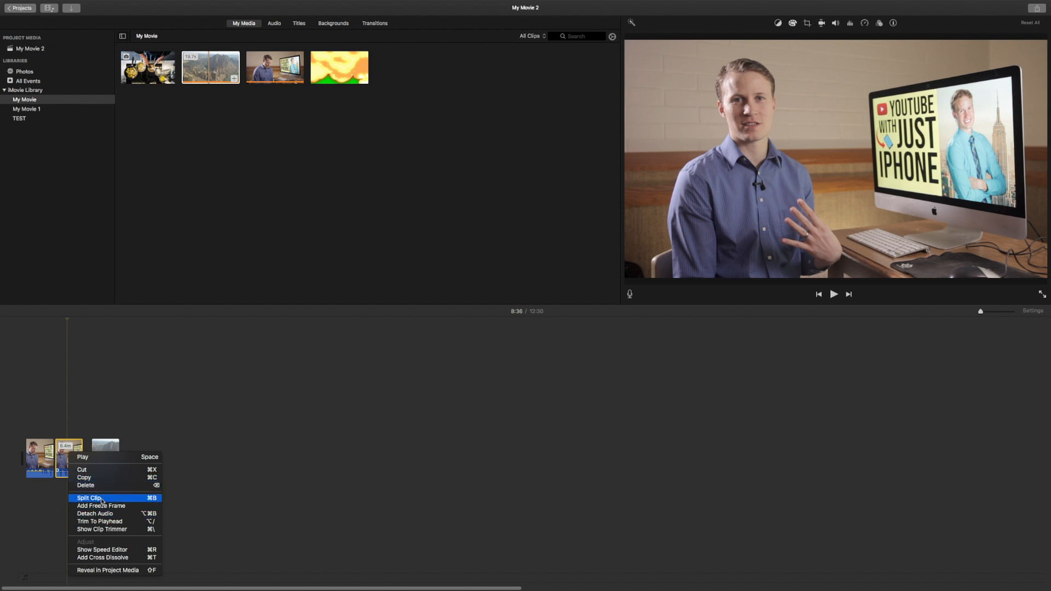
{"action": "left_click", "coordinate": [122, 522]}
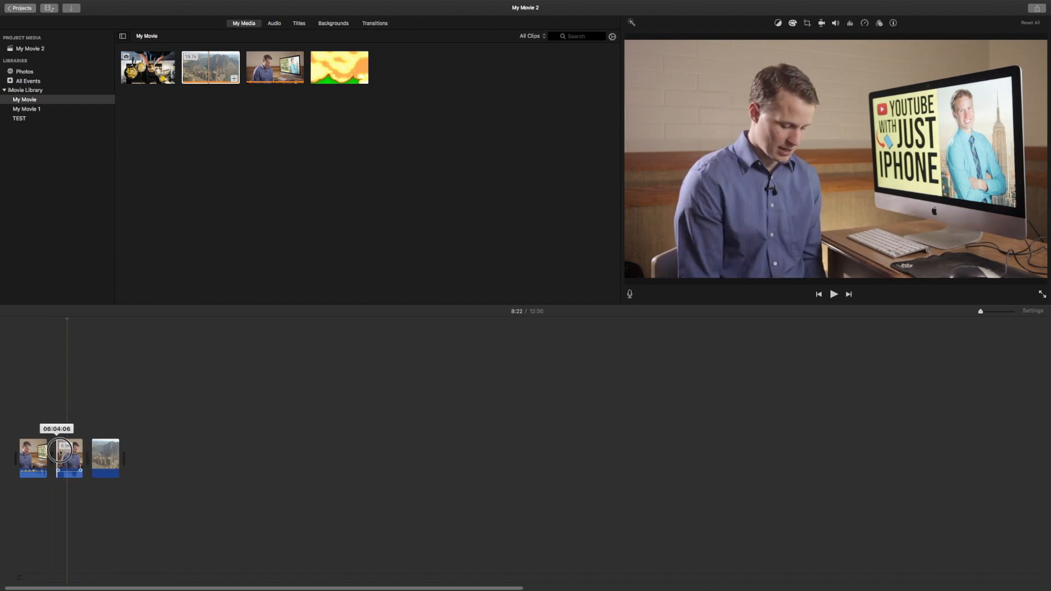
{"action": "right_click", "coordinate": [71, 454]}
{"action": "left_click", "coordinate": [122, 530]}
Show the speed editor for the second interview segment and speed the segment up slightly.
{"action": "right_click", "coordinate": [66, 449]}
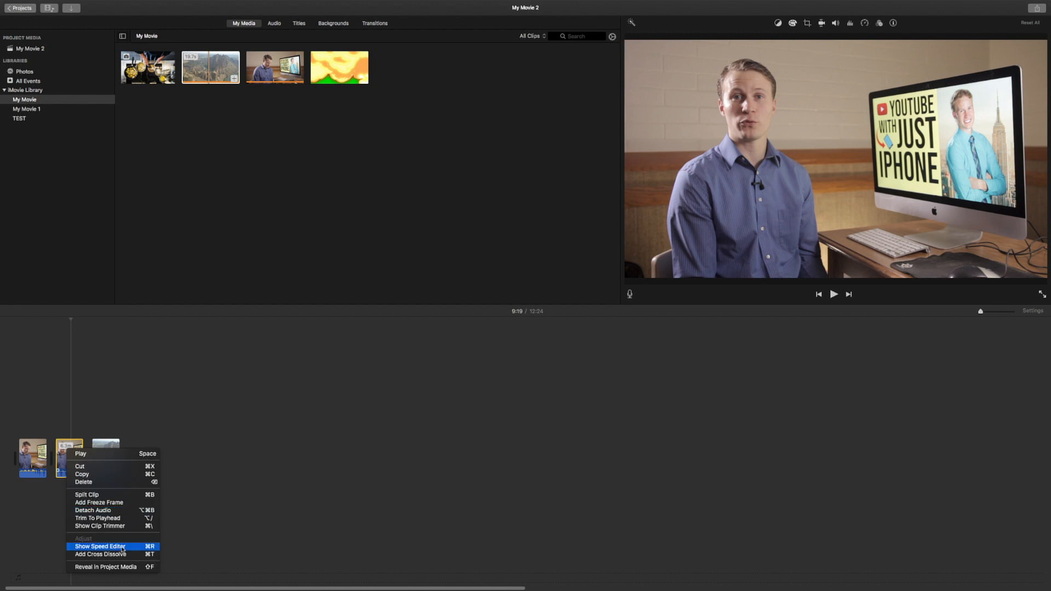
{"action": "left_click", "coordinate": [123, 546]}
{"action": "left_click_drag", "start_coordinate": [77, 442], "coordinate": [105, 446]}
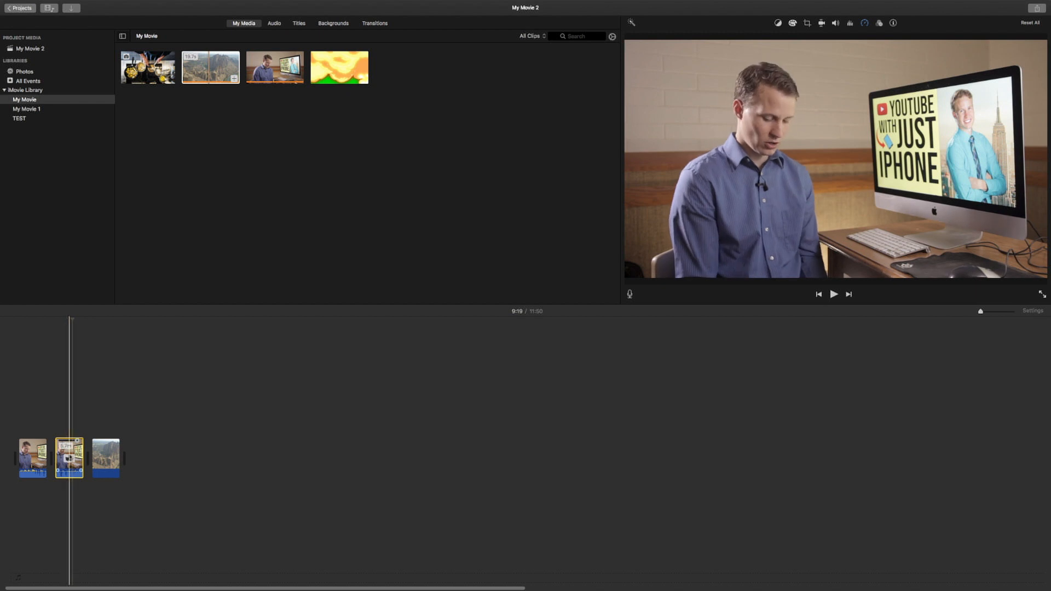
Reveal the second interview segment's source in the project media and place the playhead at the segment's start.
{"action": "right_click", "coordinate": [77, 452]}
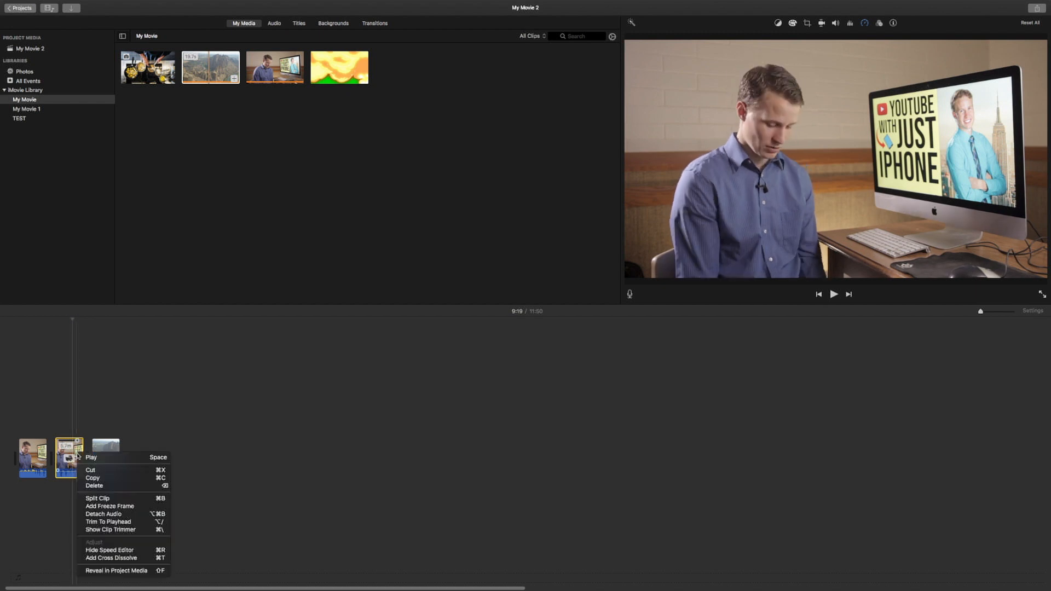
{"action": "left_click", "coordinate": [117, 571]}
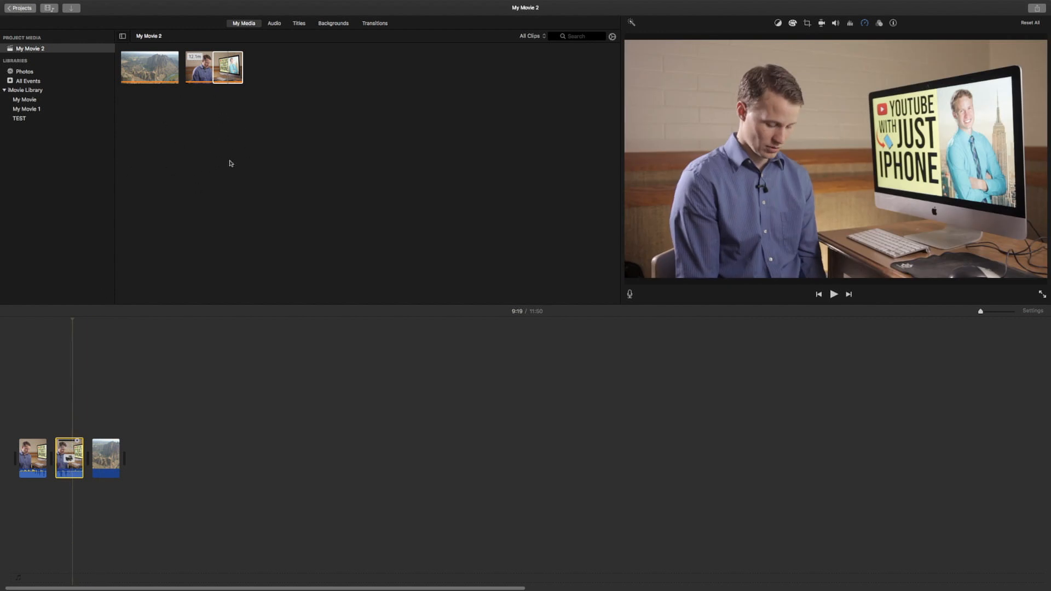
{"action": "left_click", "coordinate": [50, 396]}
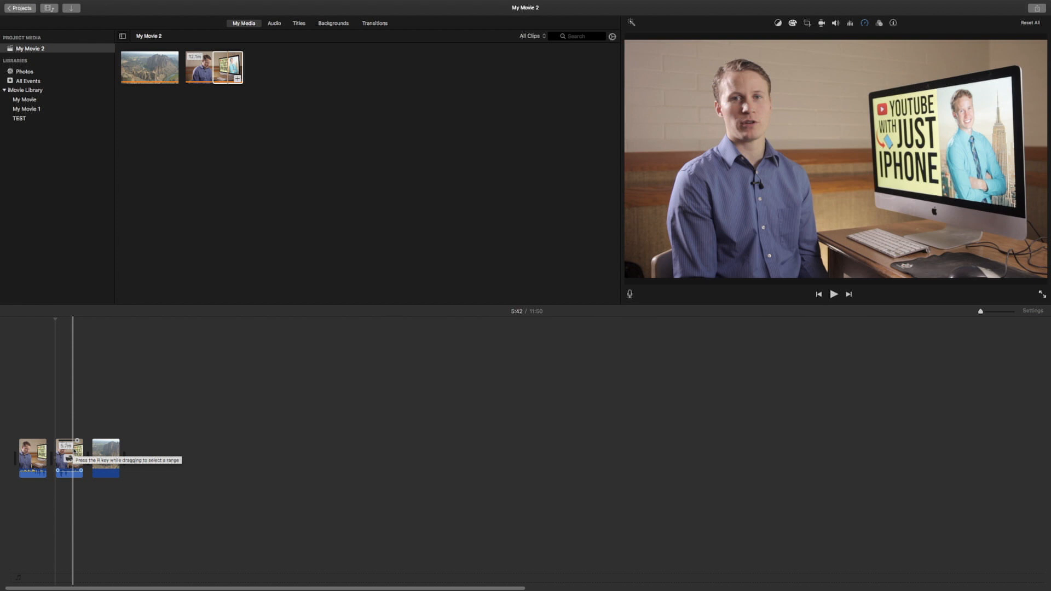
Consult the Keyboard Shortcuts help page, close it, and select the second part of the interview clip in the project media.
{"action": "left_click", "coordinate": [184, 5]}
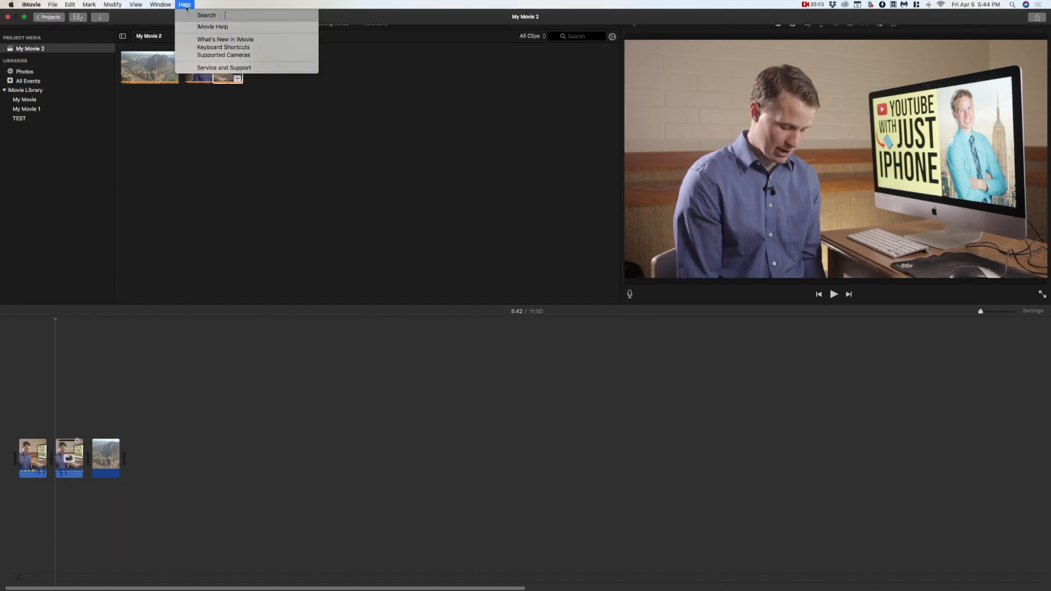
{"action": "left_click", "coordinate": [230, 48]}
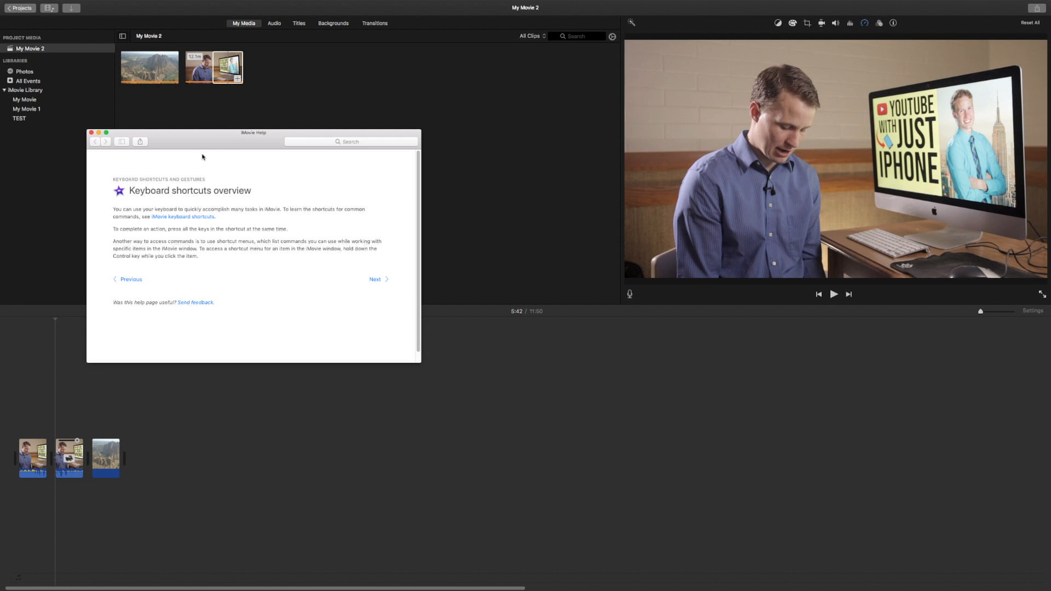
{"action": "left_click", "coordinate": [92, 132]}
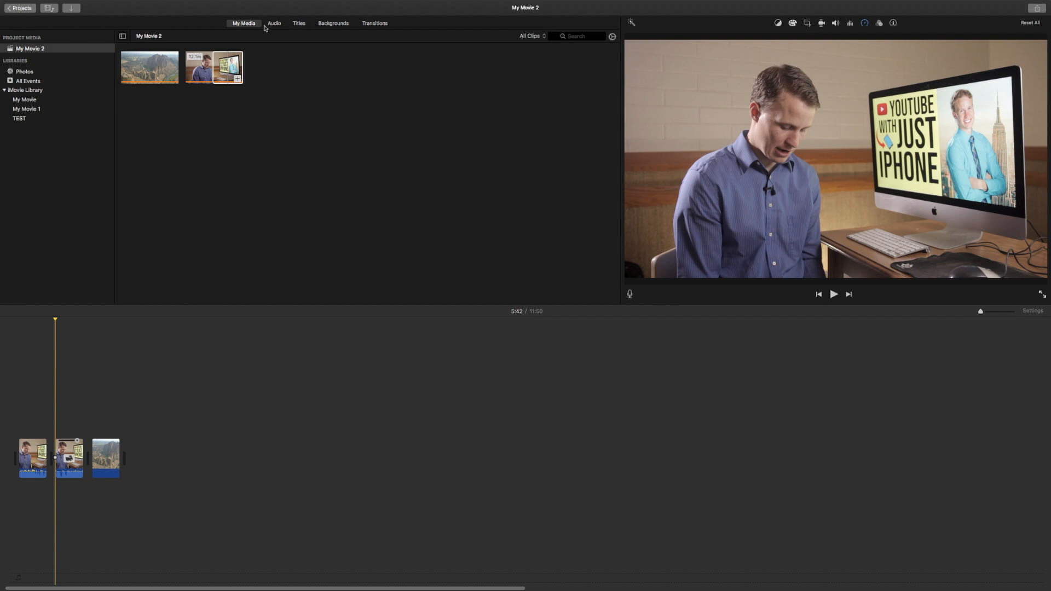
{"action": "left_click", "coordinate": [228, 68]}
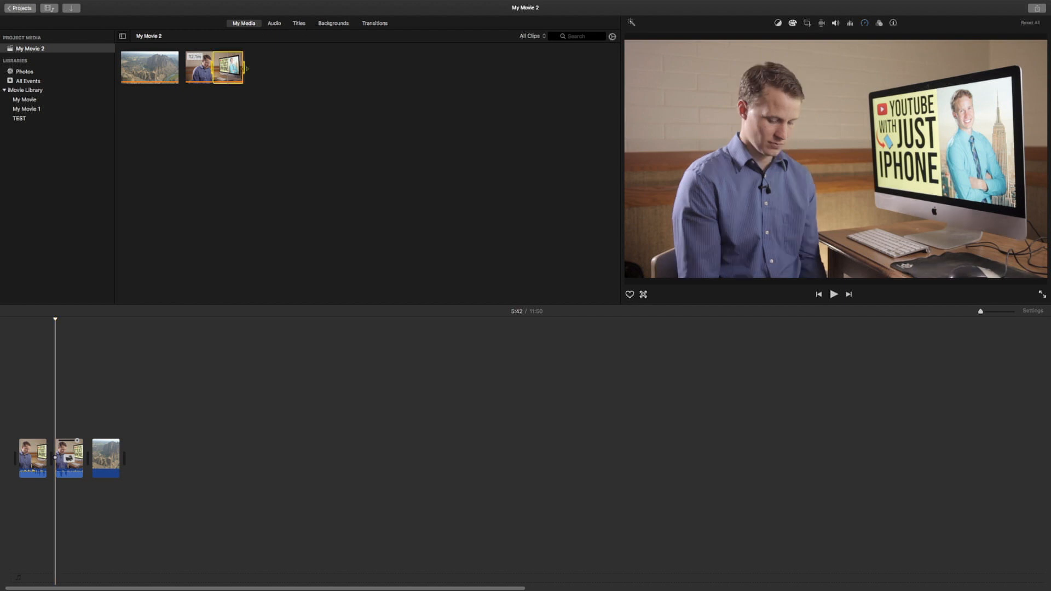
Mark a range in the middle of the interview clip in the project media and append it to the end of the timeline.
{"action": "left_click", "coordinate": [247, 28]}
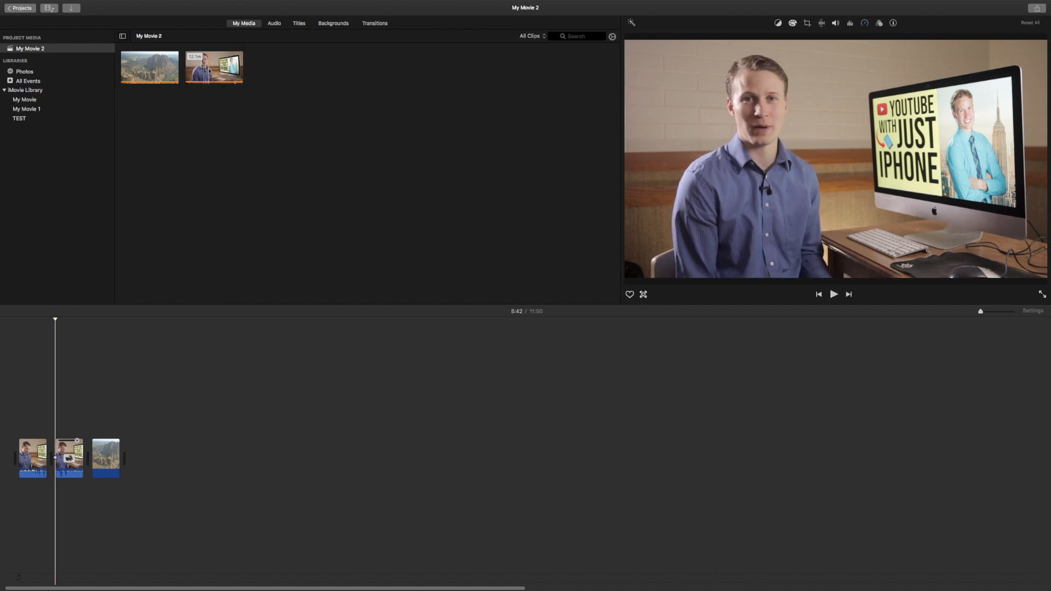
{"action": "key", "text": "i"}
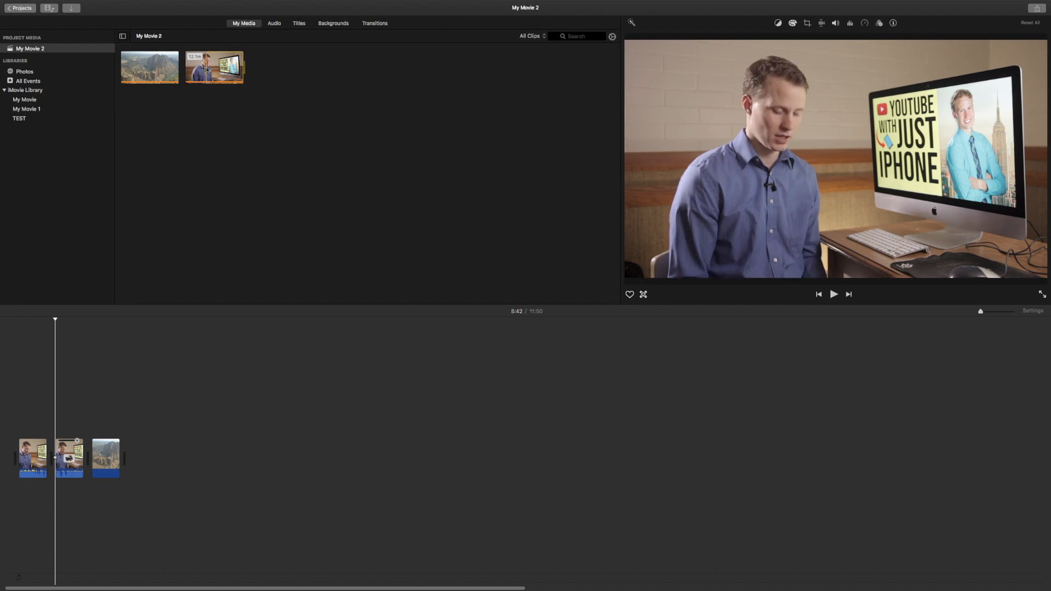
{"action": "key", "text": "o"}
{"action": "left_click_drag", "start_coordinate": [216, 67], "coordinate": [188, 423]}
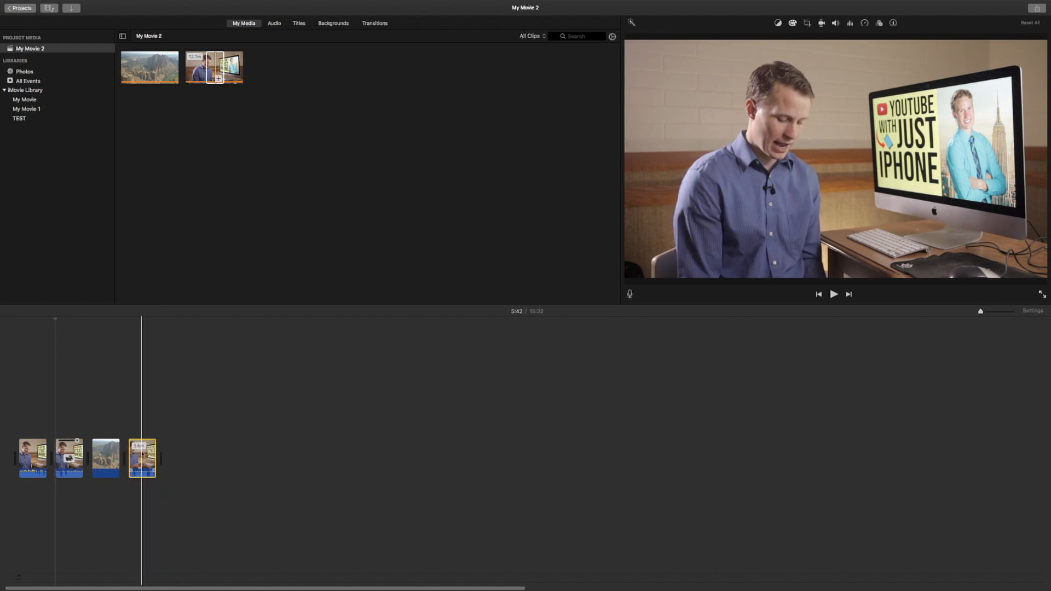
Add the song Adventures from the iTunes music beneath the start of the first clip and play it back.
{"action": "left_click", "coordinate": [279, 26]}
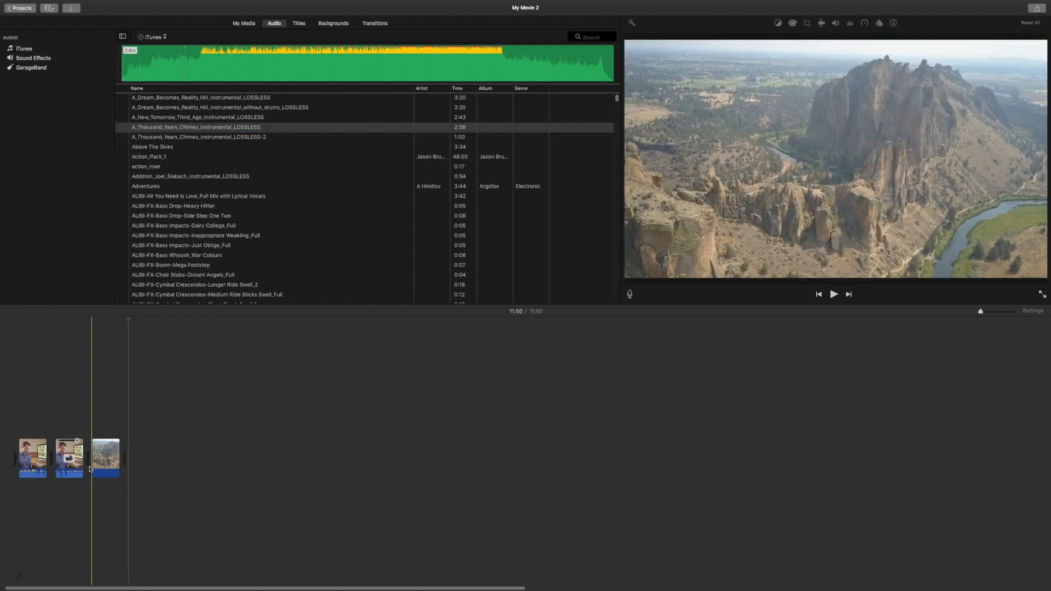
{"action": "left_click", "coordinate": [144, 187]}
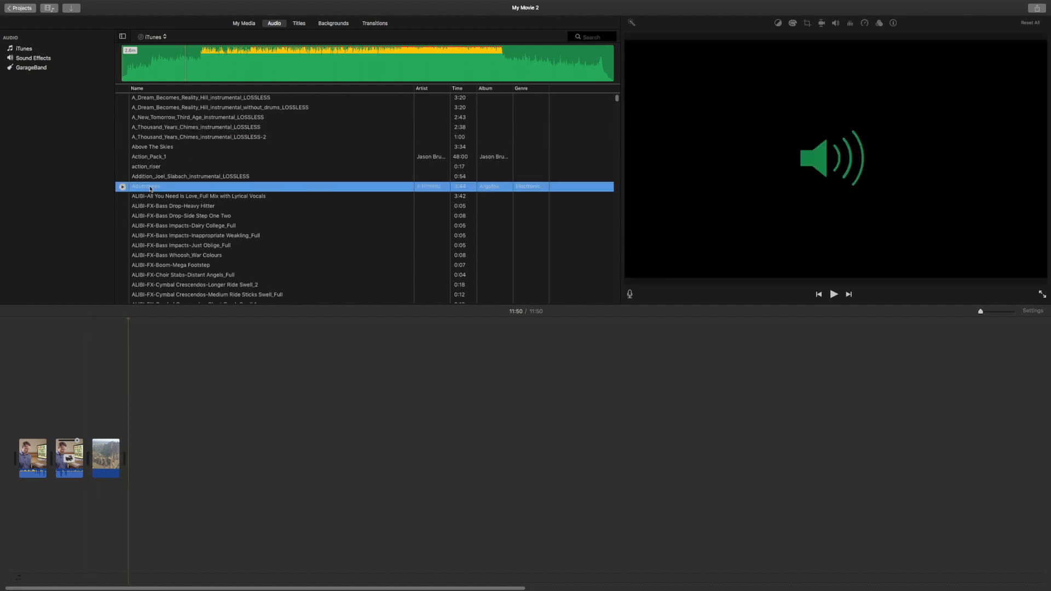
{"action": "left_click_drag", "start_coordinate": [108, 305], "coordinate": [23, 491]}
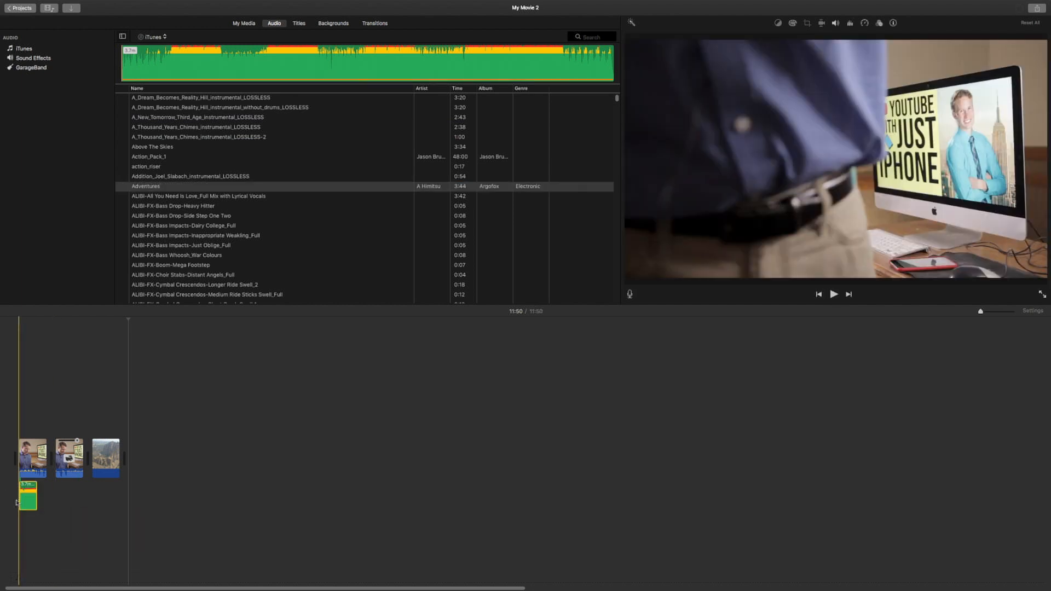
{"action": "key", "text": "space"}
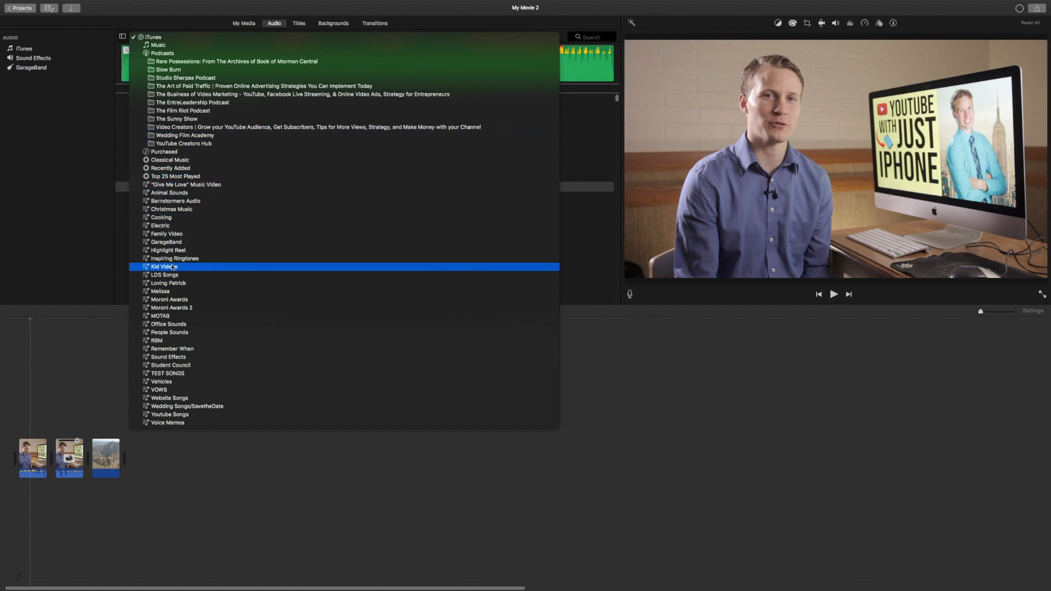
{"action": "left_click", "coordinate": [95, 388]}
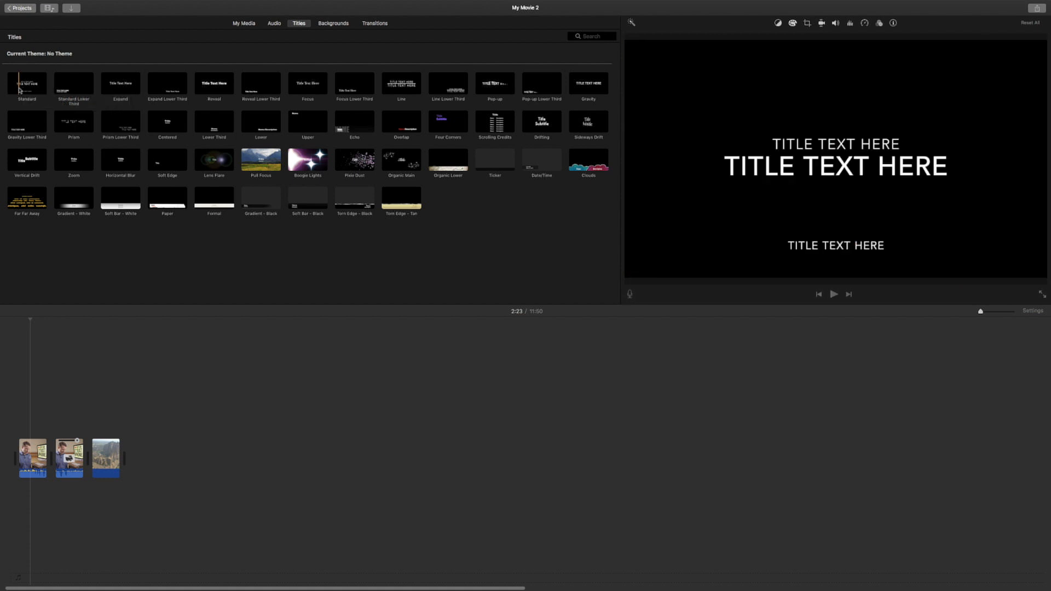
Place a Reveal title above the start of the first interview clip.
{"action": "left_click", "coordinate": [214, 83]}
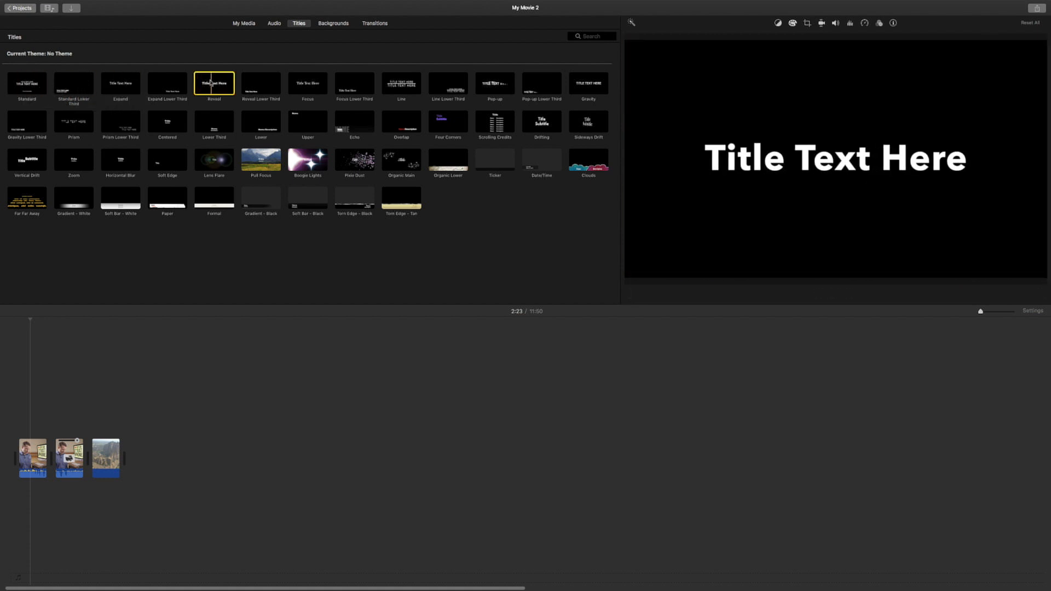
{"action": "left_click", "coordinate": [213, 80]}
{"action": "left_click_drag", "start_coordinate": [213, 79], "coordinate": [15, 402]}
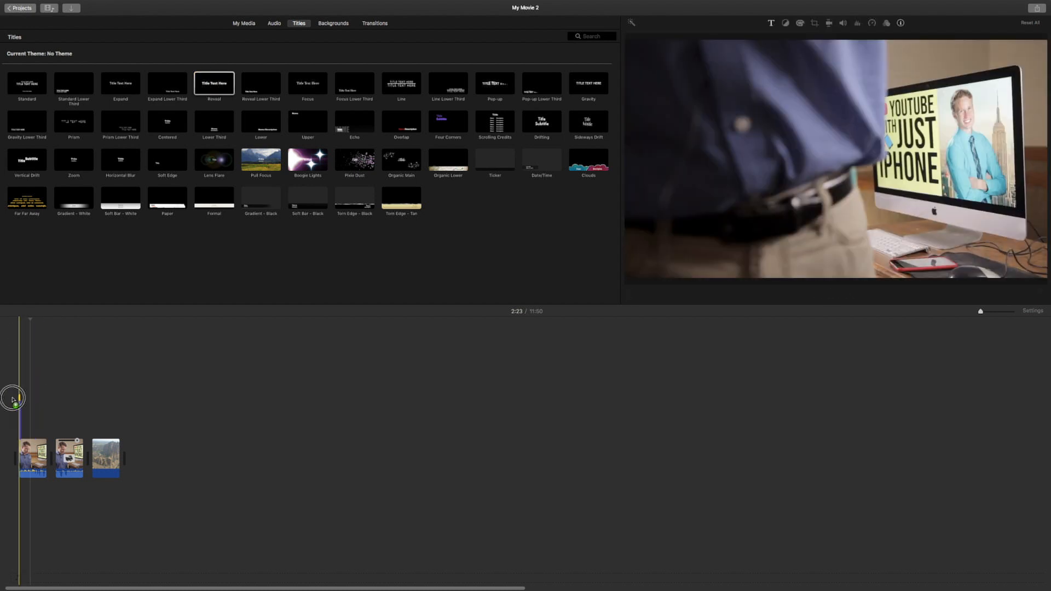
{"action": "left_click_drag", "start_coordinate": [14, 402], "coordinate": [14, 406]}
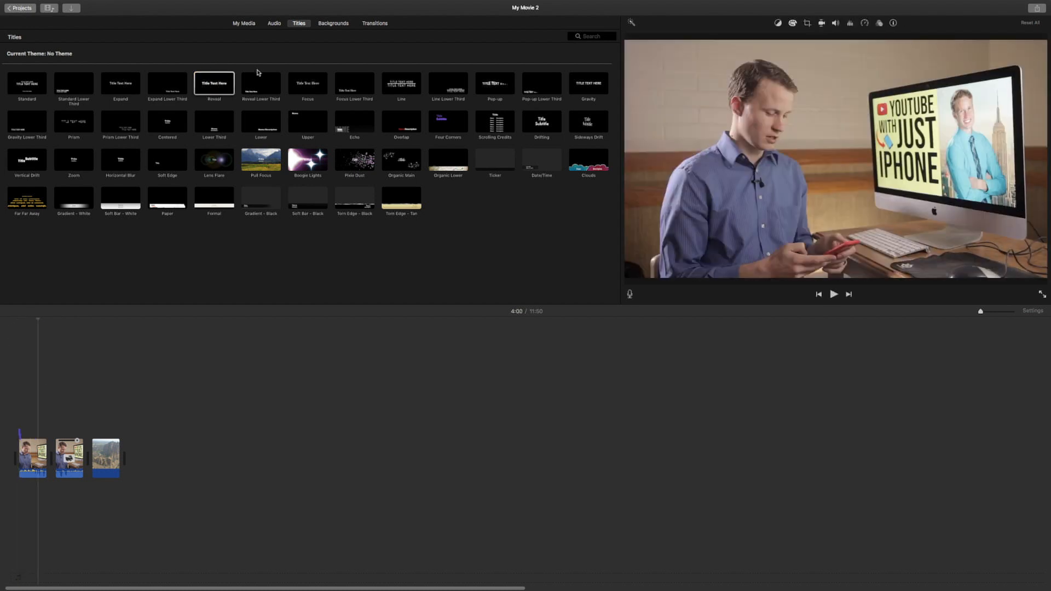
Try a Reveal Lower Third title above the first interview clip, and try the Focus title style.
{"action": "left_click", "coordinate": [253, 84]}
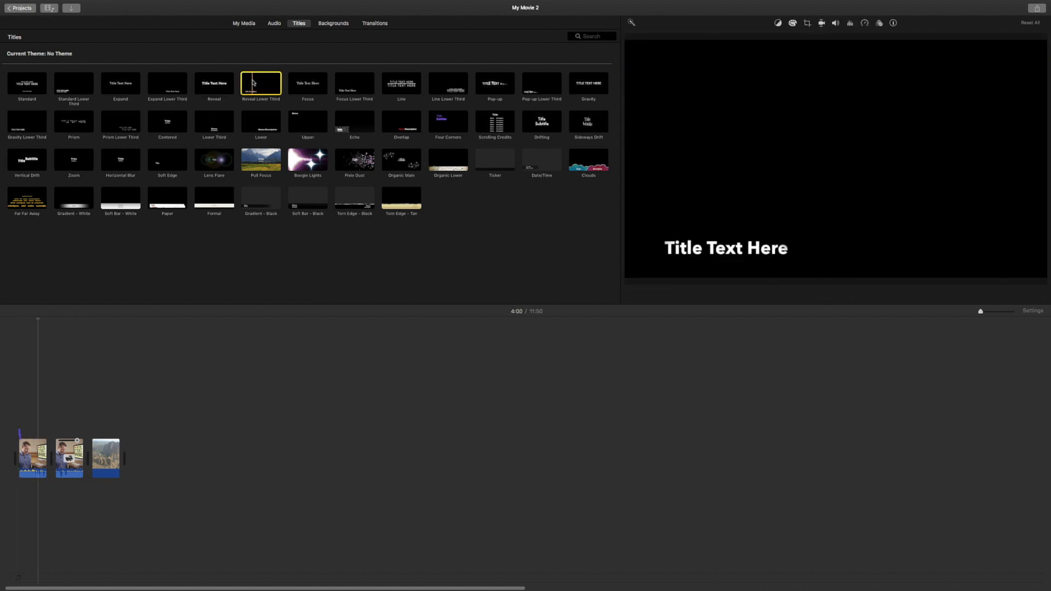
{"action": "double_click", "coordinate": [253, 83]}
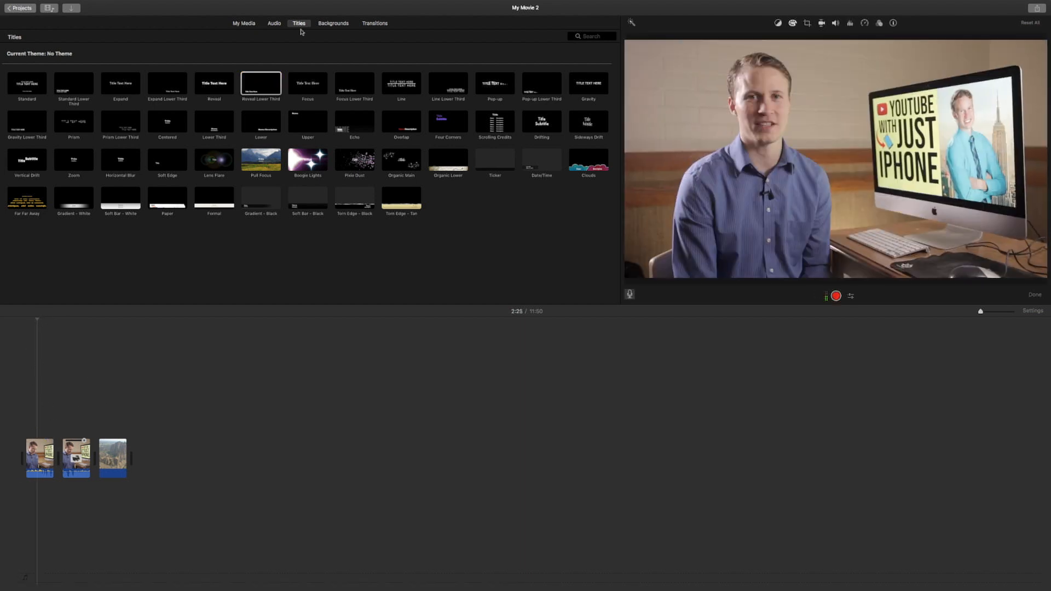
{"action": "left_click", "coordinate": [261, 84]}
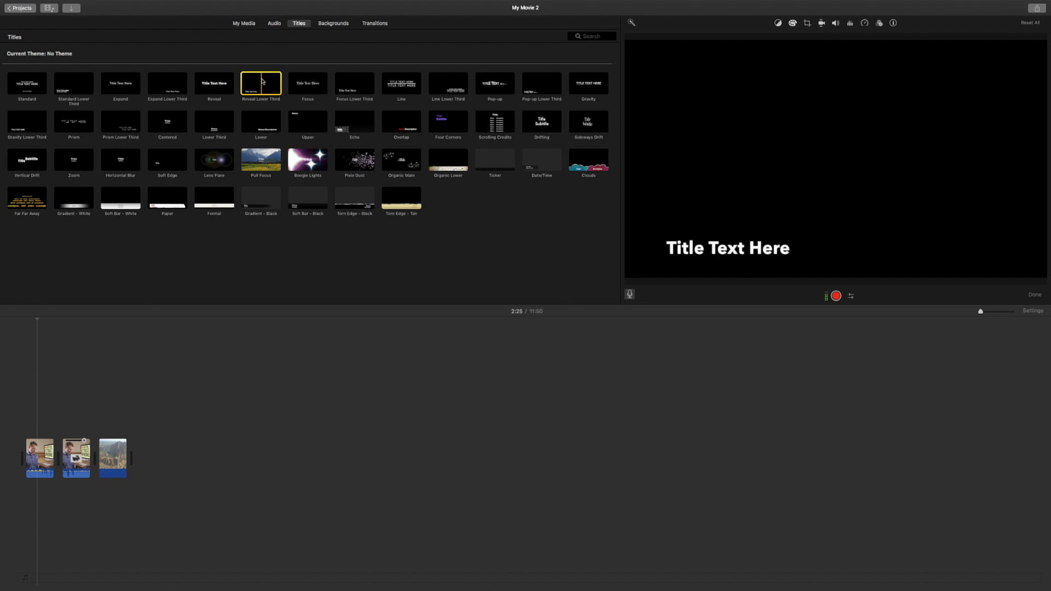
{"action": "left_click_drag", "start_coordinate": [262, 81], "coordinate": [35, 410]}
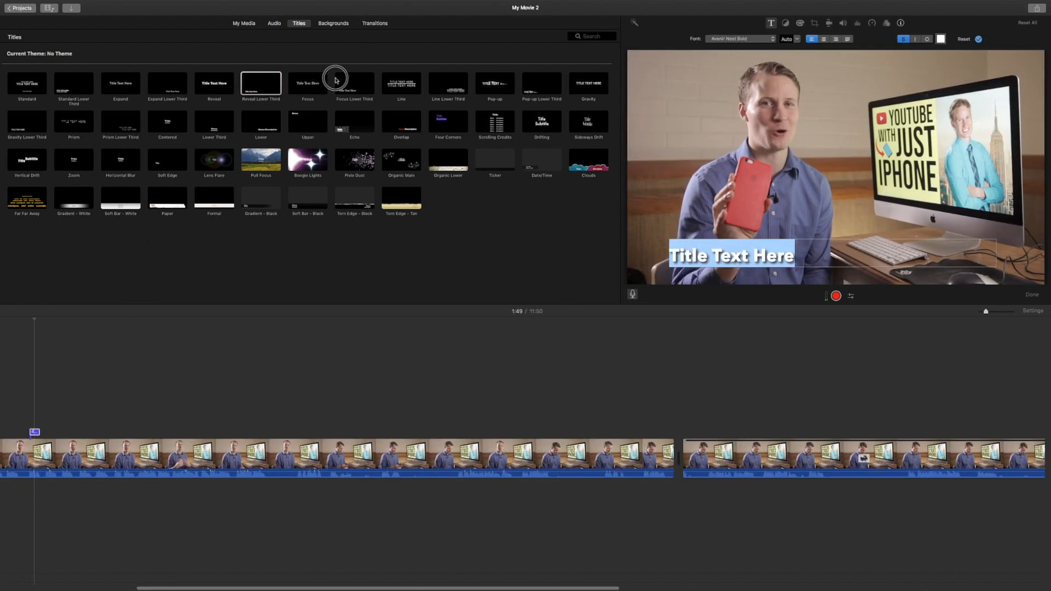
{"action": "left_click", "coordinate": [306, 84]}
{"action": "double_click", "coordinate": [306, 86]}
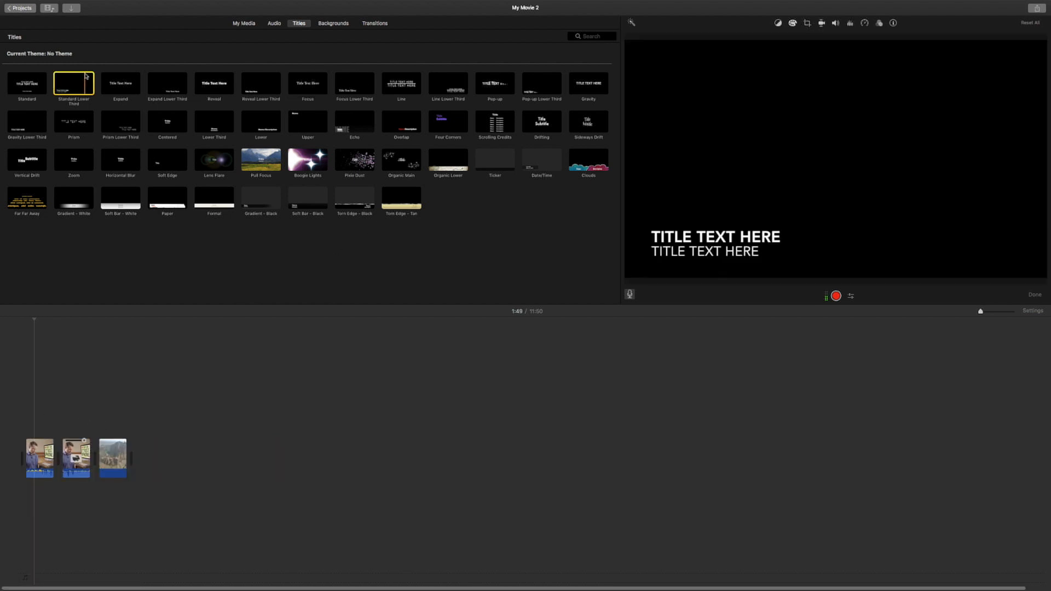
Place a Standard Lower Third title above the first interview clip at about 1:51 and enlarge the timeline around it.
{"action": "left_click_drag", "start_coordinate": [85, 75], "coordinate": [33, 423]}
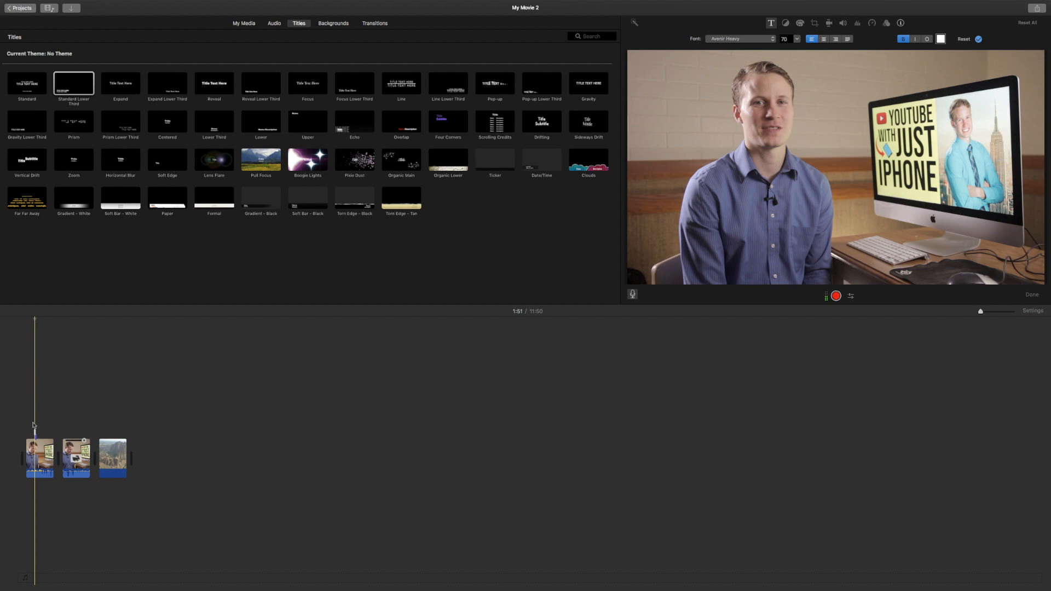
{"action": "key", "text": "super+plus"}
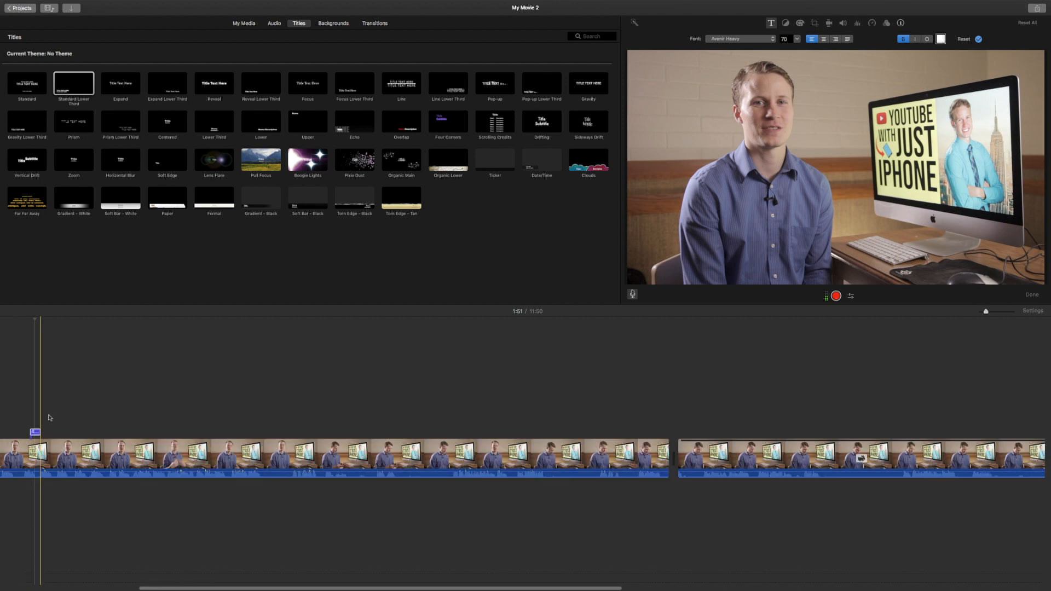
{"action": "left_click", "coordinate": [31, 422]}
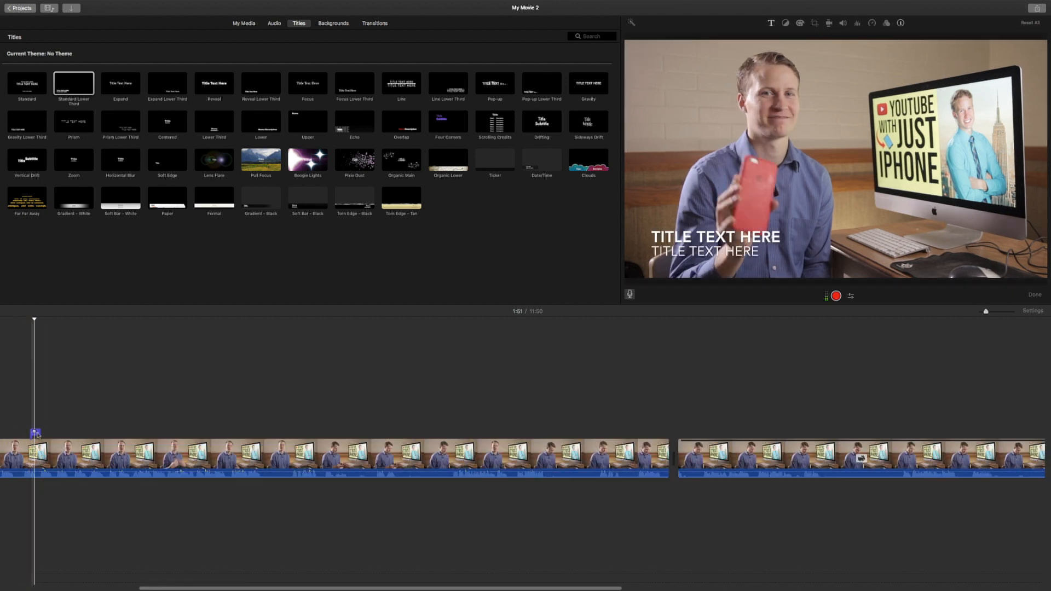
Replace the lower-third title's first line with the presenter's full name and its second line with VIDEO MARKETING EXPERT.
{"action": "double_click", "coordinate": [36, 433]}
{"action": "left_click", "coordinate": [672, 240]}
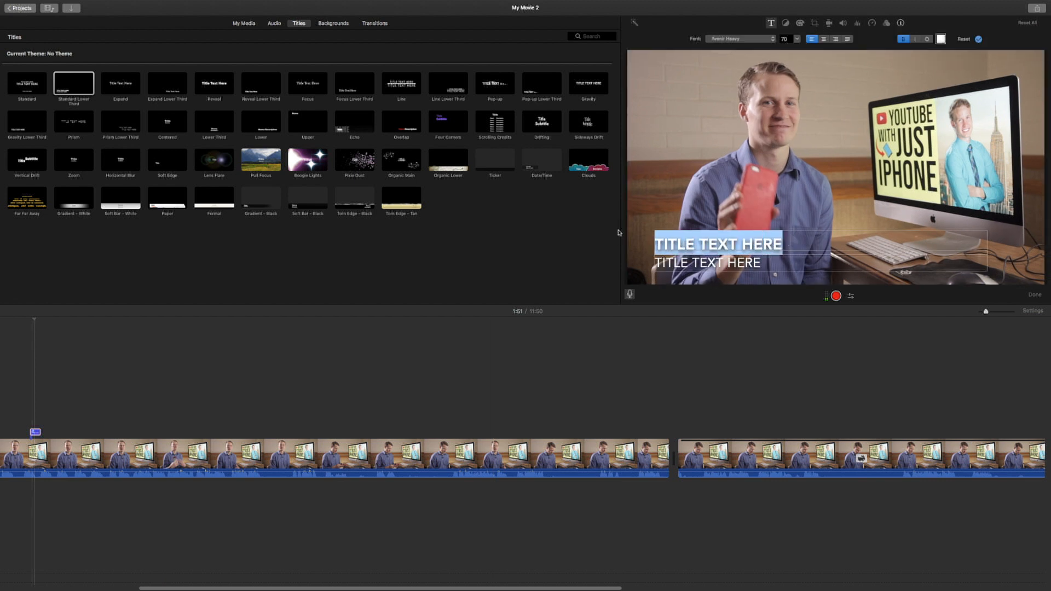
{"action": "key", "text": "BackSpace"}
{"action": "type", "text": "DANIEL FORD"}
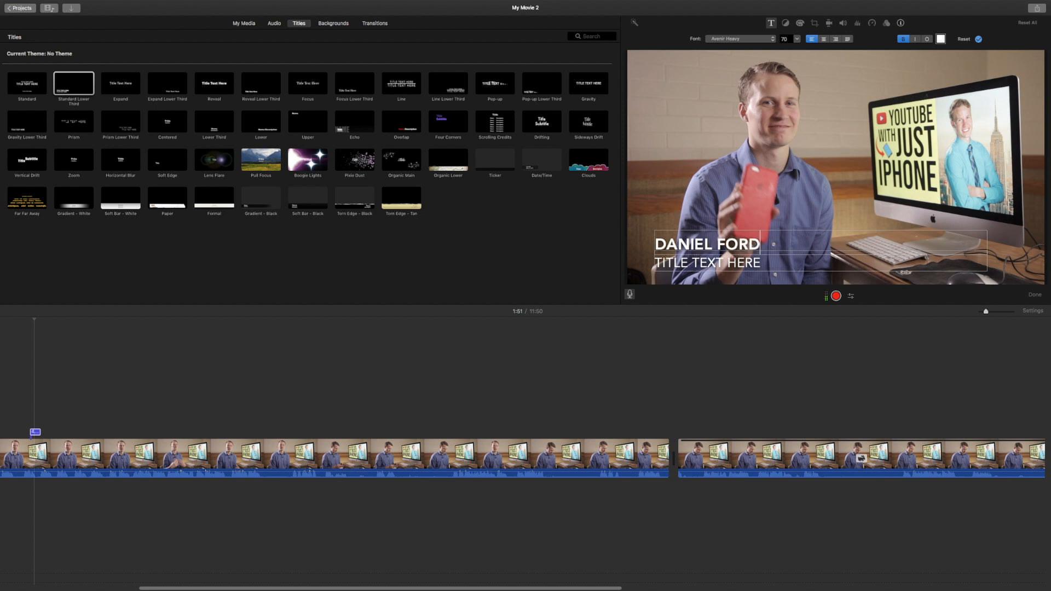
{"action": "key", "text": "Tab"}
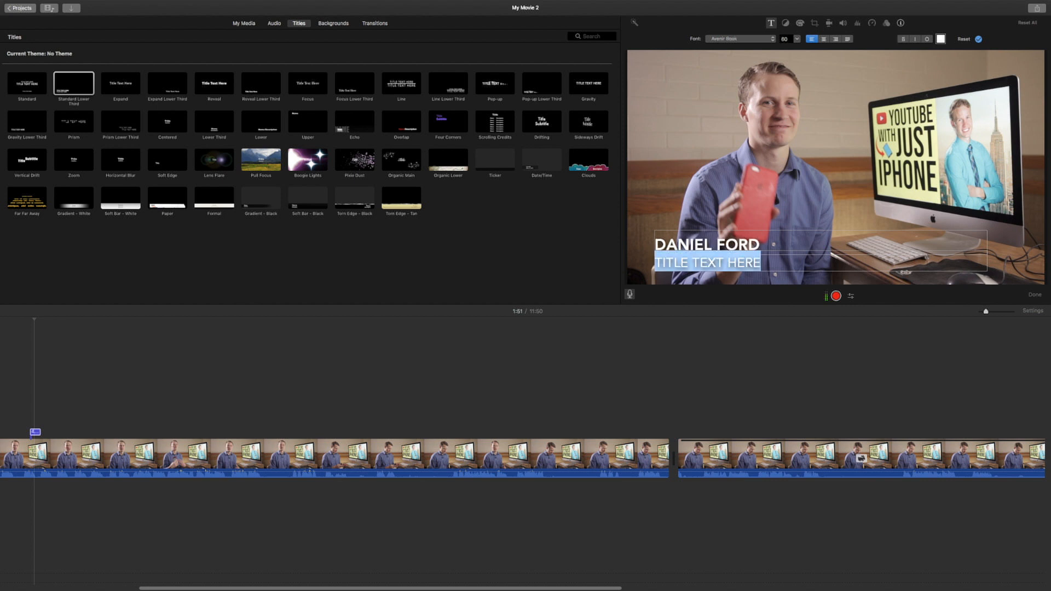
{"action": "type", "text": "VIDEO MARKETING EXPERT"}
{"action": "left_click", "coordinate": [38, 399]}
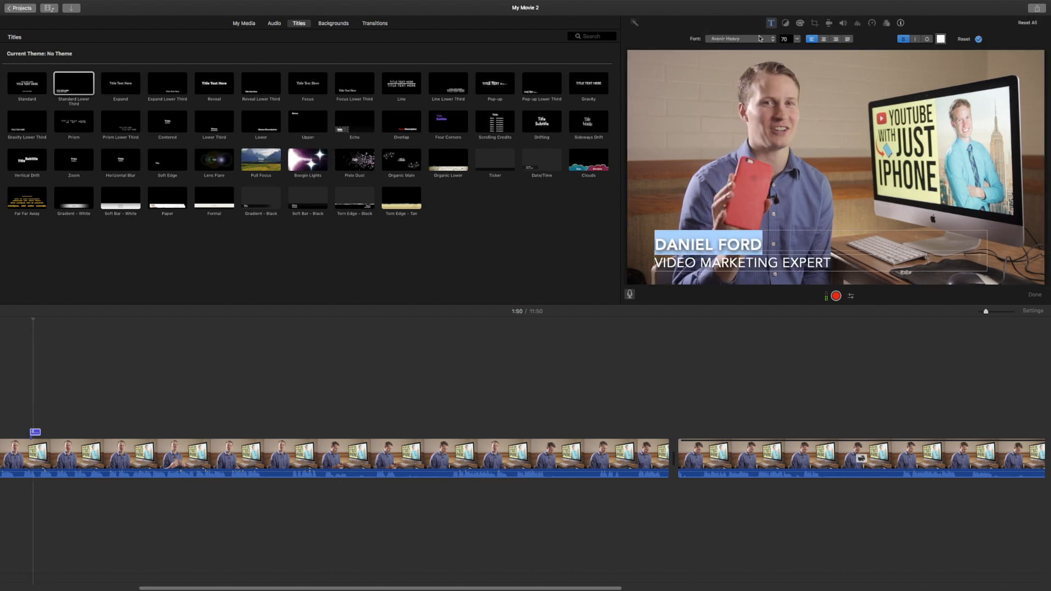
Keep the name line's font as Avenir Heavy, and try centre and right alignment before restoring left alignment.
{"action": "left_click", "coordinate": [772, 39]}
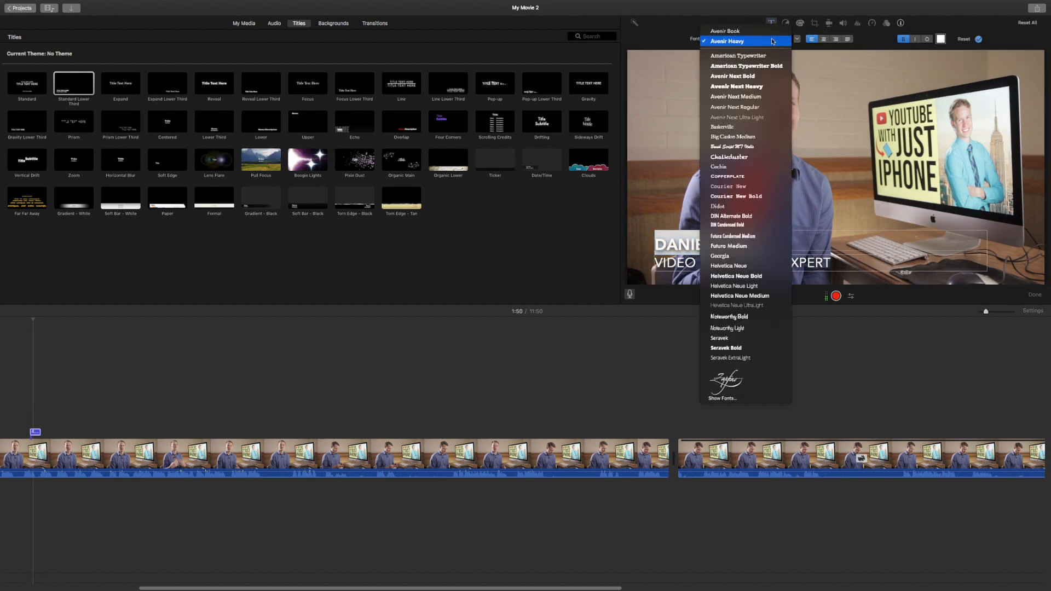
{"action": "left_click", "coordinate": [772, 42]}
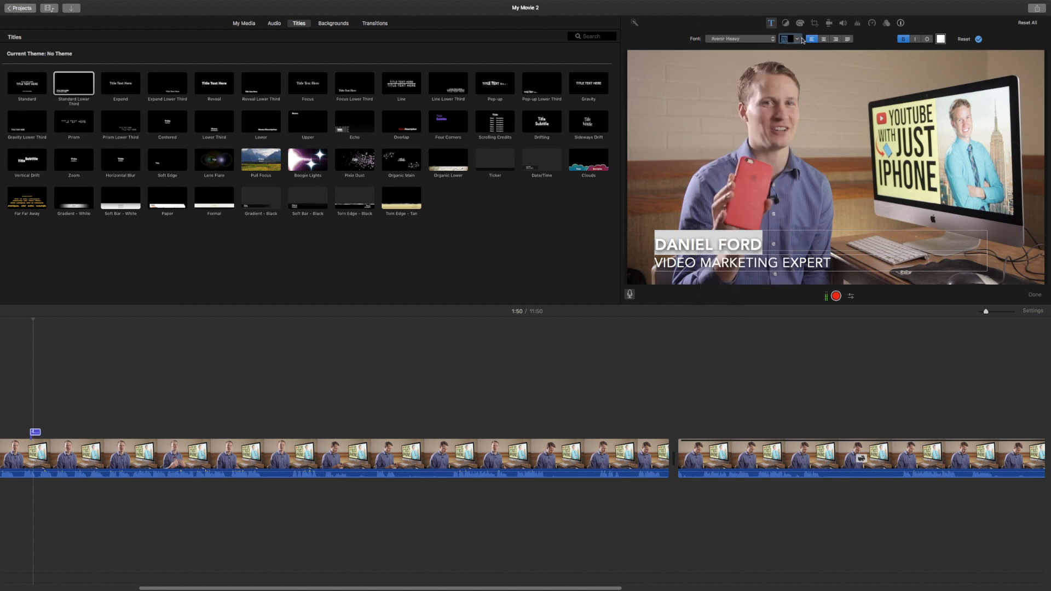
{"action": "left_click", "coordinate": [823, 40]}
{"action": "left_click", "coordinate": [834, 39]}
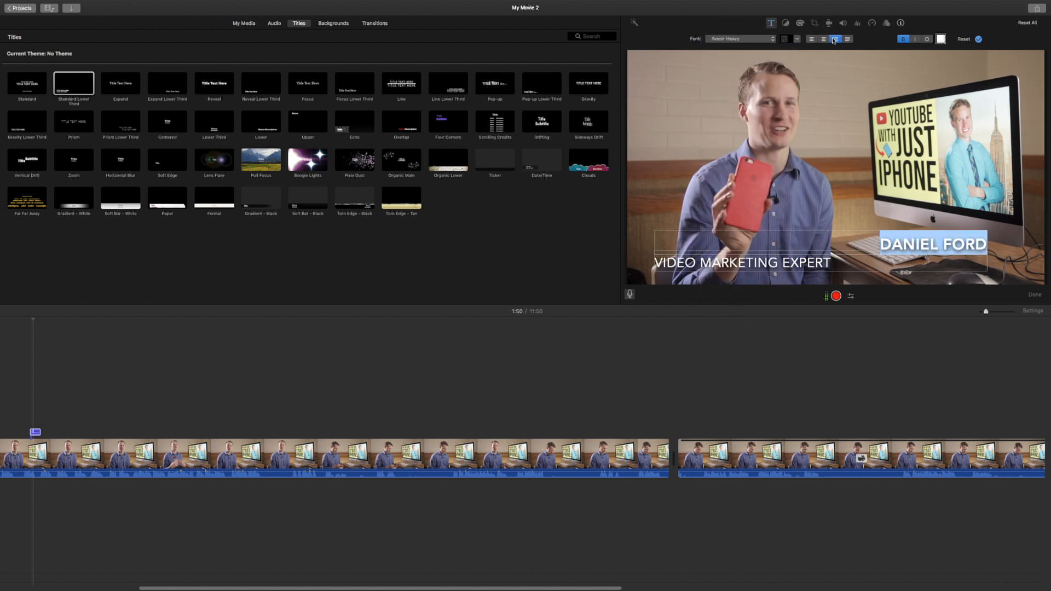
{"action": "left_click", "coordinate": [811, 39]}
Try italic and outline styling on the name line, turn both off again, and open and close the text color picker.
{"action": "left_click", "coordinate": [916, 40]}
{"action": "left_click", "coordinate": [916, 39]}
{"action": "left_click", "coordinate": [926, 40]}
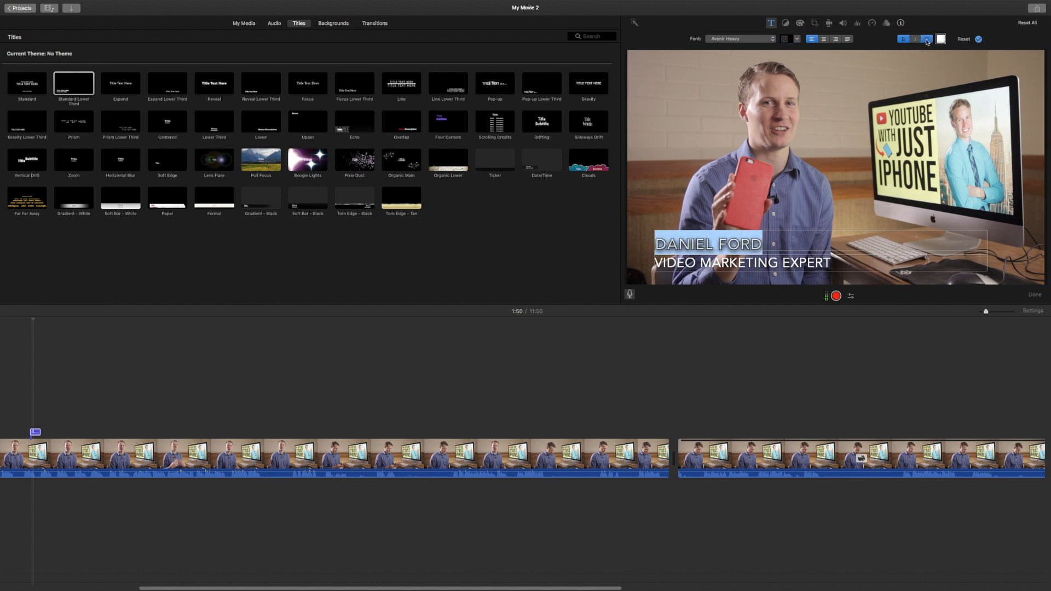
{"action": "left_click", "coordinate": [926, 39]}
{"action": "left_click", "coordinate": [940, 39]}
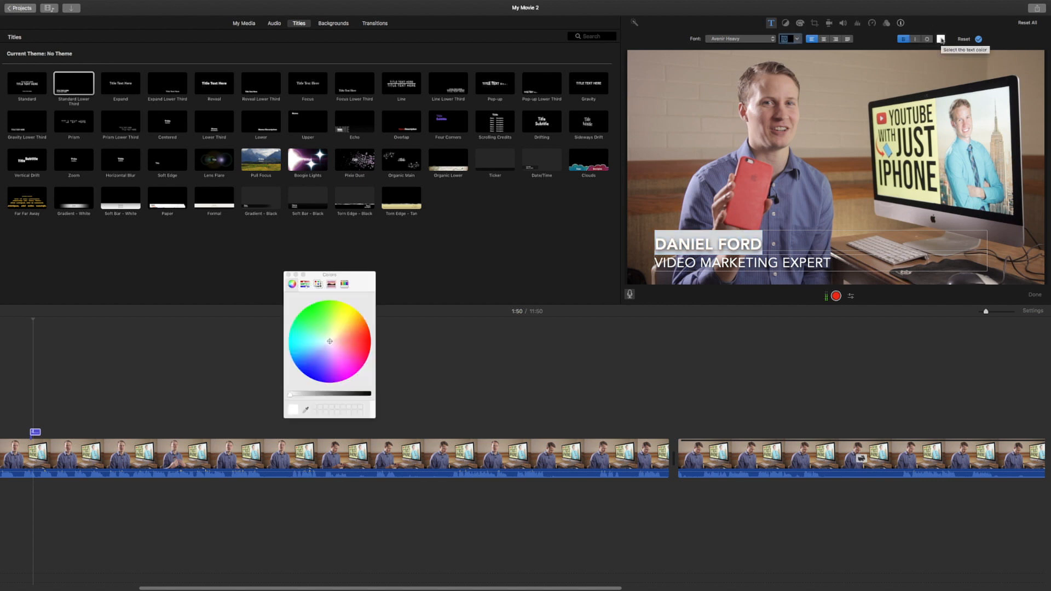
{"action": "left_click", "coordinate": [288, 275]}
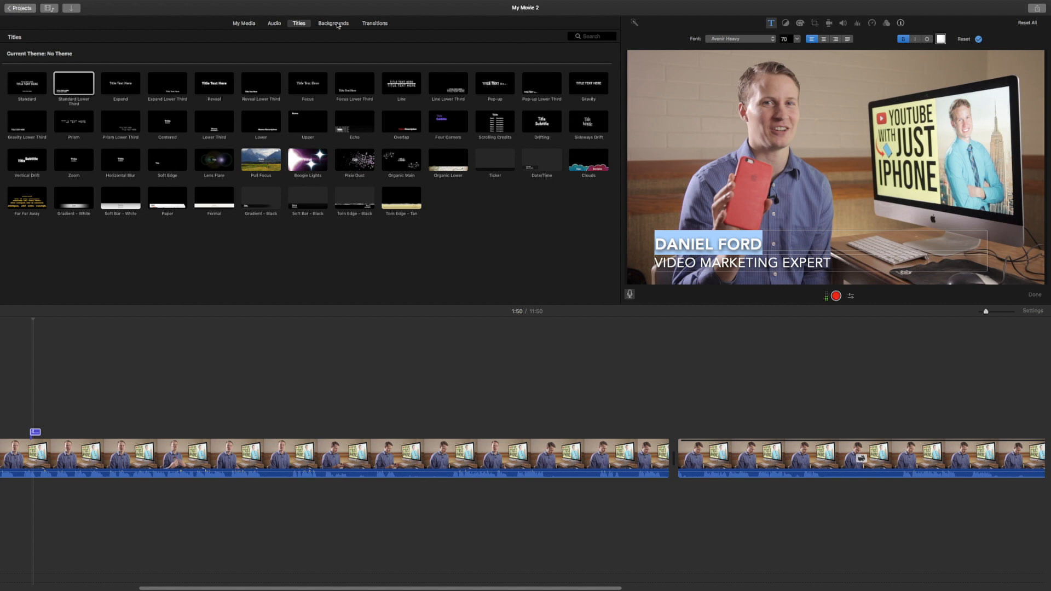
Try a Gradient background between the lower-third title and the first interview clip.
{"action": "left_click", "coordinate": [338, 24]}
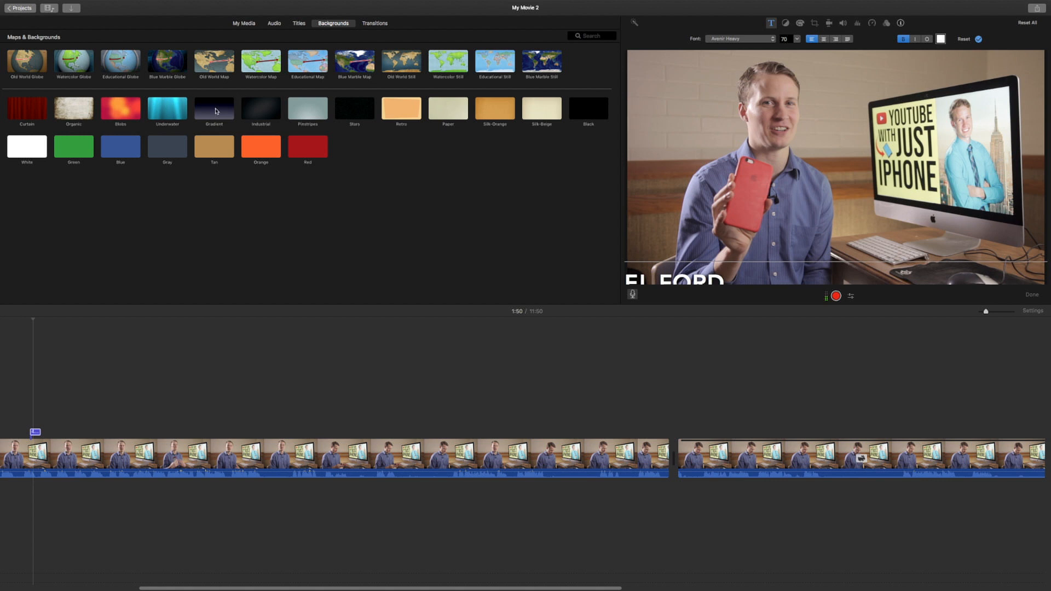
{"action": "left_click_drag", "start_coordinate": [216, 112], "coordinate": [31, 400]}
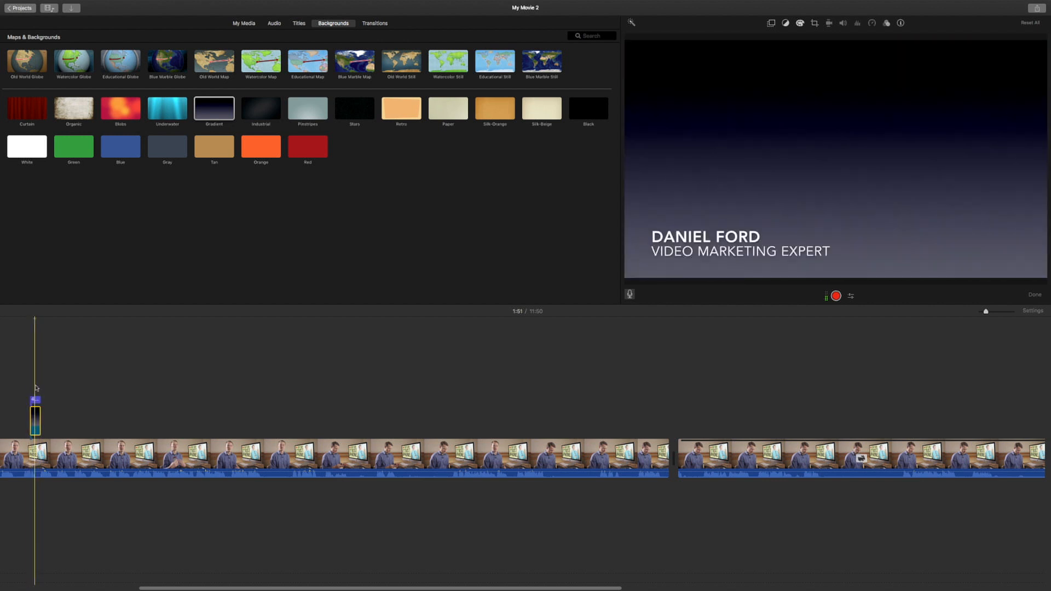
{"action": "left_click", "coordinate": [35, 413]}
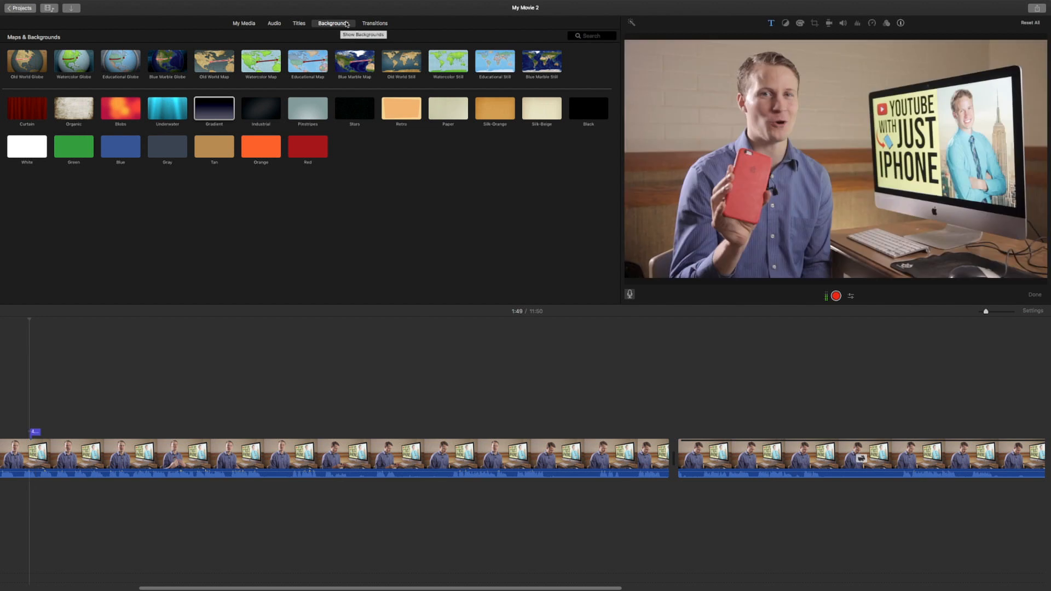
Add a Circle Open transition between the second interview segment and the landscape clip, and play it back.
{"action": "left_click", "coordinate": [370, 24]}
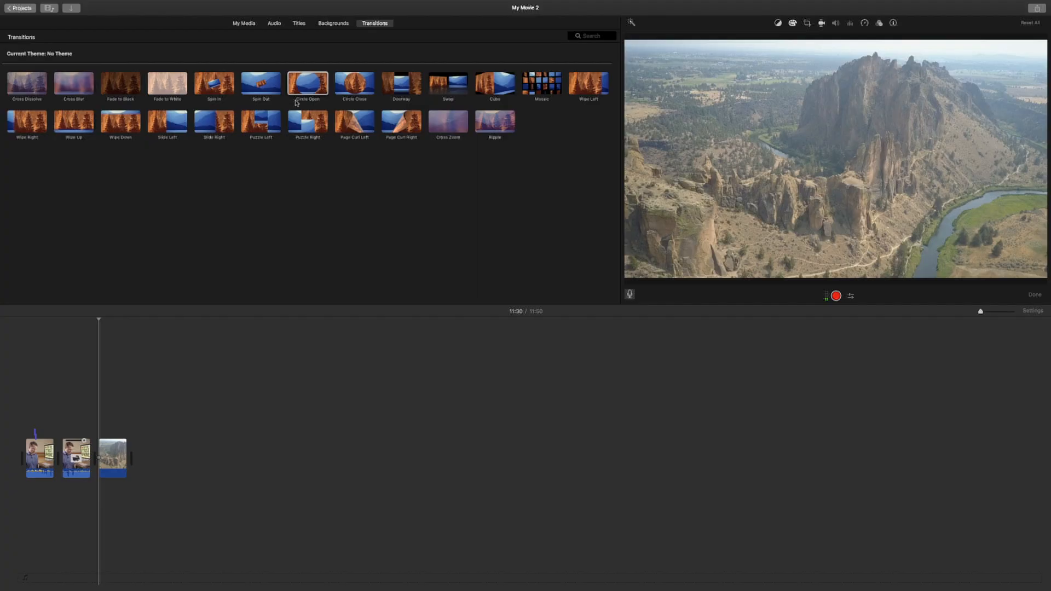
{"action": "left_click_drag", "start_coordinate": [308, 83], "coordinate": [94, 460]}
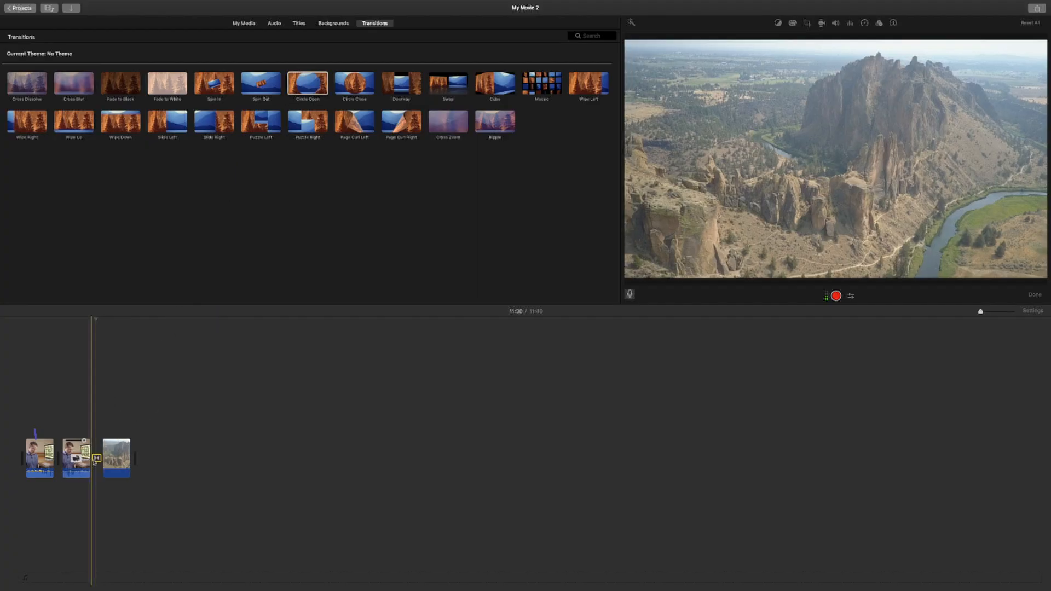
{"action": "key", "text": "space"}
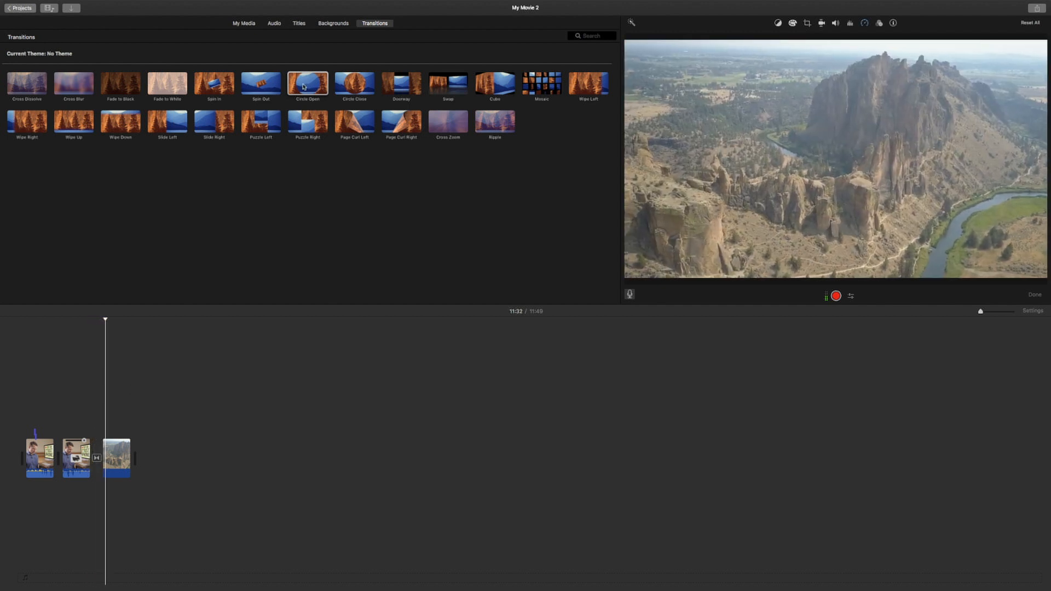
Add a Fade to Black transition between the first and second interview clips.
{"action": "left_click", "coordinate": [97, 457]}
{"action": "left_click_drag", "start_coordinate": [122, 84], "coordinate": [60, 456]}
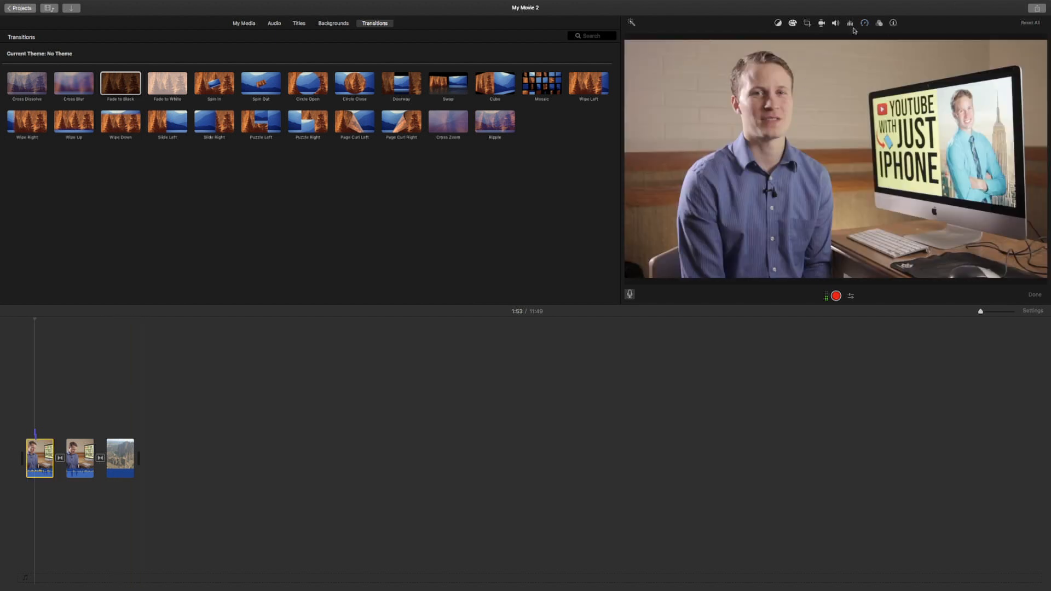
Auto-enhance the first interview clip, and apply Auto color balance to the second one.
{"action": "left_click", "coordinate": [632, 24]}
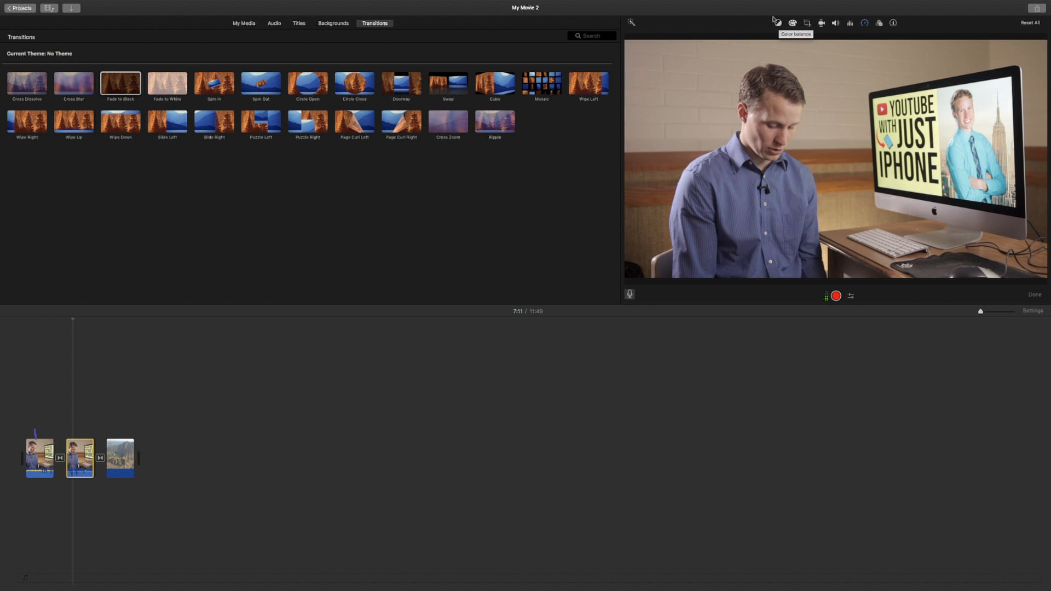
{"action": "left_click", "coordinate": [778, 23]}
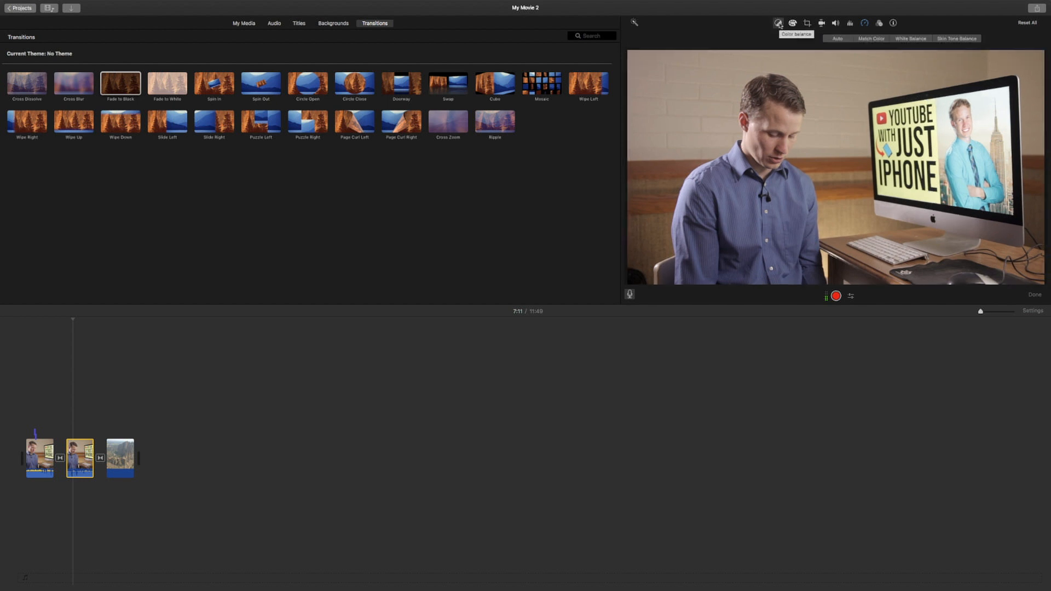
{"action": "left_click", "coordinate": [836, 39]}
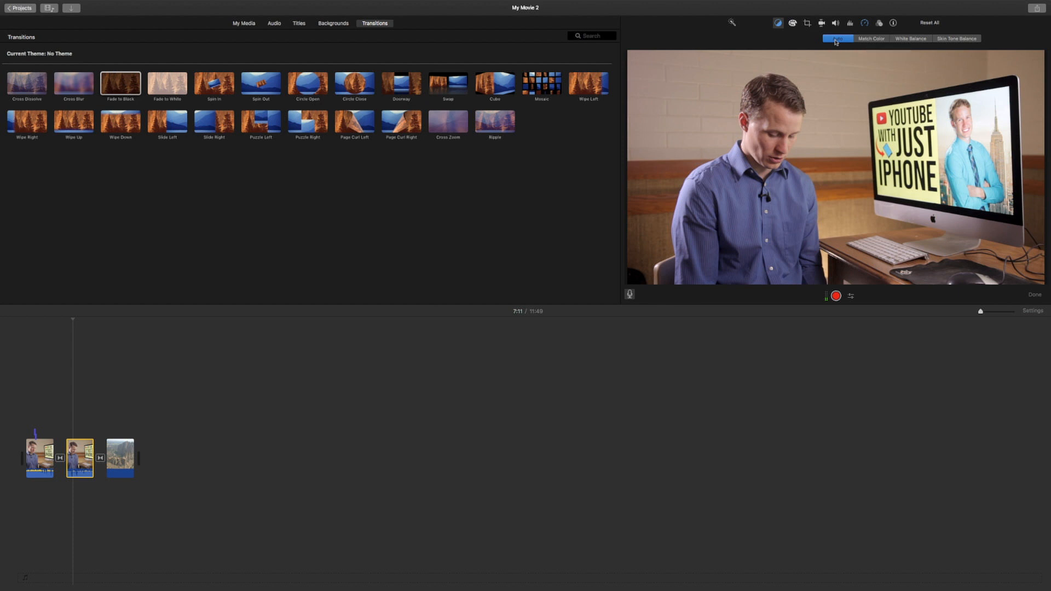
Match the second interview clip's color to a frame of the landscape clip, comparing it on and off before applying, and preview it.
{"action": "left_click", "coordinate": [878, 41]}
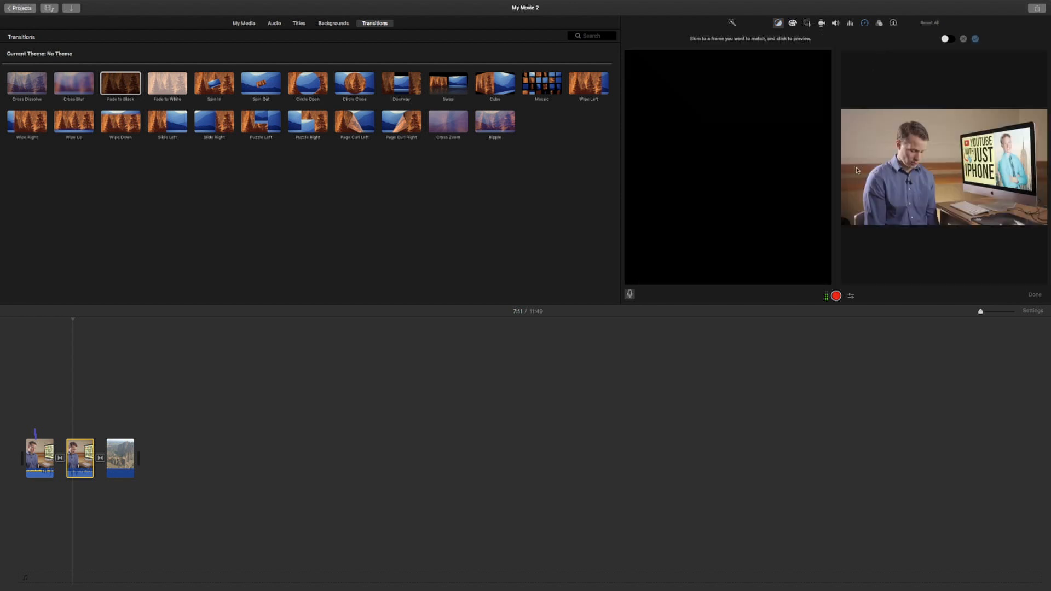
{"action": "left_click", "coordinate": [122, 450]}
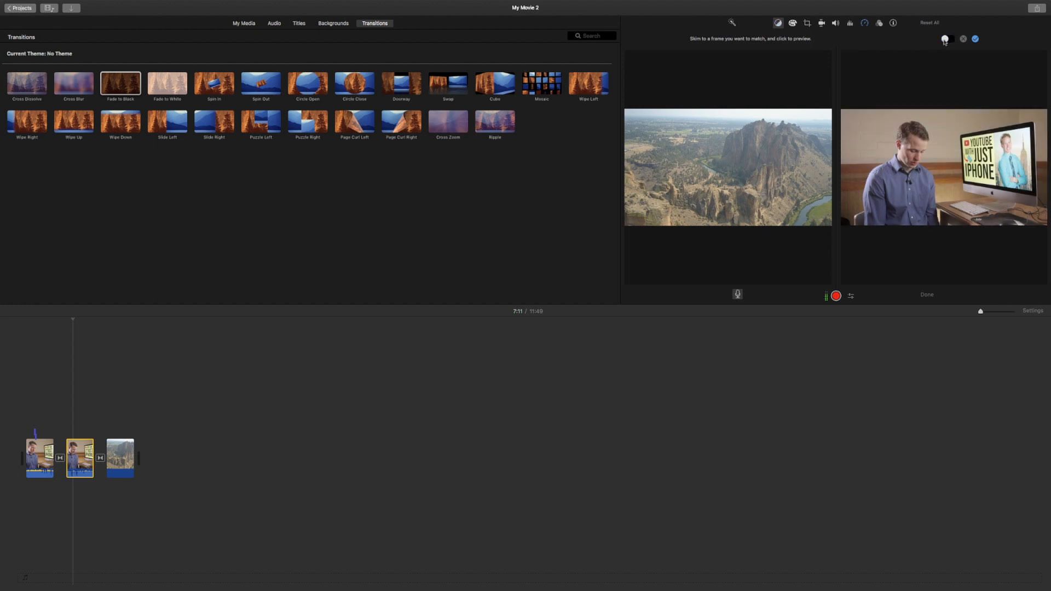
{"action": "left_click", "coordinate": [952, 39]}
{"action": "left_click", "coordinate": [953, 41]}
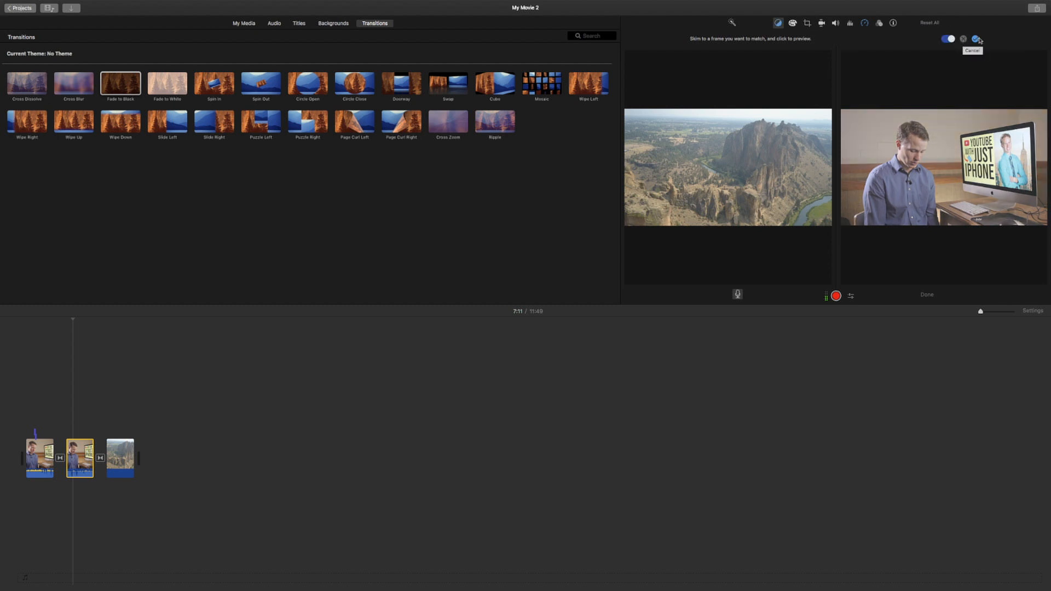
{"action": "left_click", "coordinate": [976, 40]}
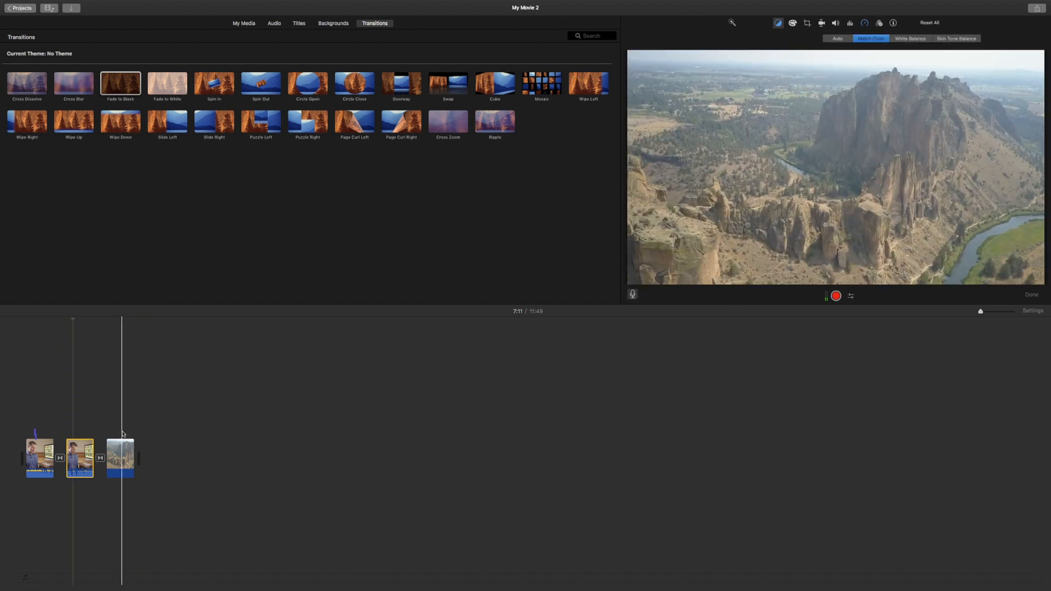
{"action": "left_click", "coordinate": [86, 444]}
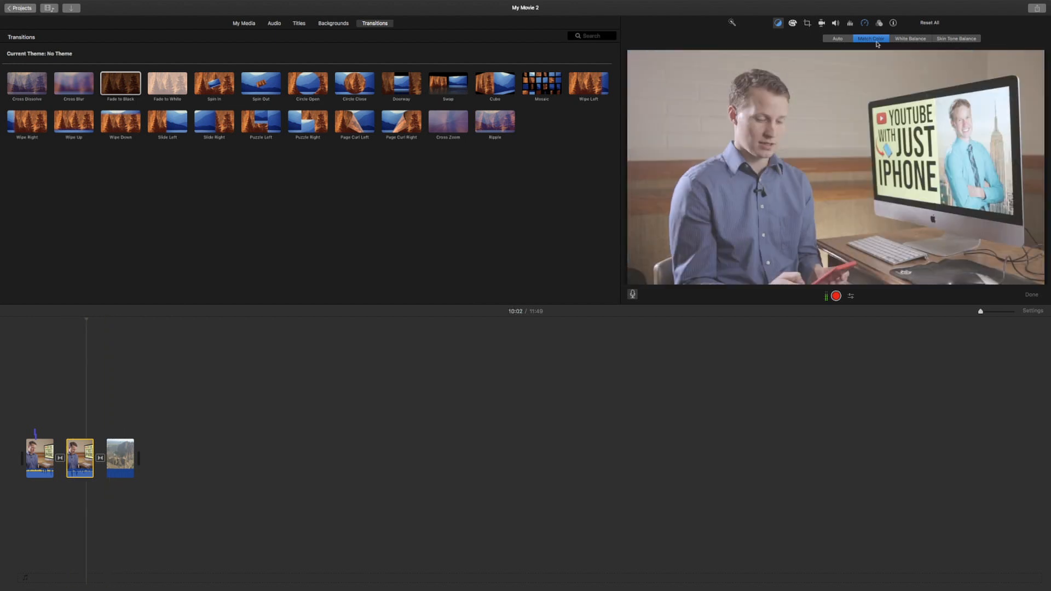
Try White Balance on the second interview clip with two different sampled colors, and cancel it.
{"action": "left_click", "coordinate": [908, 39]}
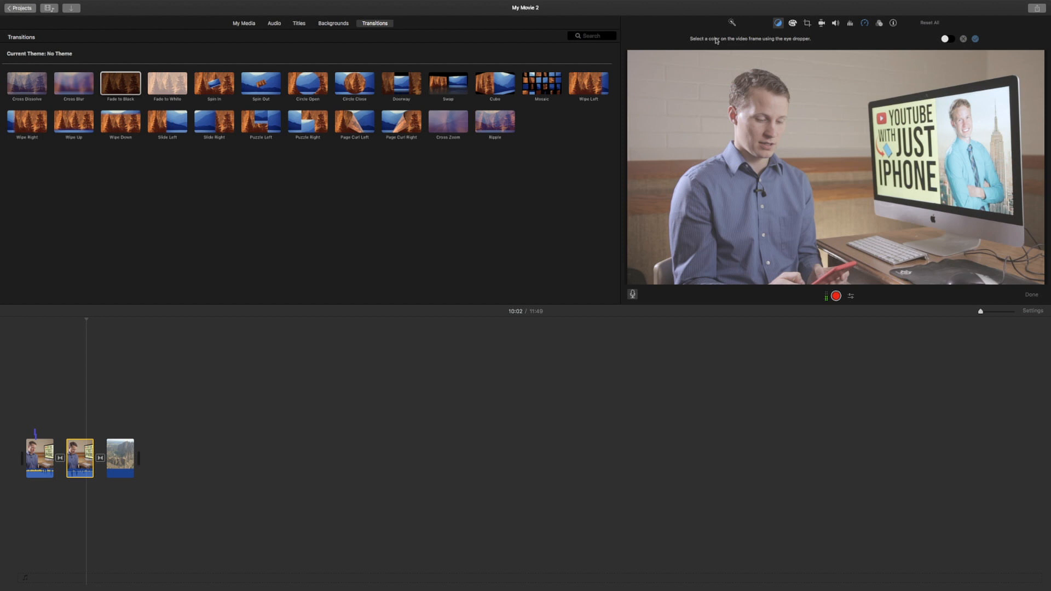
{"action": "left_click", "coordinate": [768, 146]}
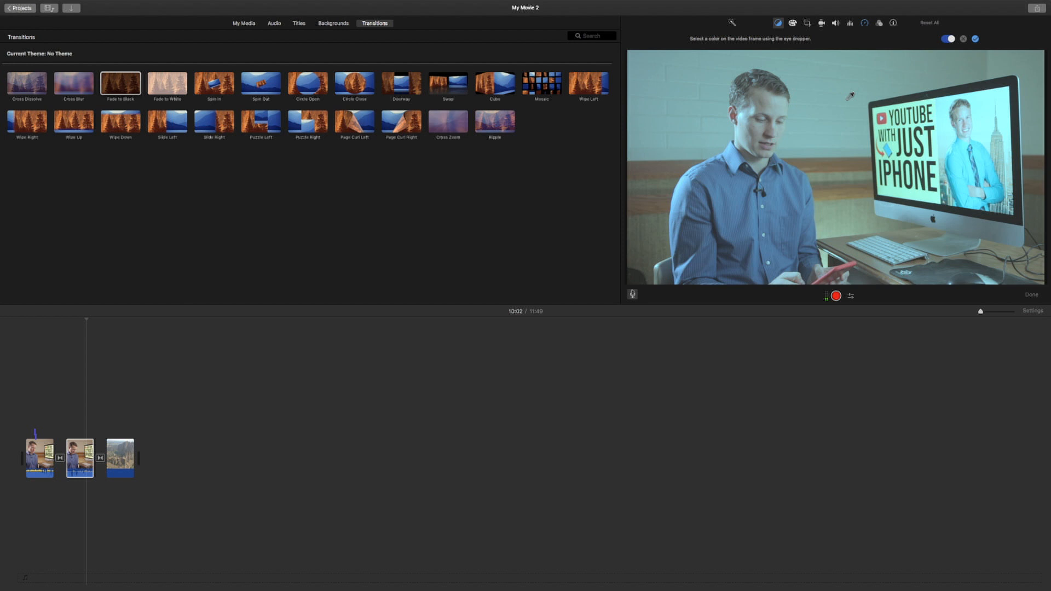
{"action": "left_click", "coordinate": [945, 39]}
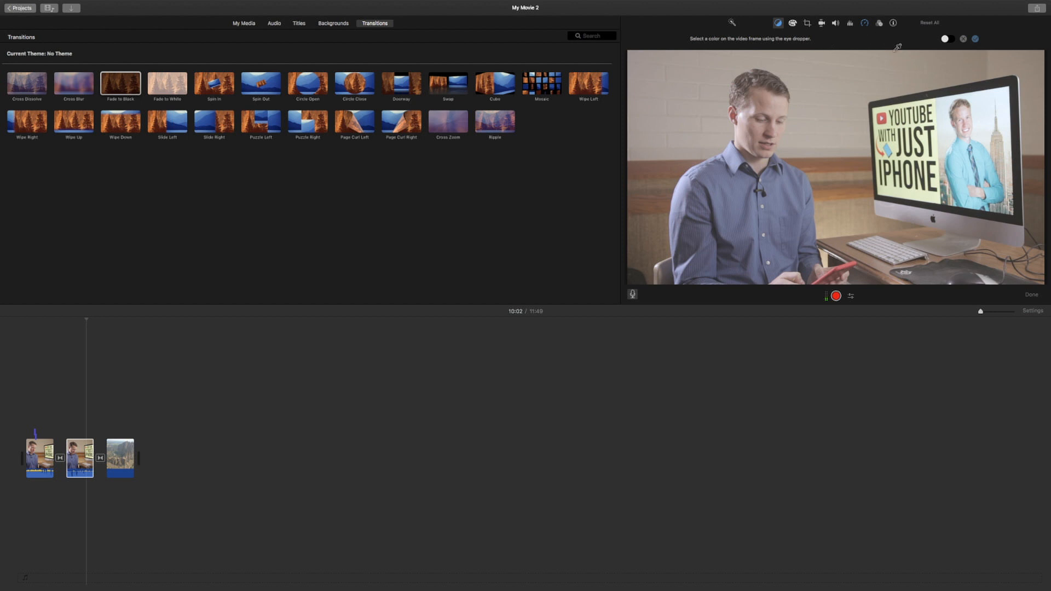
{"action": "left_click", "coordinate": [757, 105]}
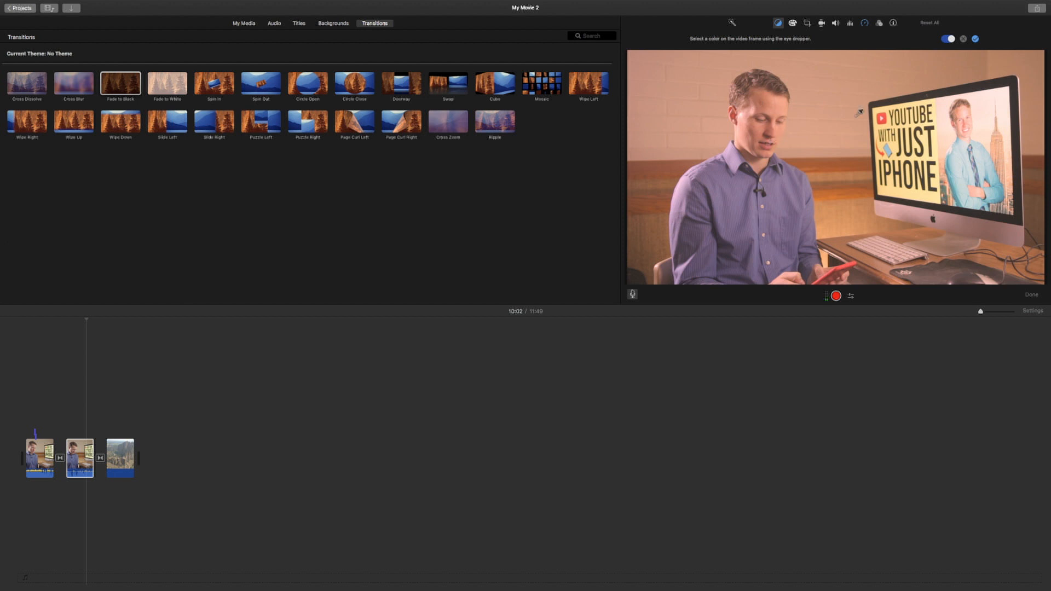
{"action": "left_click", "coordinate": [963, 38]}
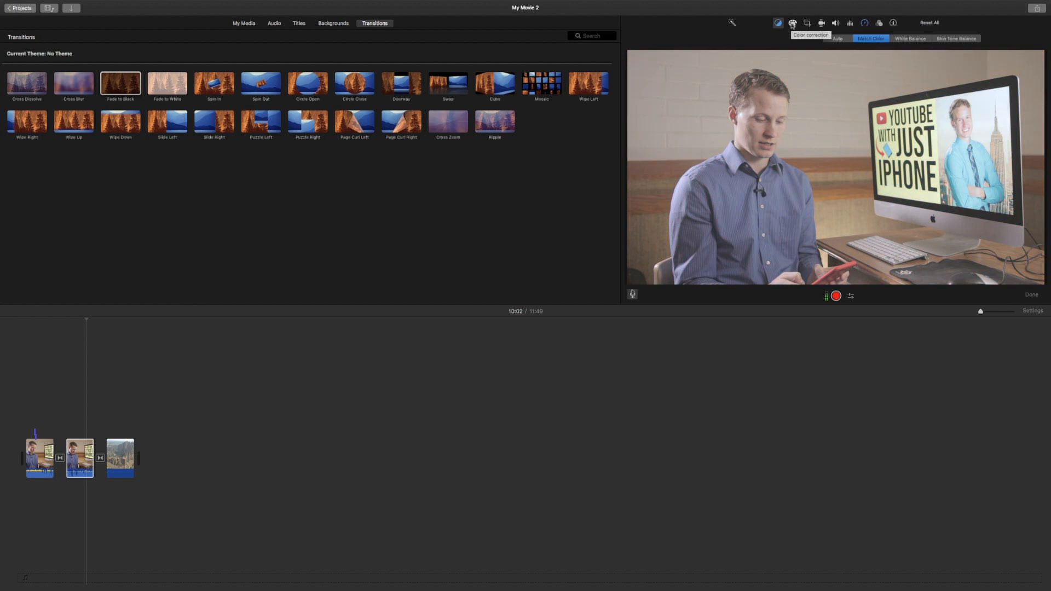
Color-correct the second interview clip with darker shadows, brighter highlights and slightly adjusted contrast.
{"action": "left_click", "coordinate": [792, 24]}
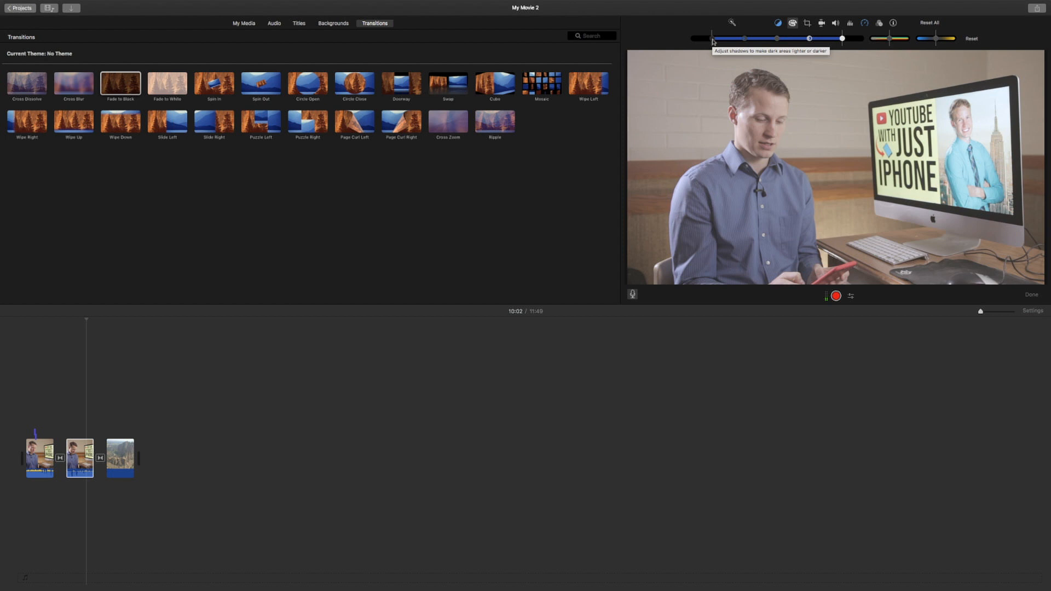
{"action": "mouse_move", "coordinate": [713, 41]}
{"action": "left_mouse_down"}
{"action": "mouse_move", "coordinate": [741, 38]}
{"action": "mouse_move", "coordinate": [699, 42]}
{"action": "left_mouse_up"}
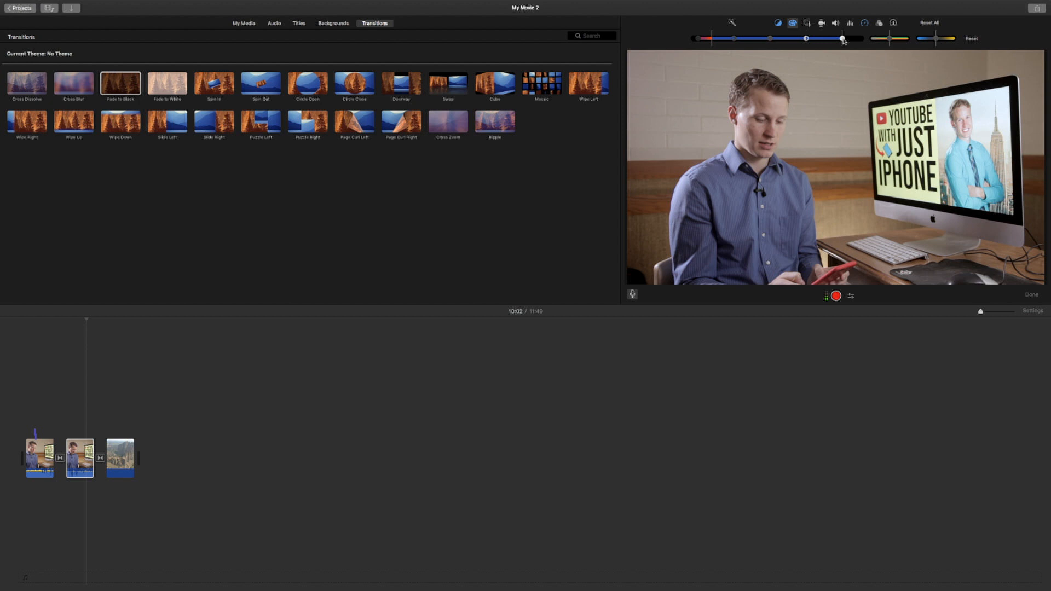
{"action": "mouse_move", "coordinate": [843, 41]}
{"action": "left_mouse_down"}
{"action": "mouse_move", "coordinate": [859, 38]}
{"action": "mouse_move", "coordinate": [839, 39]}
{"action": "mouse_move", "coordinate": [849, 38]}
{"action": "left_mouse_up"}
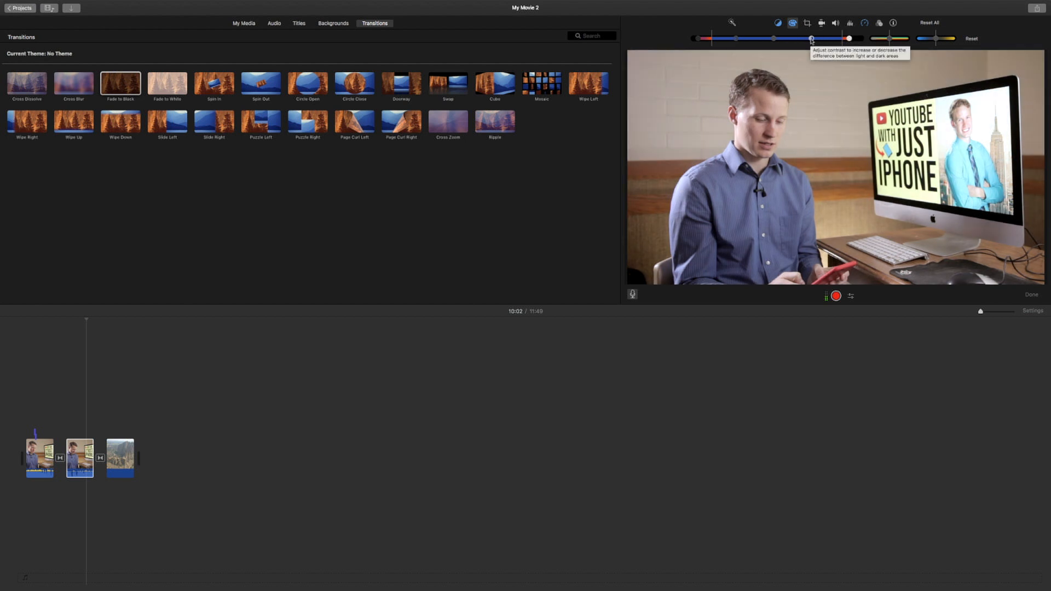
{"action": "mouse_move", "coordinate": [811, 39]}
{"action": "left_mouse_down"}
{"action": "mouse_move", "coordinate": [824, 38]}
{"action": "mouse_move", "coordinate": [812, 38]}
{"action": "left_mouse_up"}
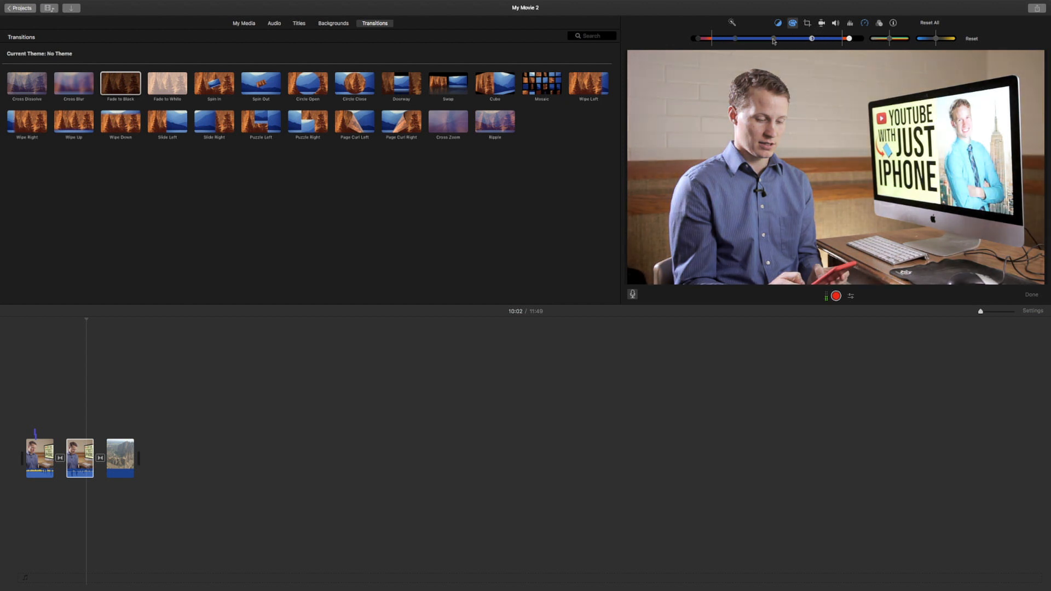
{"action": "mouse_move", "coordinate": [773, 39]}
{"action": "left_mouse_down"}
{"action": "mouse_move", "coordinate": [797, 39]}
{"action": "mouse_move", "coordinate": [771, 39]}
{"action": "left_mouse_up"}
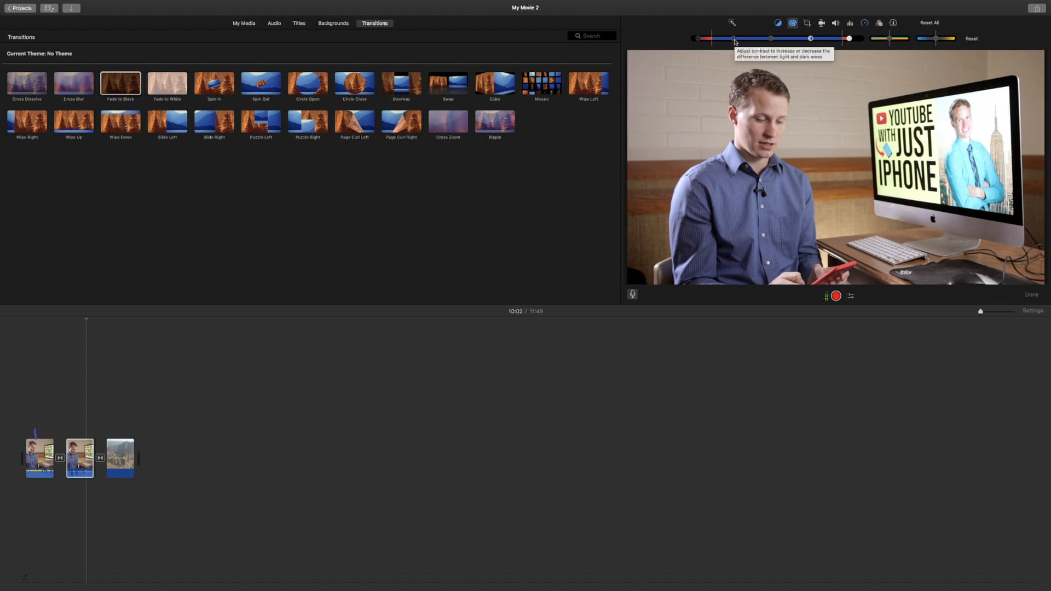
{"action": "mouse_move", "coordinate": [735, 39]}
{"action": "left_mouse_down"}
{"action": "mouse_move", "coordinate": [745, 39]}
{"action": "mouse_move", "coordinate": [733, 38]}
{"action": "left_mouse_up"}
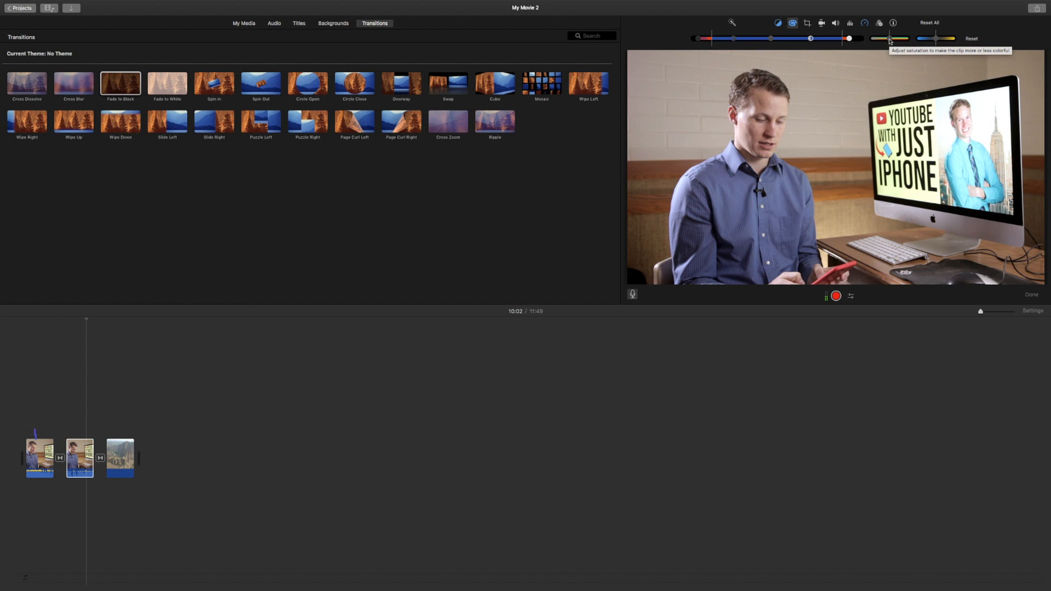
Try stronger saturation and a warmer temperature on the second interview clip, and reset all its adjustments.
{"action": "left_click_drag", "start_coordinate": [890, 39], "coordinate": [911, 39]}
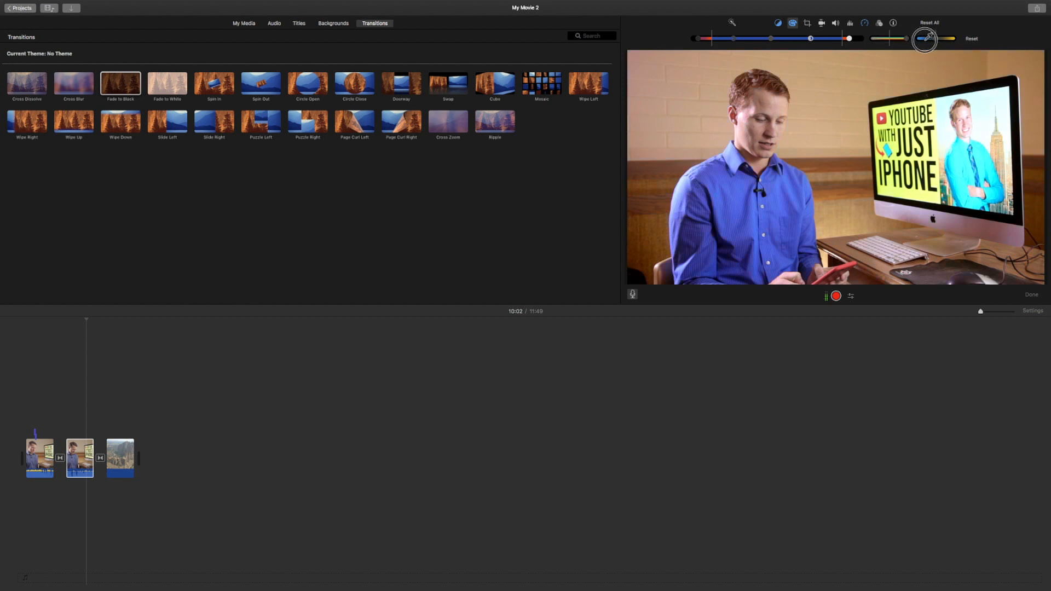
{"action": "mouse_move", "coordinate": [898, 40]}
{"action": "left_mouse_down"}
{"action": "mouse_move", "coordinate": [853, 41]}
{"action": "mouse_move", "coordinate": [896, 38]}
{"action": "left_mouse_up"}
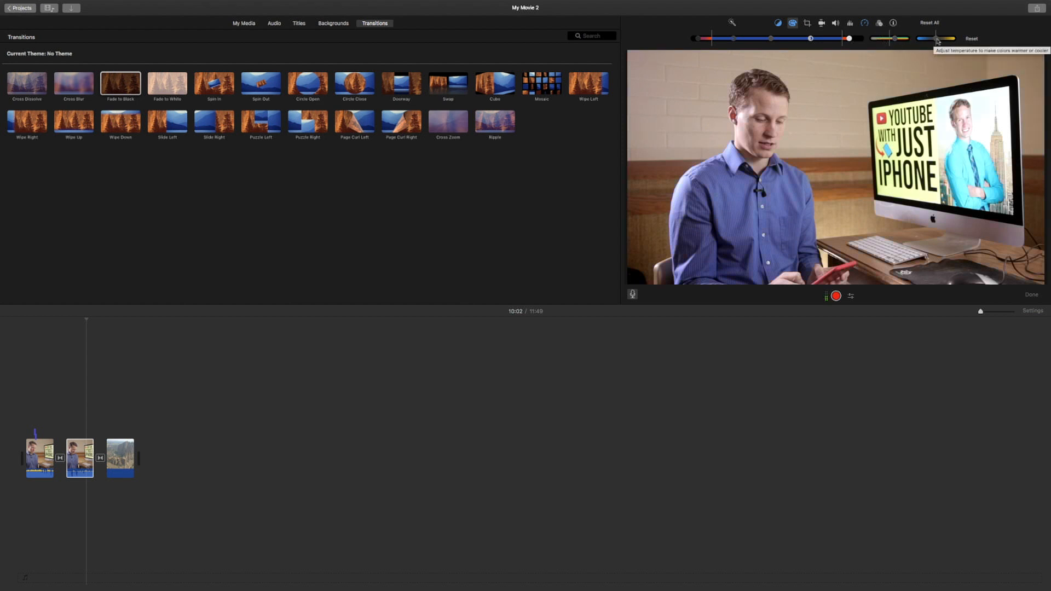
{"action": "left_click_drag", "start_coordinate": [937, 41], "coordinate": [953, 39]}
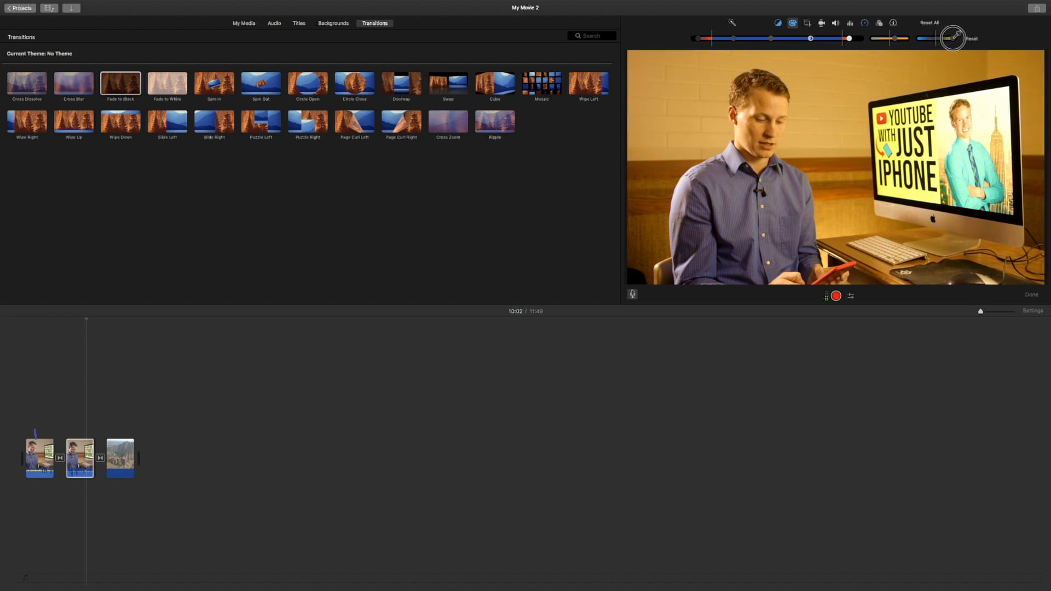
{"action": "mouse_move", "coordinate": [953, 37]}
{"action": "left_mouse_down"}
{"action": "mouse_move", "coordinate": [915, 38]}
{"action": "mouse_move", "coordinate": [935, 38]}
{"action": "left_mouse_up"}
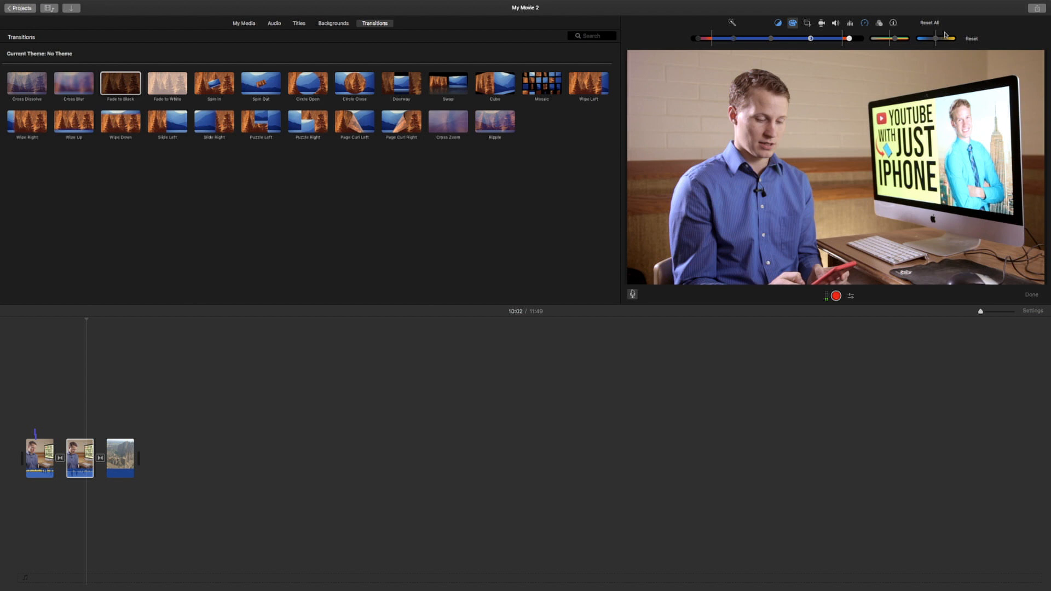
{"action": "left_click", "coordinate": [972, 37]}
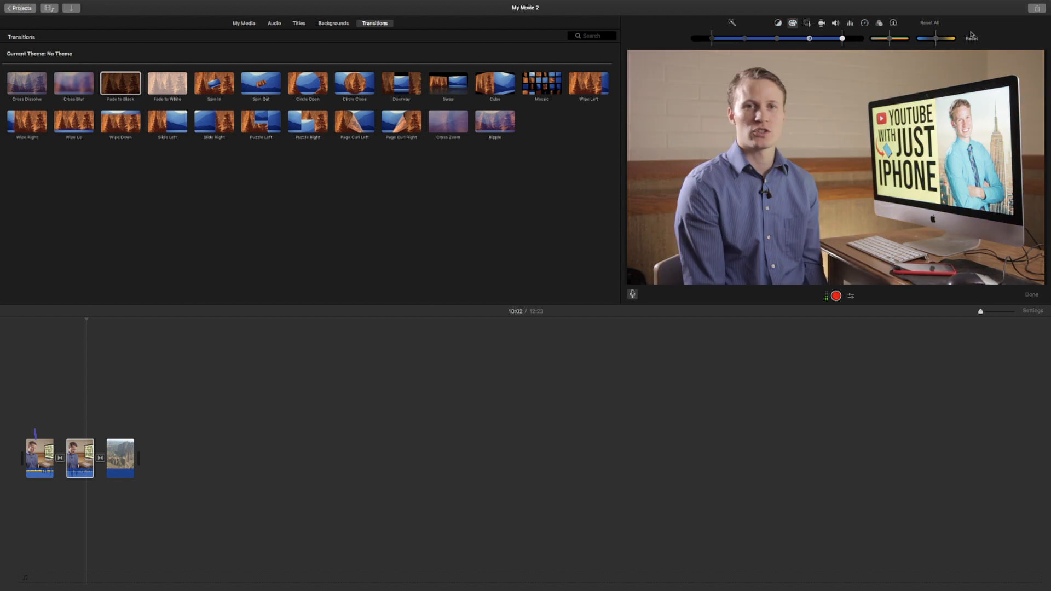
Crop the second interview clip to fill, framing the speaker's head and upper body, and apply it.
{"action": "left_click", "coordinate": [807, 23]}
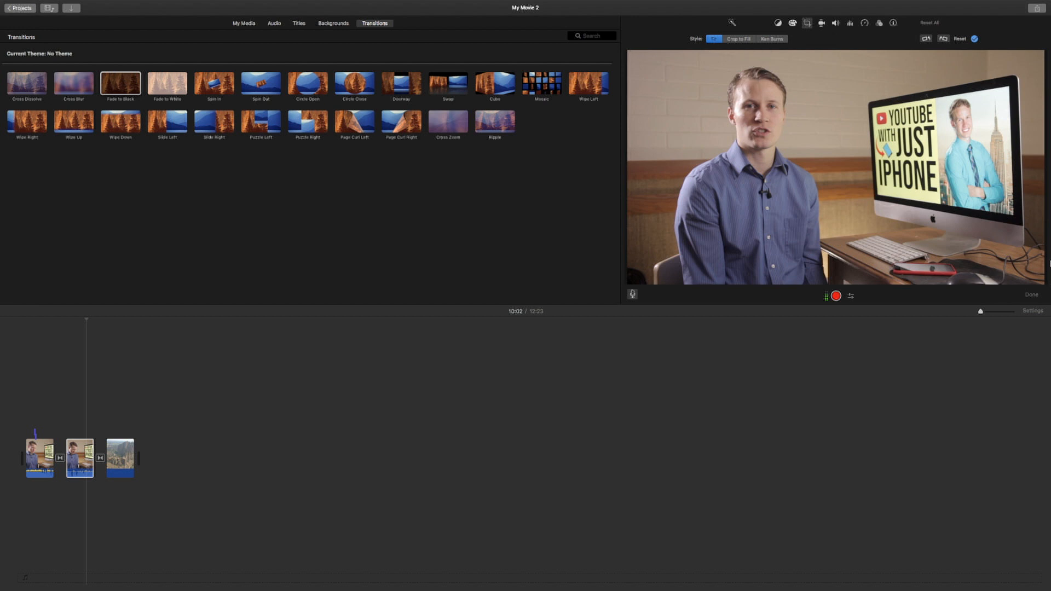
{"action": "left_click", "coordinate": [738, 40]}
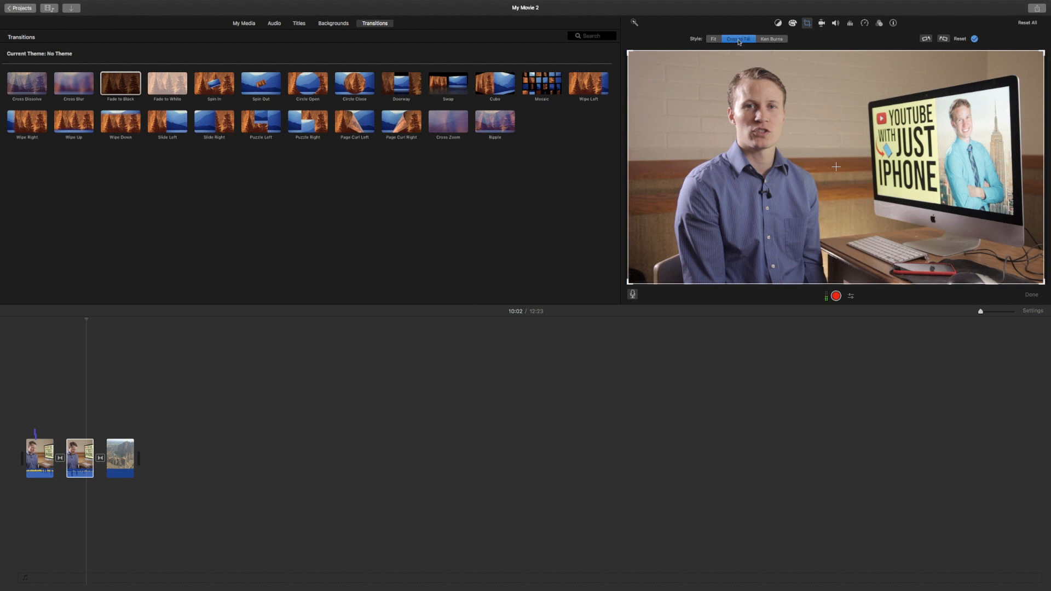
{"action": "left_click_drag", "start_coordinate": [628, 51], "coordinate": [750, 118]}
{"action": "left_click_drag", "start_coordinate": [877, 195], "coordinate": [763, 137]}
{"action": "left_click_drag", "start_coordinate": [924, 217], "coordinate": [886, 198]}
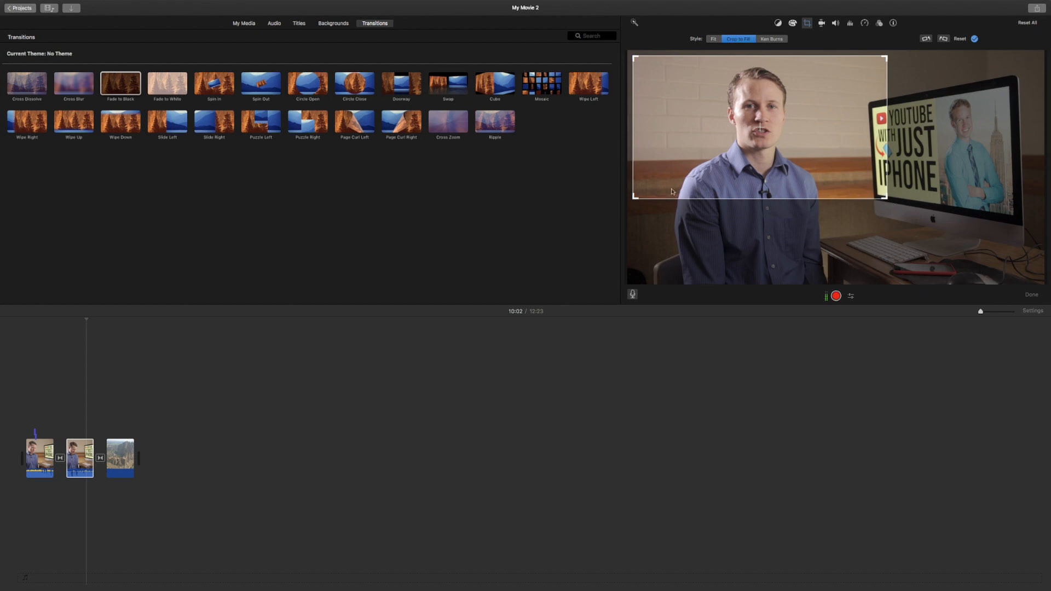
{"action": "left_click", "coordinate": [974, 38]}
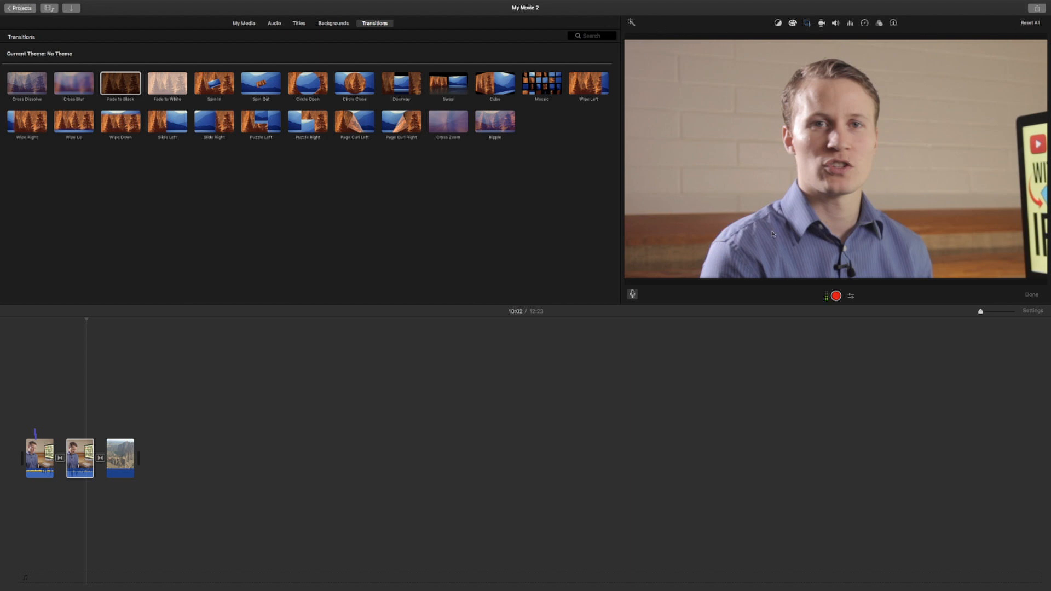
Switch the second interview clip's crop style to Ken Burns and apply it with the default frames.
{"action": "left_click", "coordinate": [806, 23]}
{"action": "left_click", "coordinate": [769, 39]}
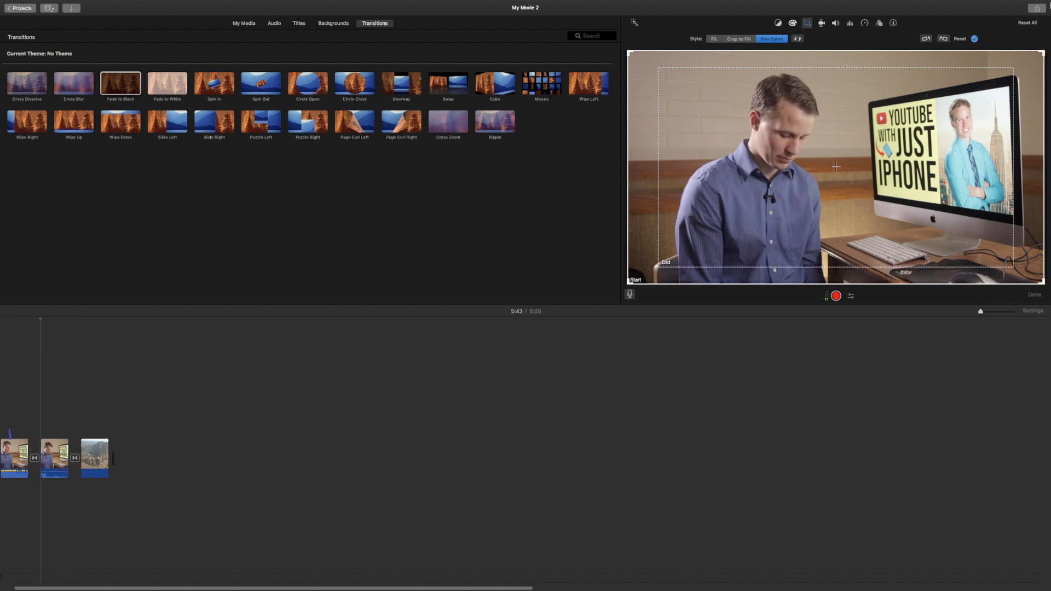
{"action": "left_click", "coordinate": [976, 39]}
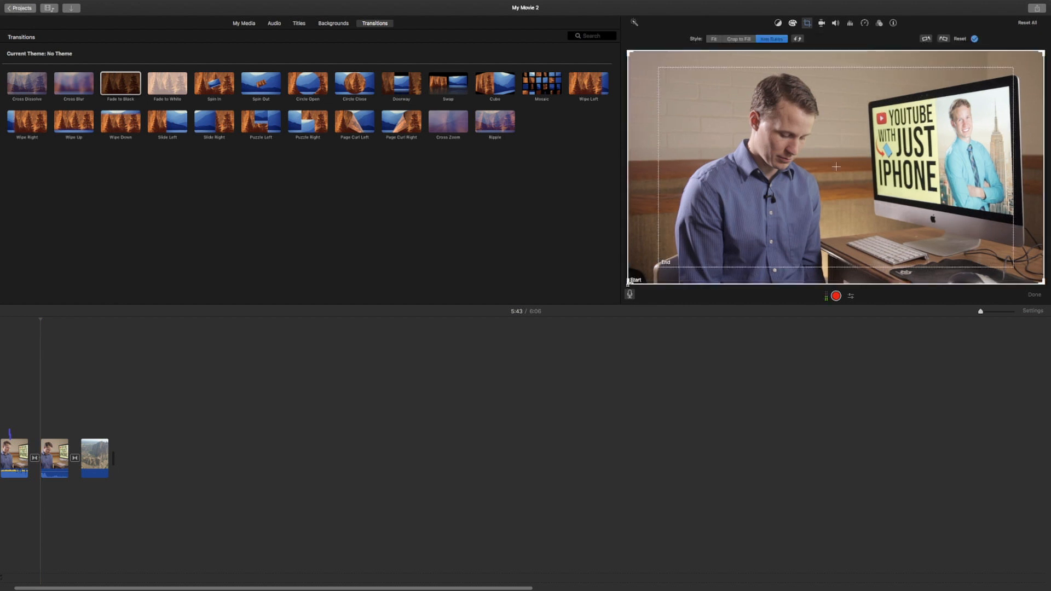
Shrink the Ken Burns Start frame and position it around the speaker's head and upper body.
{"action": "left_click_drag", "start_coordinate": [631, 279], "coordinate": [780, 196]}
{"action": "left_click_drag", "start_coordinate": [898, 148], "coordinate": [829, 178]}
{"action": "left_click_drag", "start_coordinate": [716, 226], "coordinate": [728, 216]}
{"action": "left_click_drag", "start_coordinate": [852, 169], "coordinate": [822, 160]}
Shrink and reposition the Ken Burns End frame around the speaker and monitor, and swap the Start and End areas.
{"action": "left_click", "coordinate": [663, 264]}
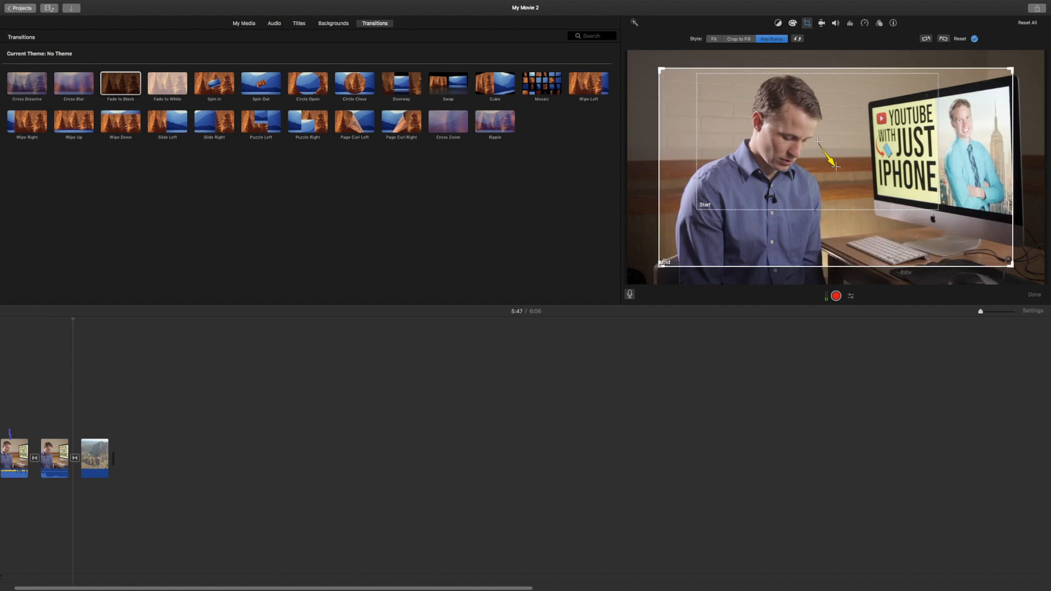
{"action": "left_click_drag", "start_coordinate": [662, 266], "coordinate": [661, 241]}
{"action": "left_click_drag", "start_coordinate": [799, 231], "coordinate": [761, 221]}
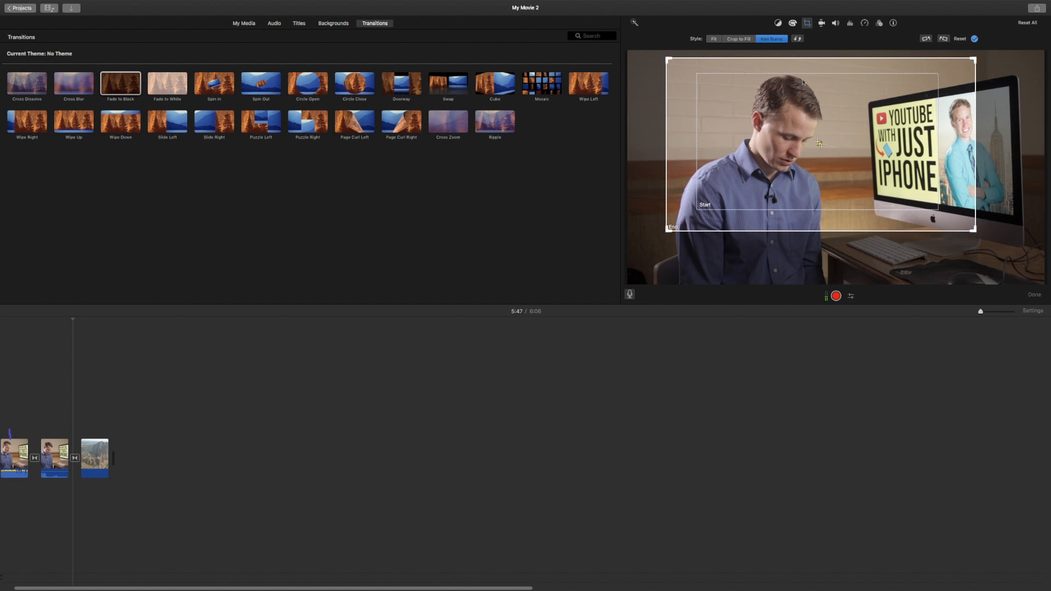
{"action": "left_click", "coordinate": [974, 39]}
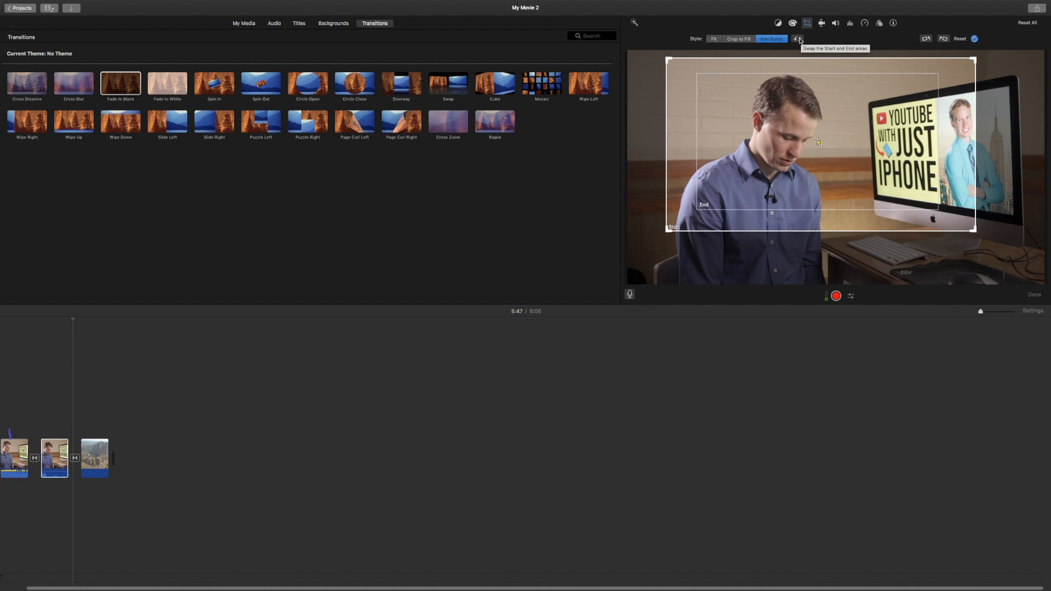
{"action": "left_click", "coordinate": [798, 39]}
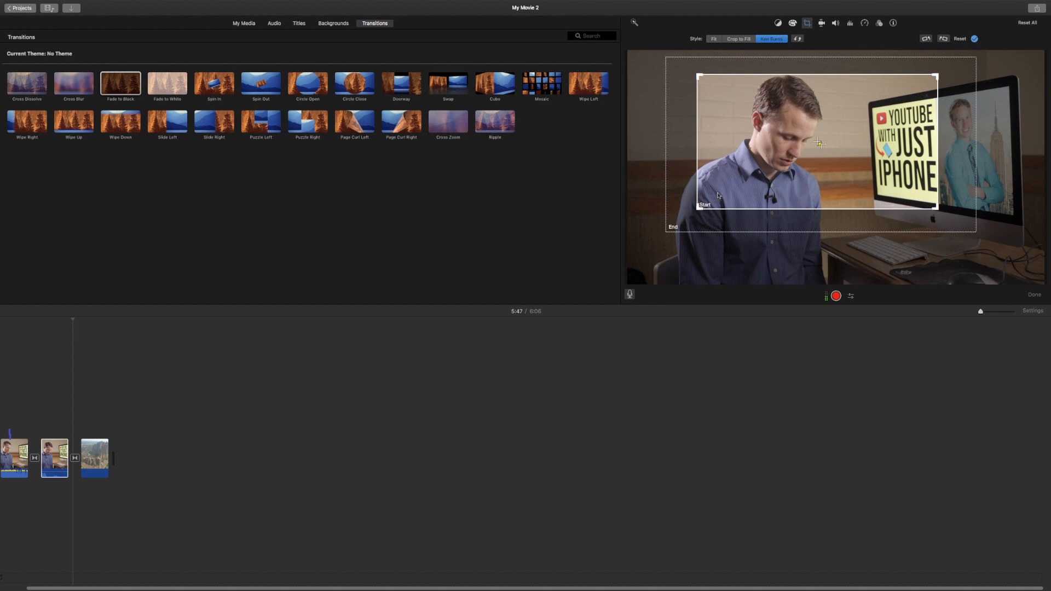
Swap and reset the second interview clip's Ken Burns framing, and rotate the clip counterclockwise through four quarter turns.
{"action": "left_click", "coordinate": [797, 39]}
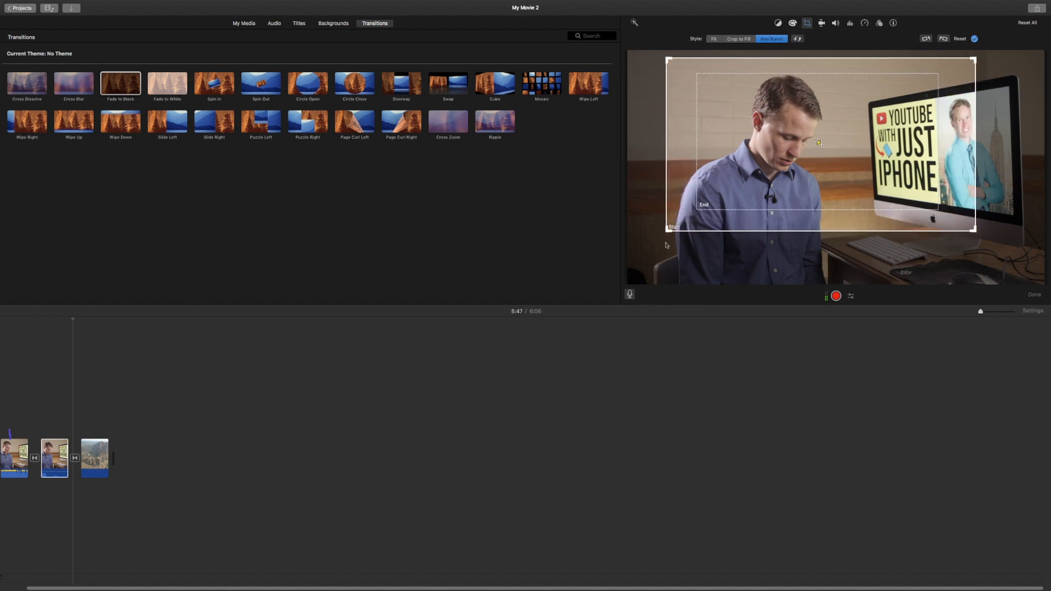
{"action": "left_click", "coordinate": [959, 39]}
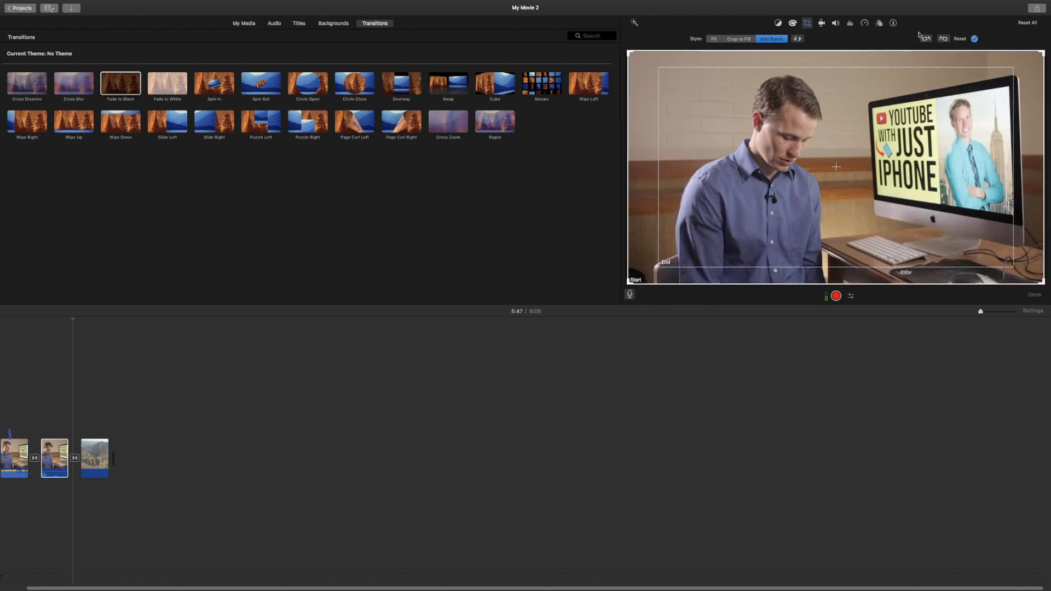
{"action": "left_click", "coordinate": [926, 39]}
{"action": "left_click", "coordinate": [926, 39]}
{"action": "left_click", "coordinate": [926, 39]}
{"action": "left_click", "coordinate": [926, 39]}
Turn on shaky video stabilization for the mountain clip and place the playhead near its start.
{"action": "left_click", "coordinate": [823, 25]}
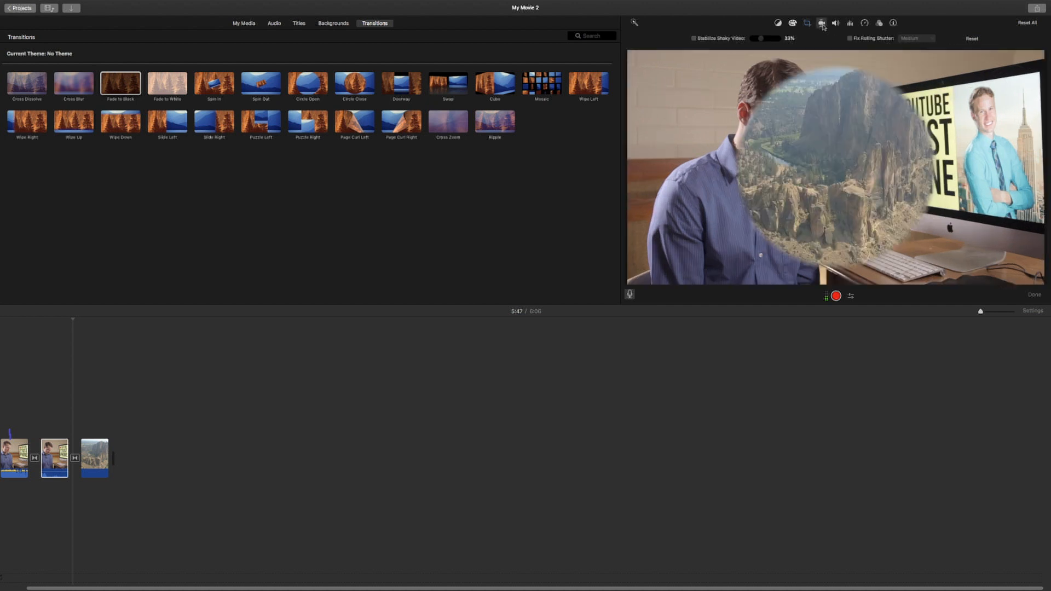
{"action": "left_click", "coordinate": [85, 452]}
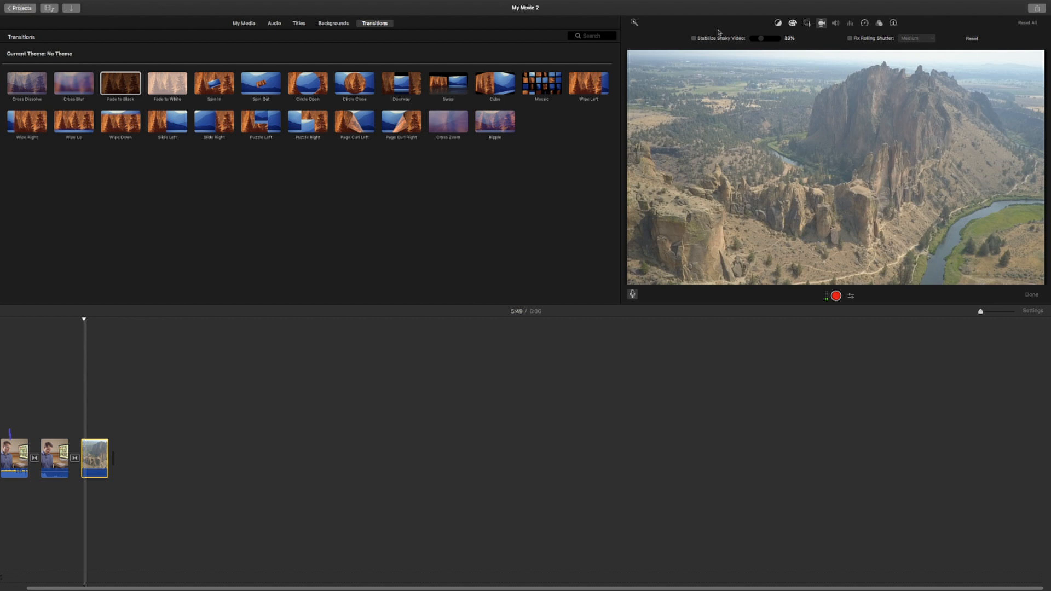
{"action": "left_click", "coordinate": [718, 31]}
{"action": "left_click", "coordinate": [693, 39]}
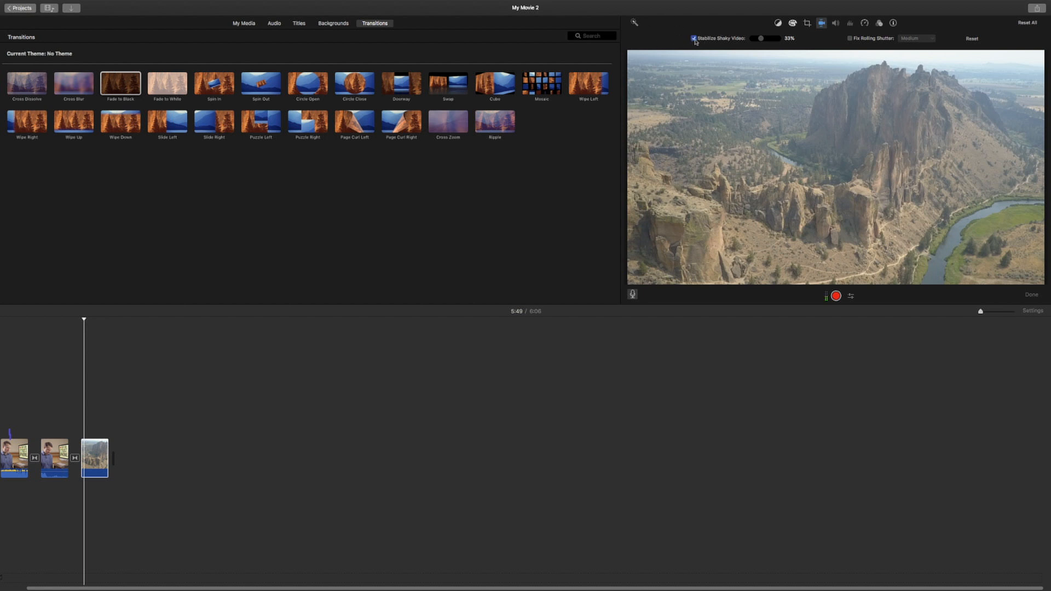
{"action": "left_click", "coordinate": [82, 434]}
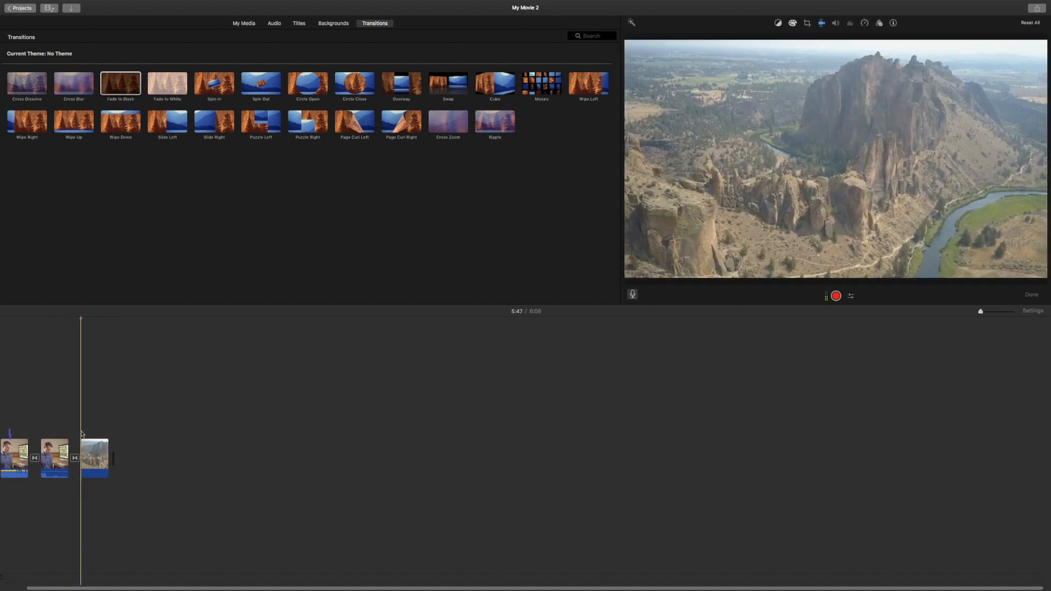
{"action": "left_click", "coordinate": [82, 440]}
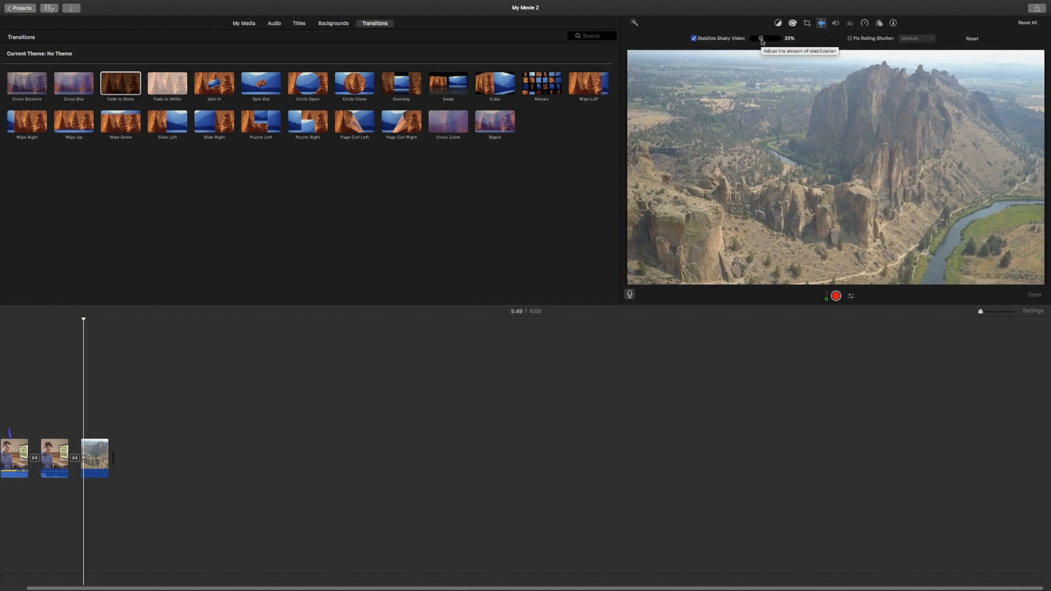
Set the mountain clip's stabilization to about 28% and enable Fix Rolling Shutter at Medium.
{"action": "left_click", "coordinate": [788, 41]}
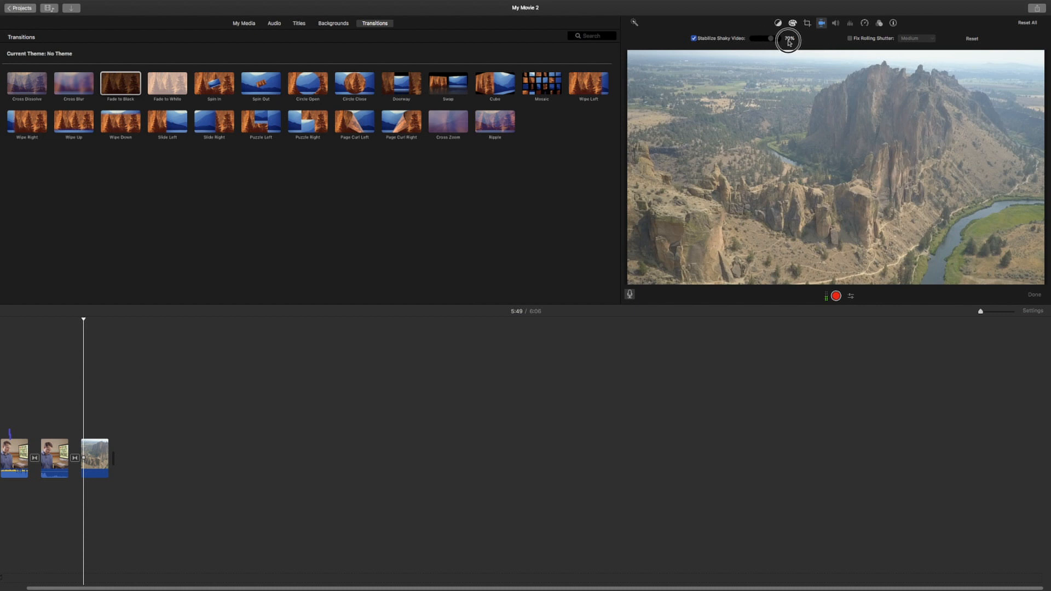
{"action": "left_click_drag", "start_coordinate": [790, 43], "coordinate": [761, 42]}
{"action": "left_click", "coordinate": [850, 39]}
{"action": "left_click", "coordinate": [918, 39]}
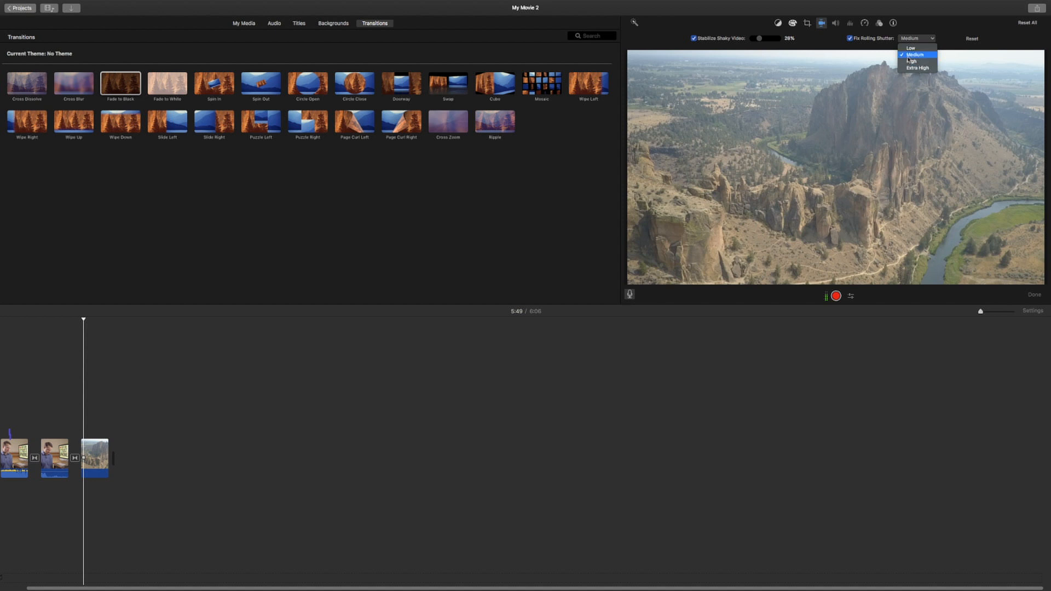
{"action": "left_click", "coordinate": [863, 51]}
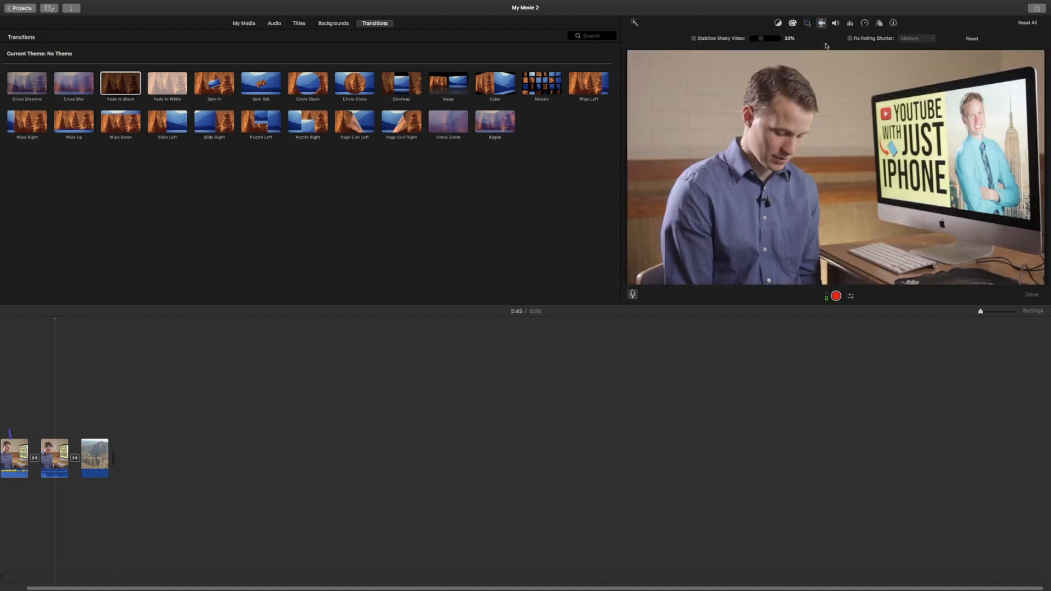
Auto-adjust the second interview clip's volume, test muting it, and turn on lowering the volume of other clips.
{"action": "left_click", "coordinate": [835, 24]}
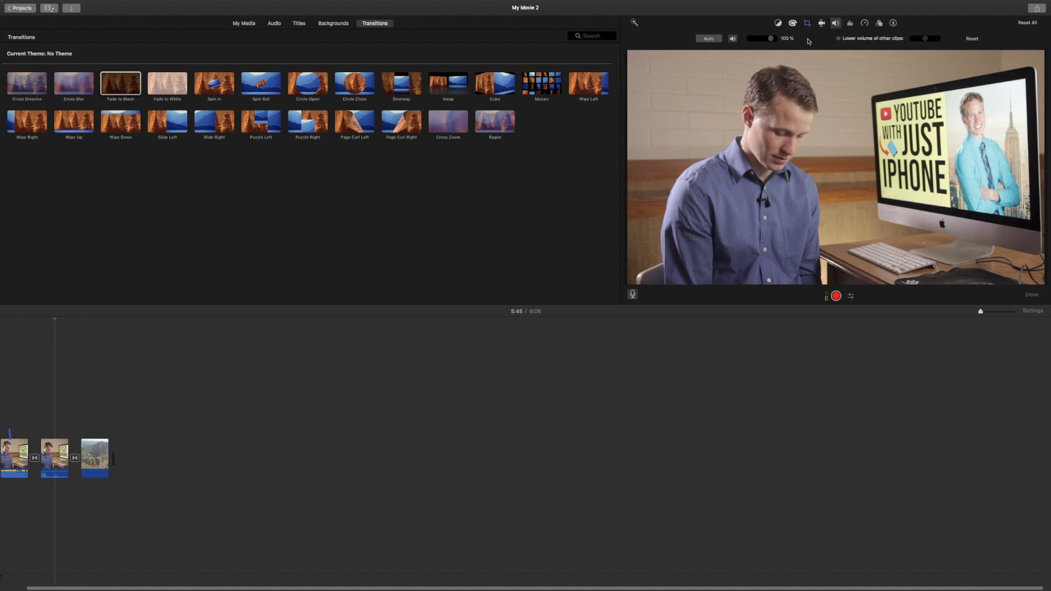
{"action": "left_click", "coordinate": [712, 39]}
{"action": "left_click", "coordinate": [733, 40]}
{"action": "left_click", "coordinate": [733, 40]}
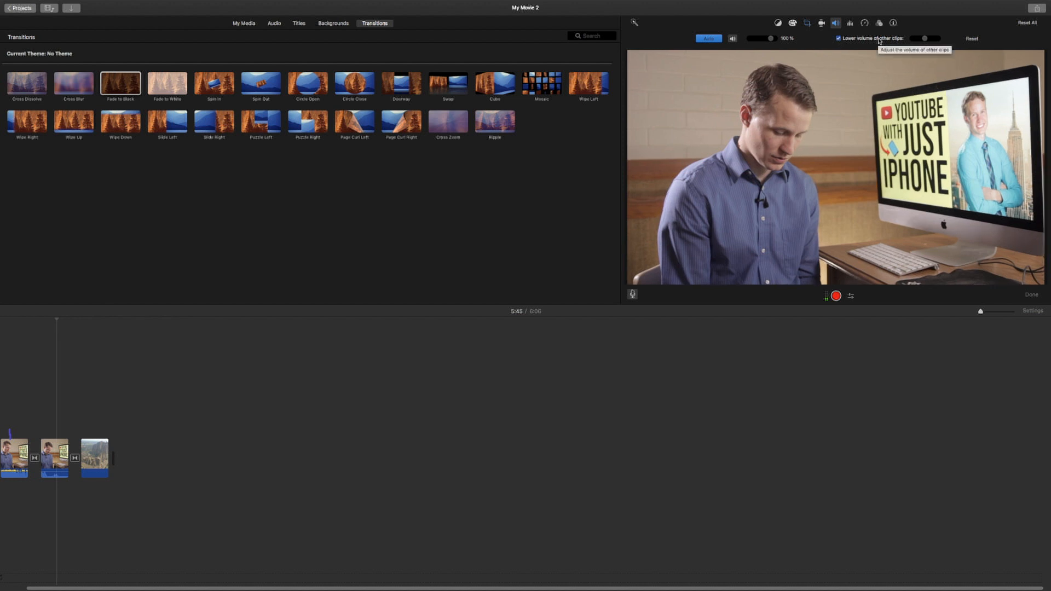
{"action": "left_click", "coordinate": [53, 458]}
{"action": "left_click", "coordinate": [838, 39]}
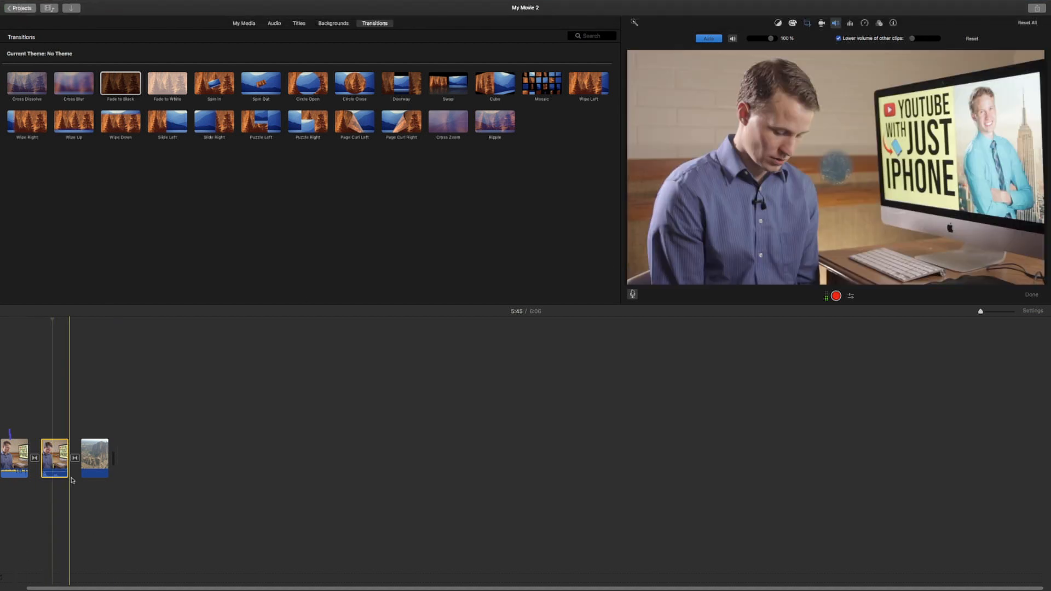
{"action": "left_click", "coordinate": [94, 460]}
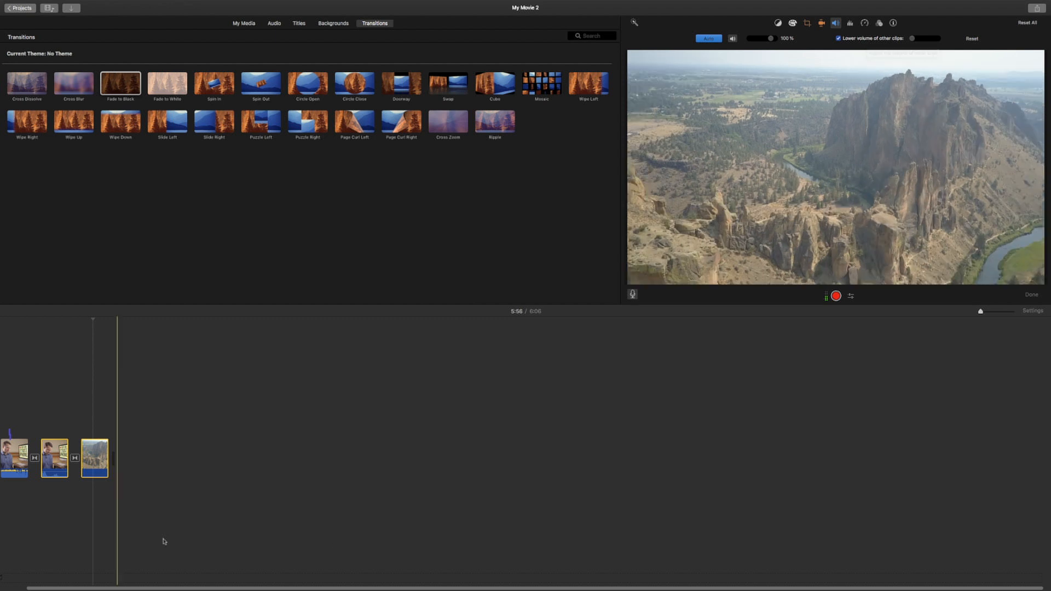
Turn on background noise reduction at 50% for the second interview clip.
{"action": "left_click", "coordinate": [44, 457]}
{"action": "left_click", "coordinate": [849, 23]}
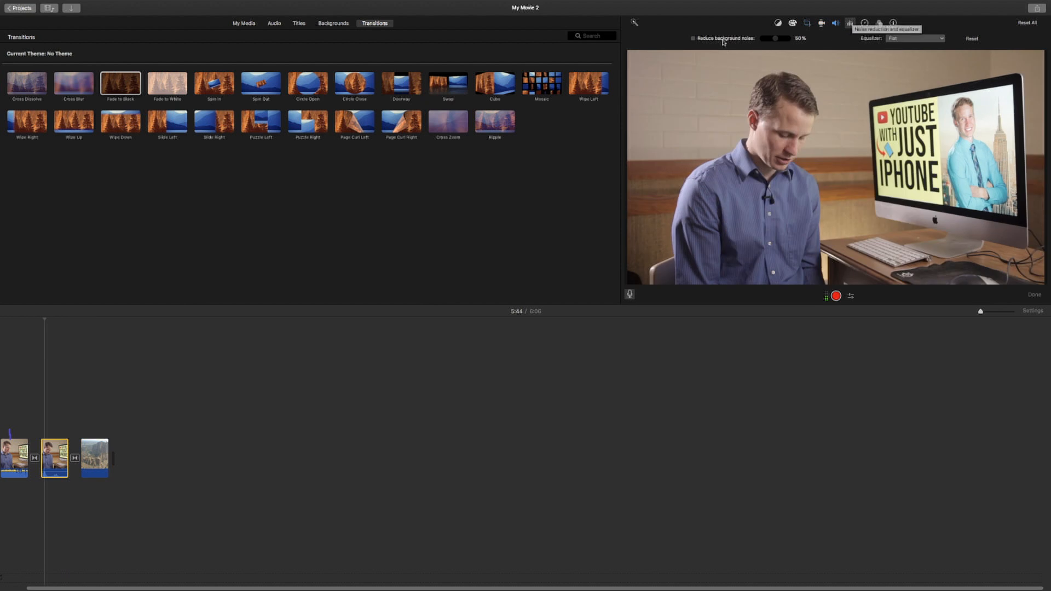
{"action": "left_click", "coordinate": [693, 39]}
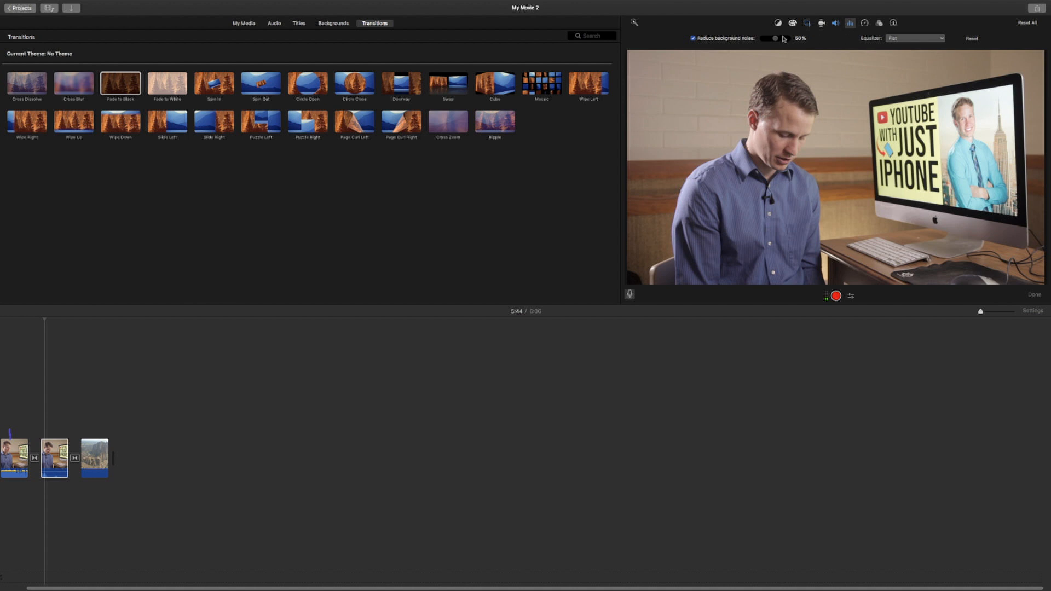
Try the Voice Enhance equalizer preset on the second interview clip and return the equalizer to Flat.
{"action": "left_click", "coordinate": [903, 39]}
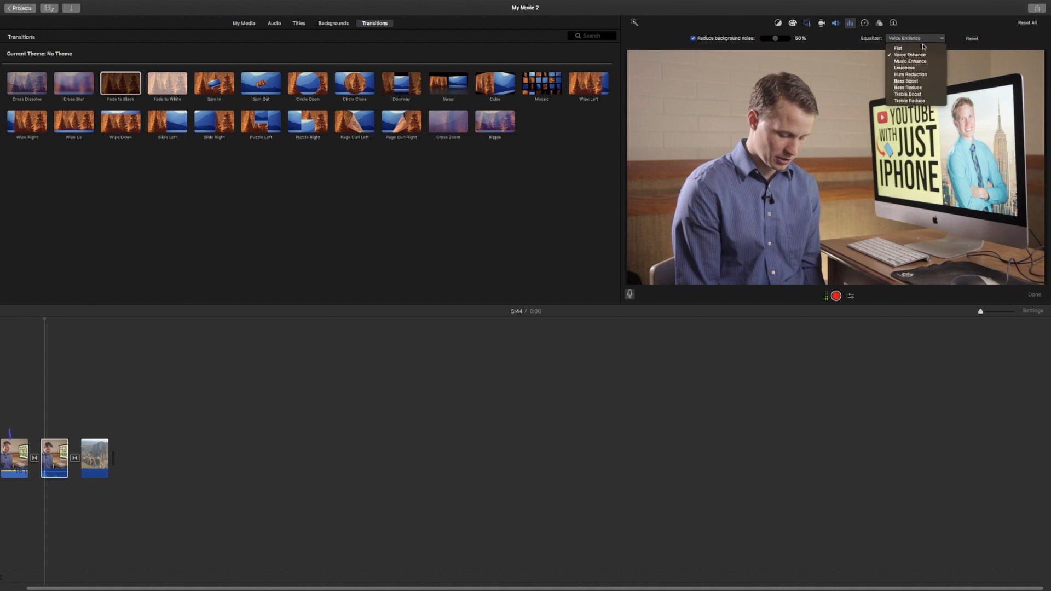
{"action": "left_click", "coordinate": [909, 49]}
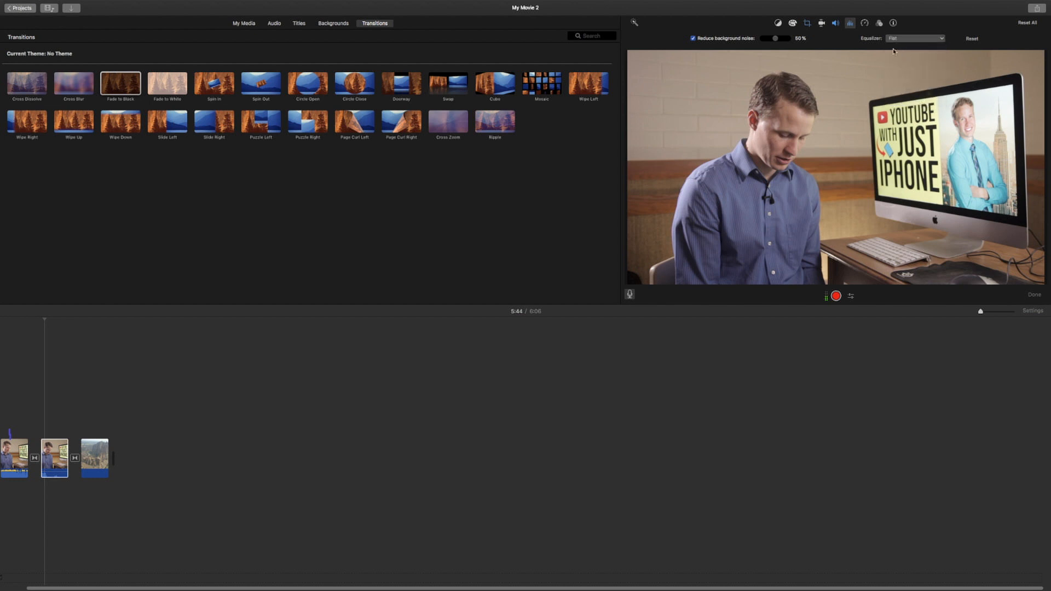
{"action": "left_click", "coordinate": [902, 40]}
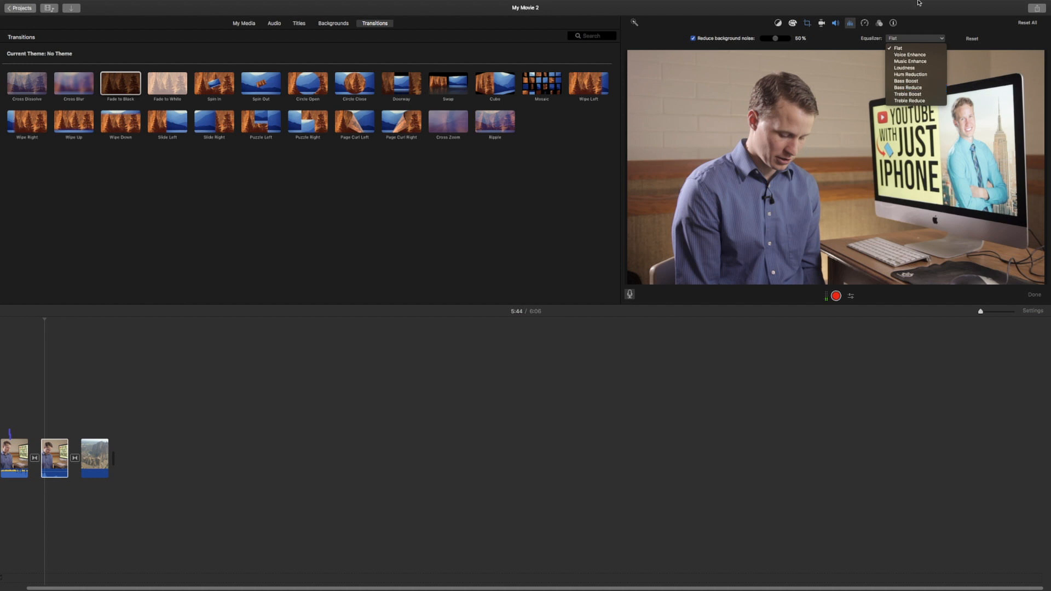
{"action": "left_click", "coordinate": [959, 27]}
Reverse the second interview clip at Normal speed with Preserve Pitch enabled, and play it back.
{"action": "left_click", "coordinate": [865, 22]}
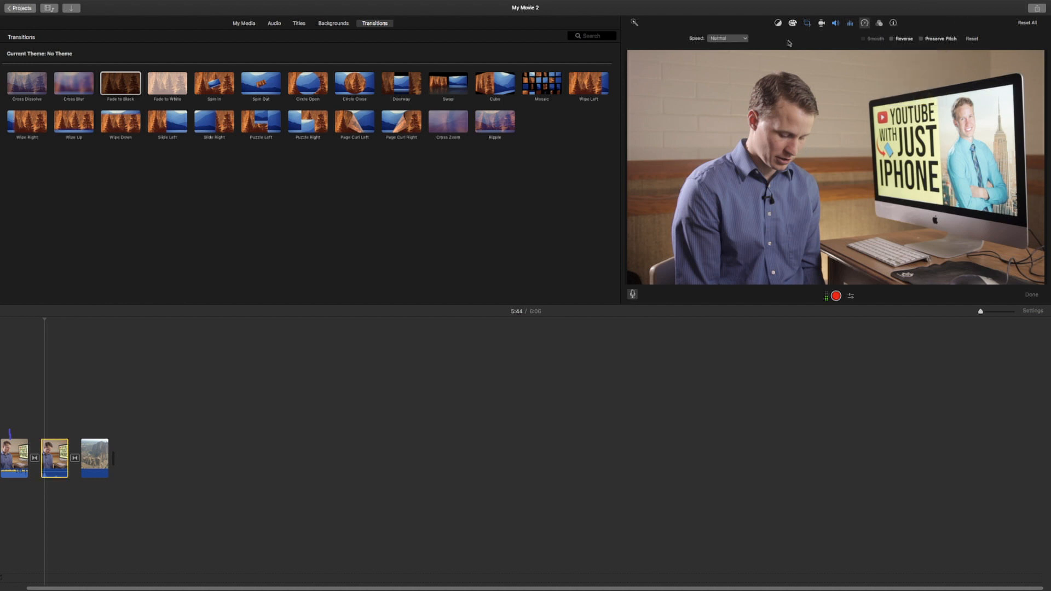
{"action": "left_click", "coordinate": [744, 39]}
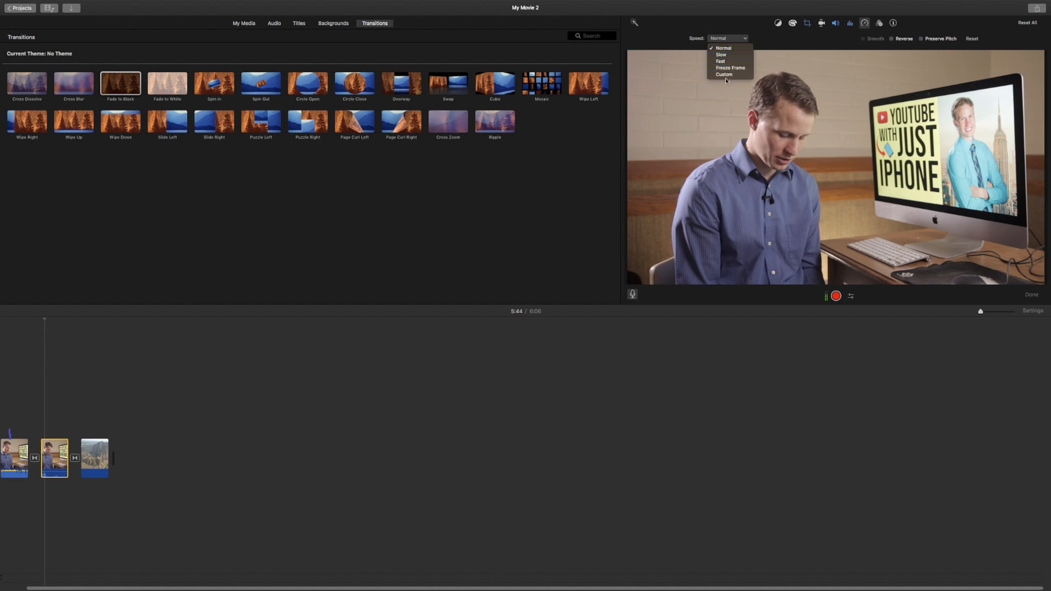
{"action": "left_click", "coordinate": [722, 48]}
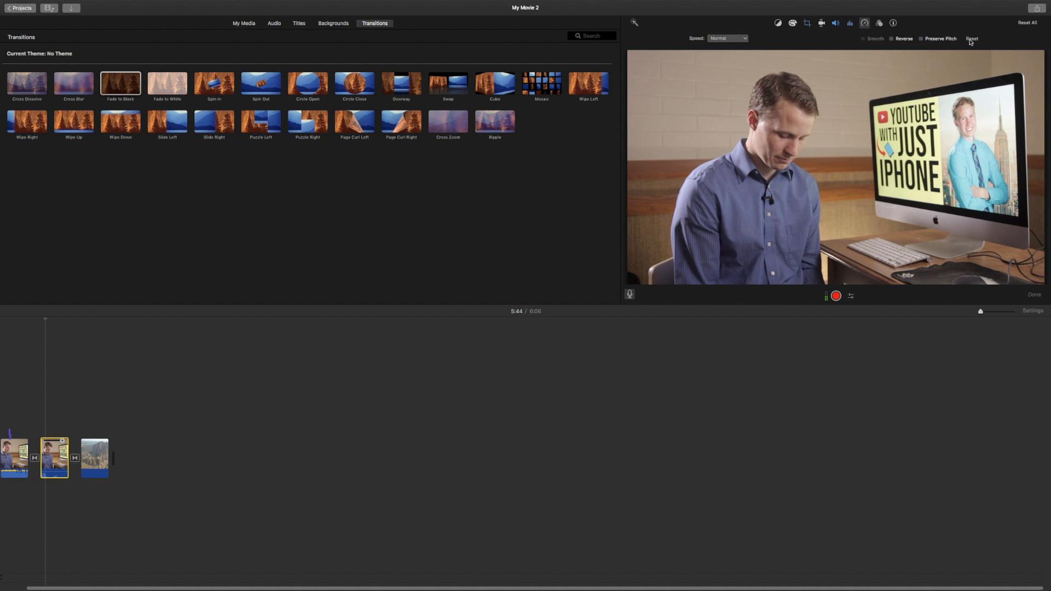
{"action": "left_click", "coordinate": [891, 38]}
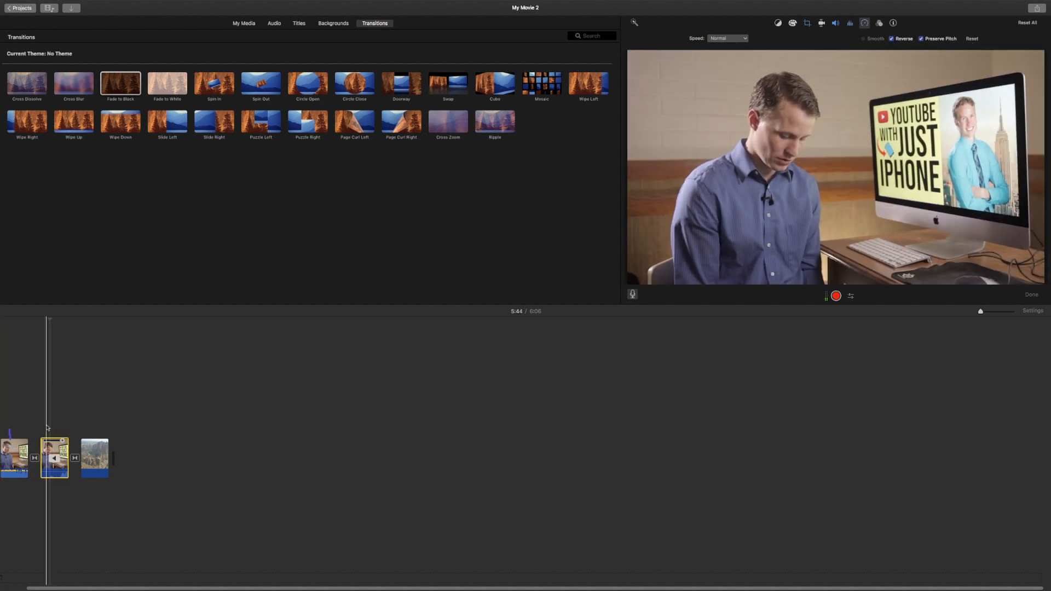
{"action": "key", "text": "space"}
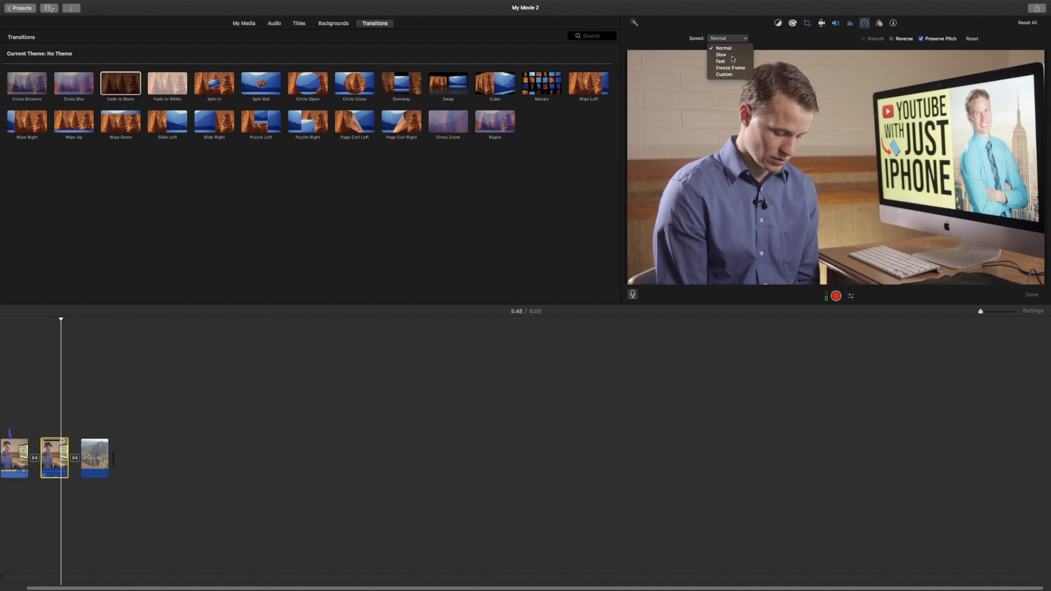
Try the Slow, Fast and Freeze Frame speed options on the second interview clip.
{"action": "left_click", "coordinate": [733, 55]}
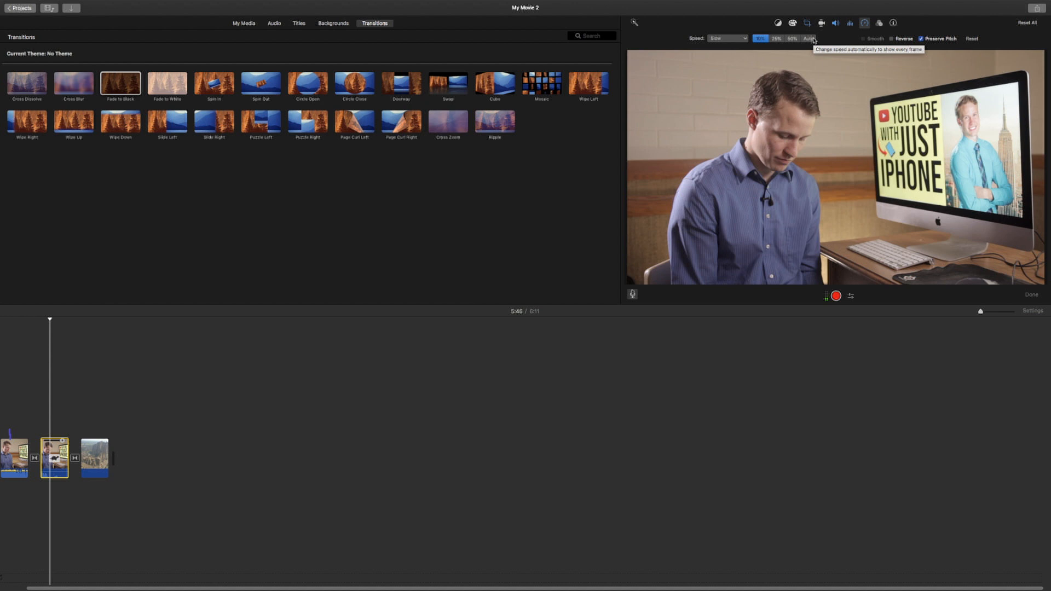
{"action": "left_click", "coordinate": [727, 38]}
{"action": "left_click", "coordinate": [724, 48]}
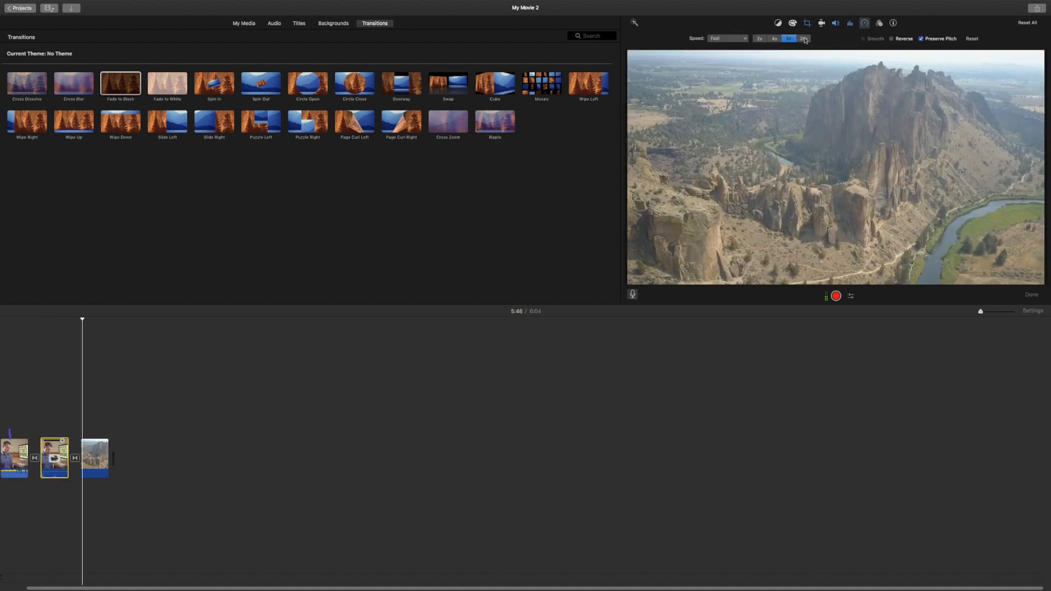
{"action": "left_click", "coordinate": [732, 39]}
{"action": "left_click", "coordinate": [731, 69]}
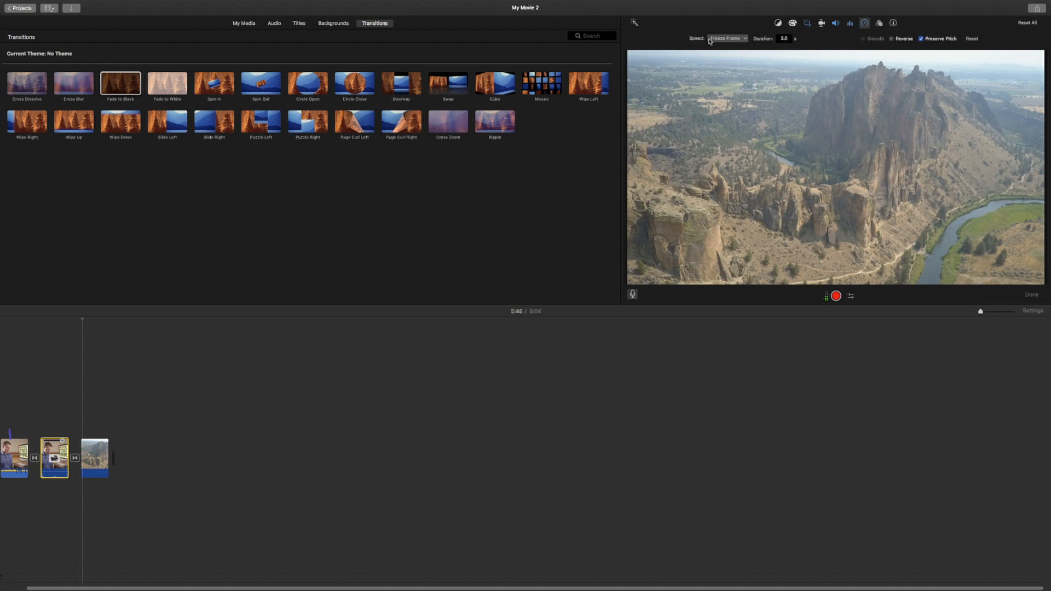
Give the second interview clip a Custom speed and stretch its duration in the timeline to slow it to about 29%.
{"action": "left_click", "coordinate": [728, 39]}
{"action": "left_click", "coordinate": [744, 74]}
{"action": "double_click", "coordinate": [761, 39]}
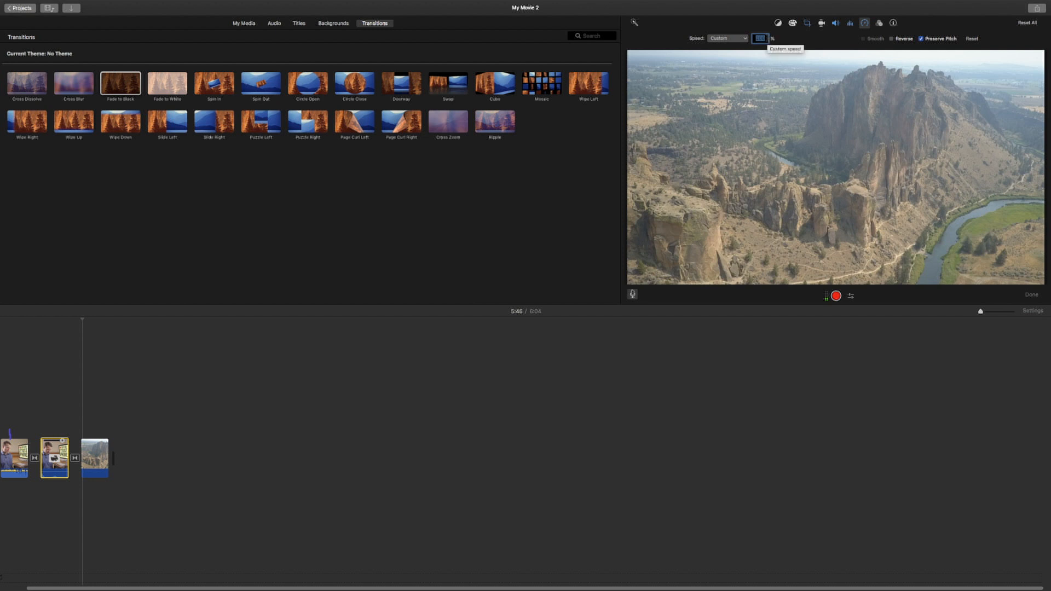
{"action": "key", "text": "Return"}
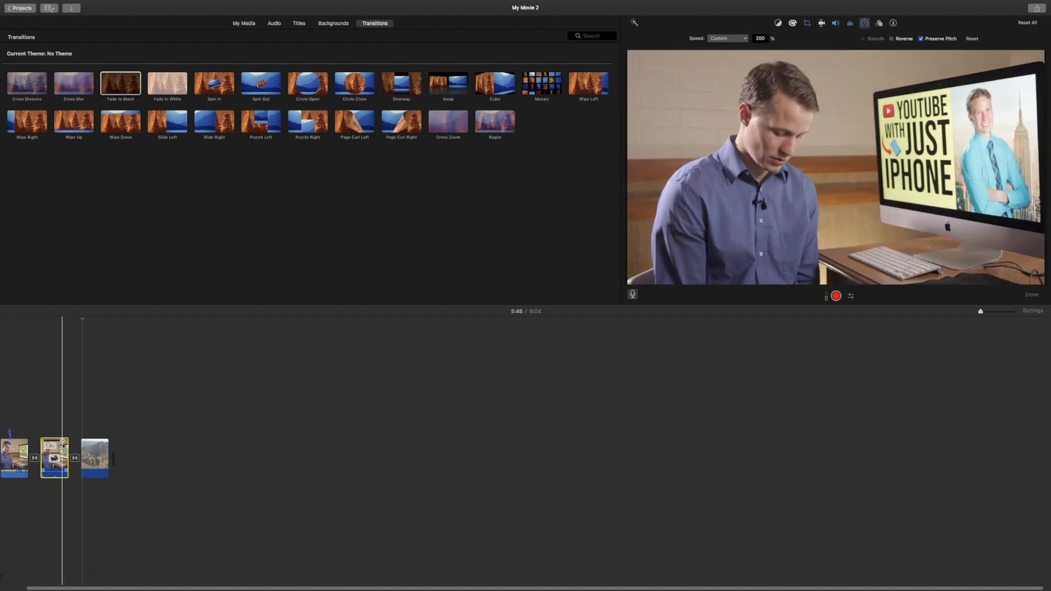
{"action": "left_click_drag", "start_coordinate": [63, 440], "coordinate": [100, 439]}
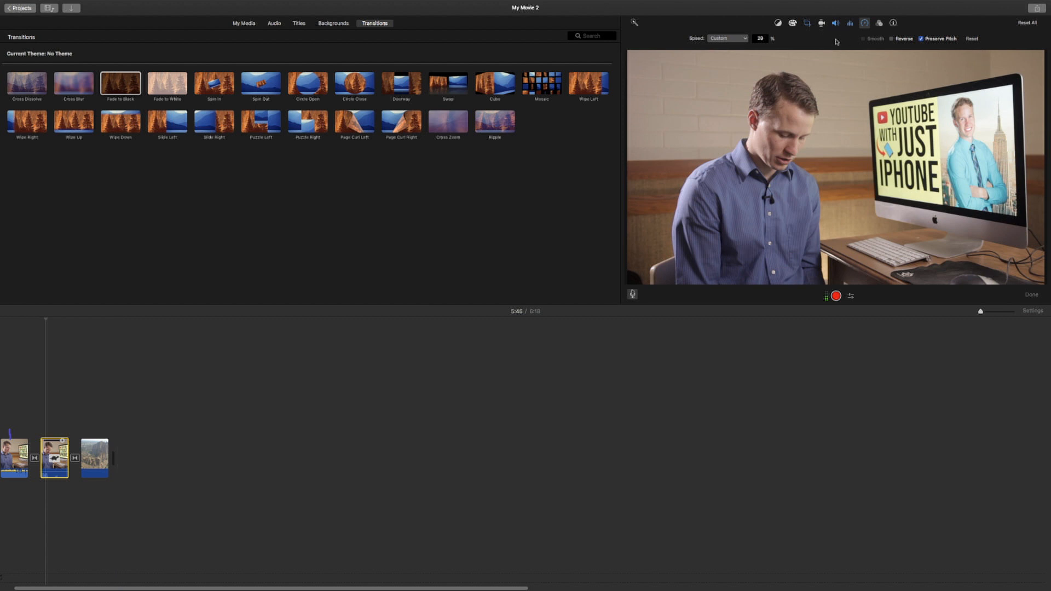
Apply the Romantic clip filter to the second interview clip.
{"action": "left_click", "coordinate": [879, 23]}
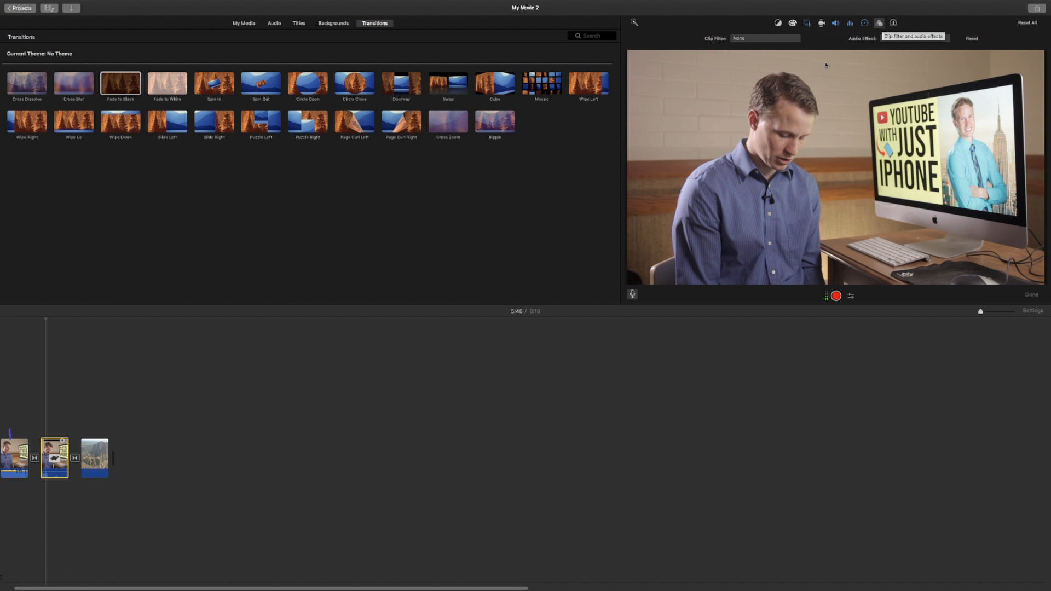
{"action": "left_click", "coordinate": [775, 38]}
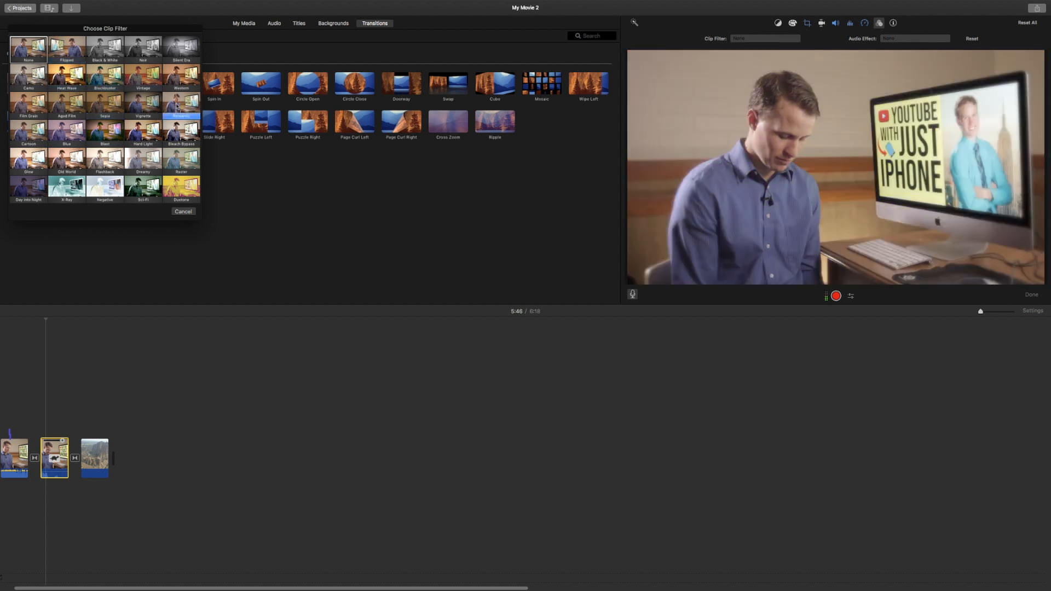
{"action": "left_click", "coordinate": [176, 107]}
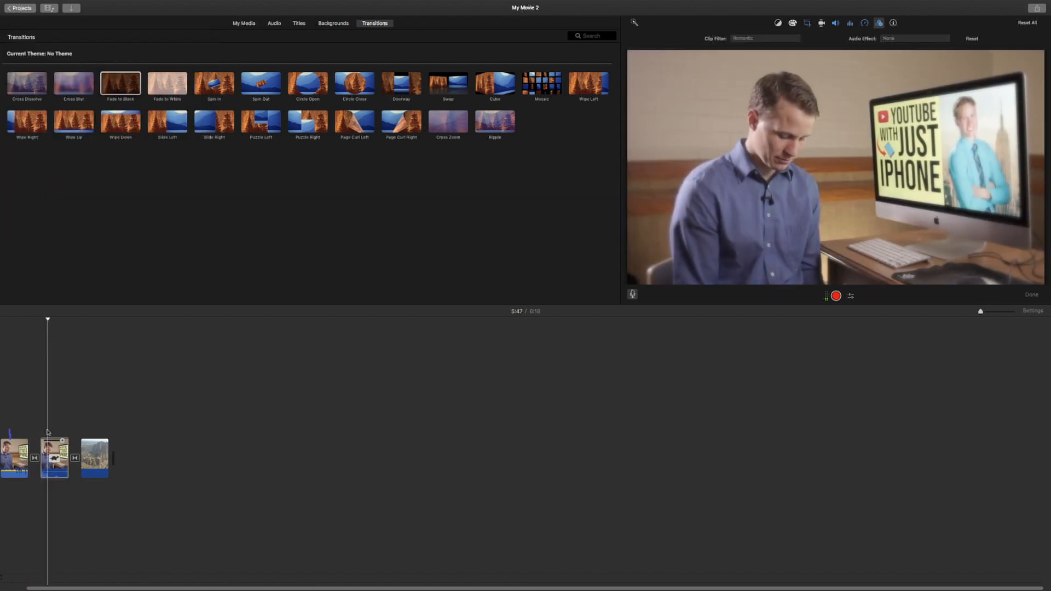
Preview the audio effects for the second interview clip and choose Telephone.
{"action": "left_click", "coordinate": [918, 40]}
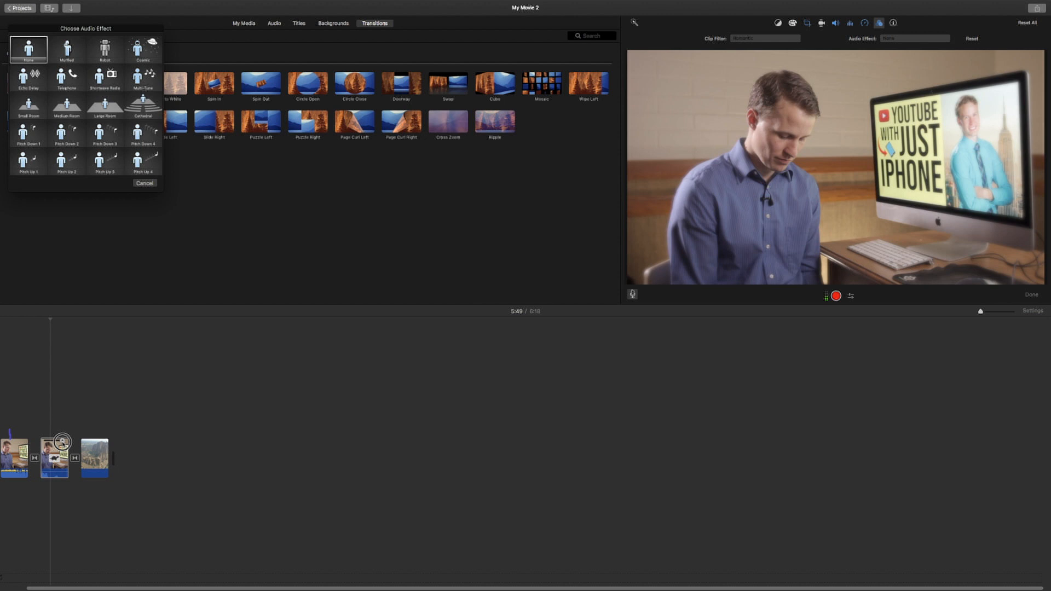
{"action": "left_click", "coordinate": [144, 183]}
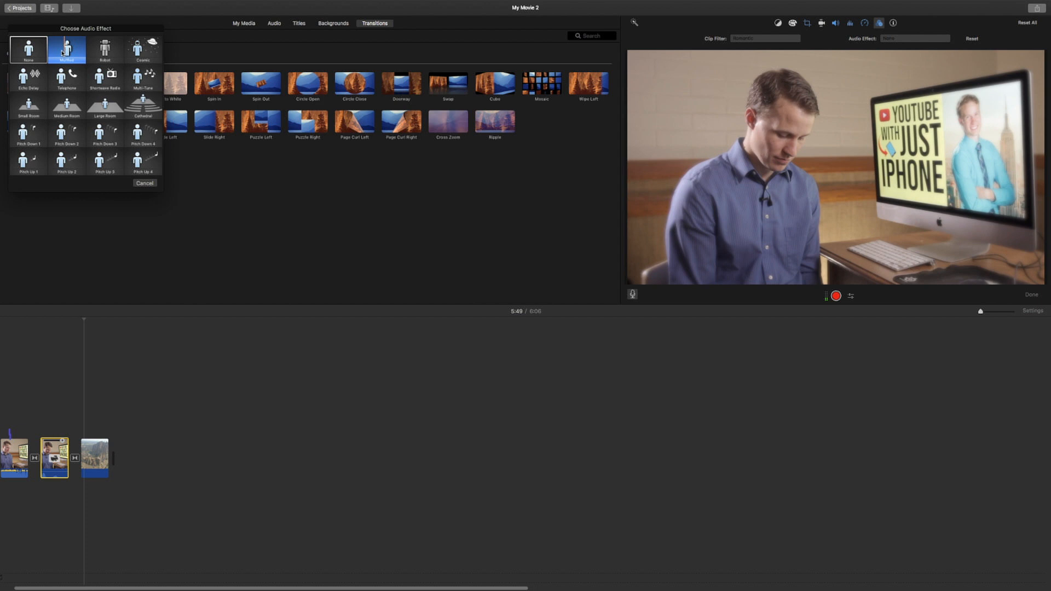
{"action": "left_click", "coordinate": [66, 77]}
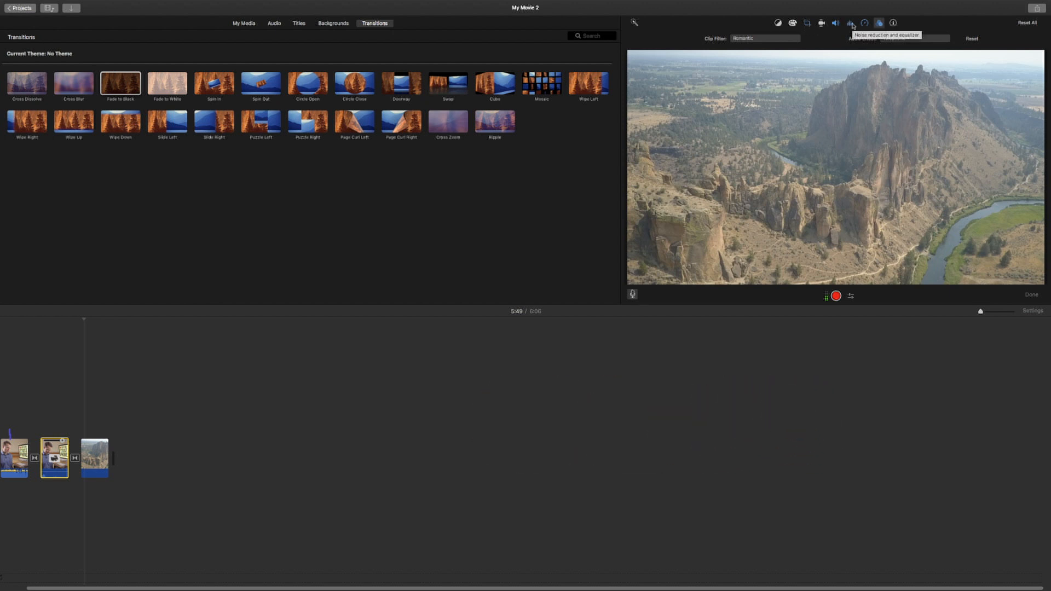
Check the second interview clip's noise reduction, equalizer and clip information settings, and reset all of its adjustments.
{"action": "left_click", "coordinate": [850, 23]}
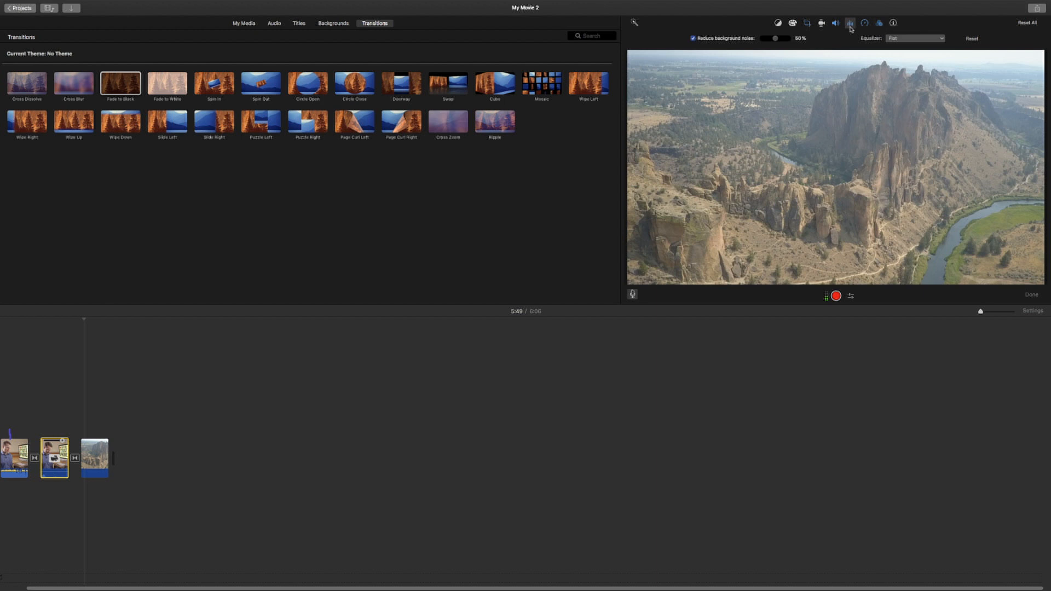
{"action": "left_click", "coordinate": [893, 23]}
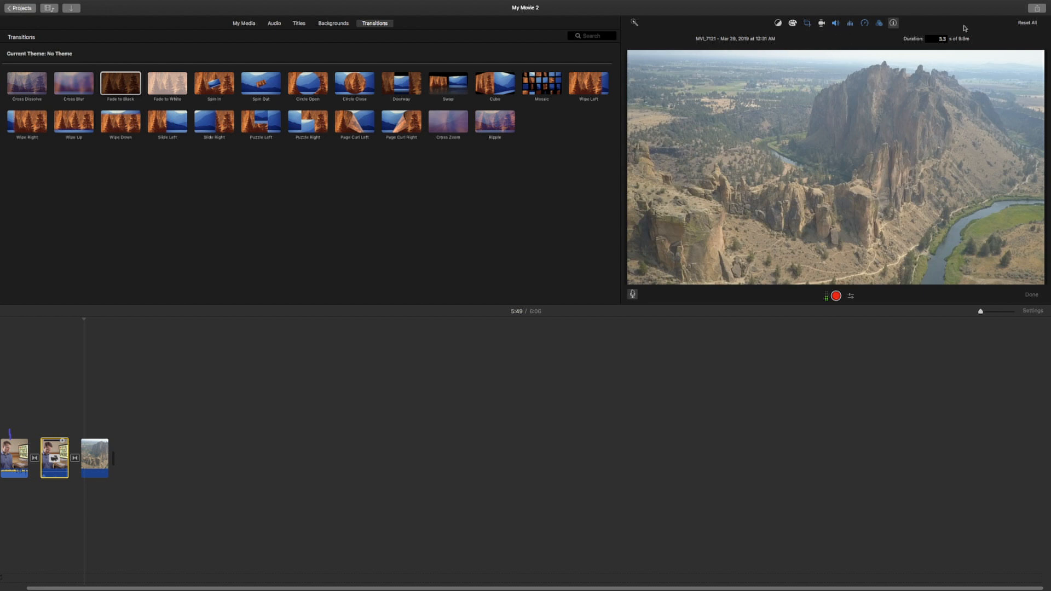
{"action": "left_click", "coordinate": [1031, 24]}
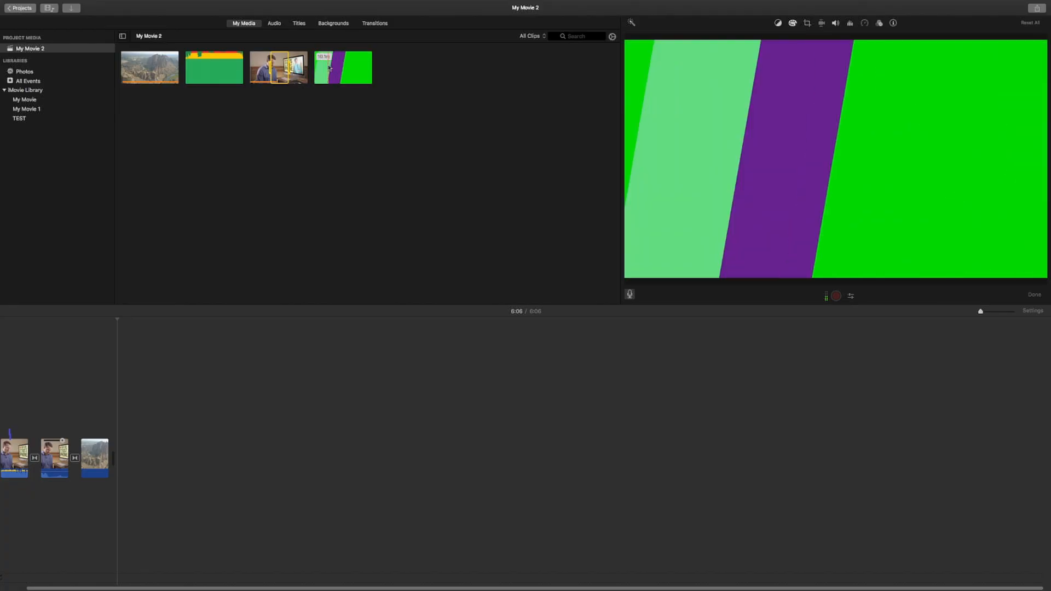
Connect the green-screen transition clip from the project media as an overlay above the mountain landscape clip.
{"action": "left_click", "coordinate": [38, 101]}
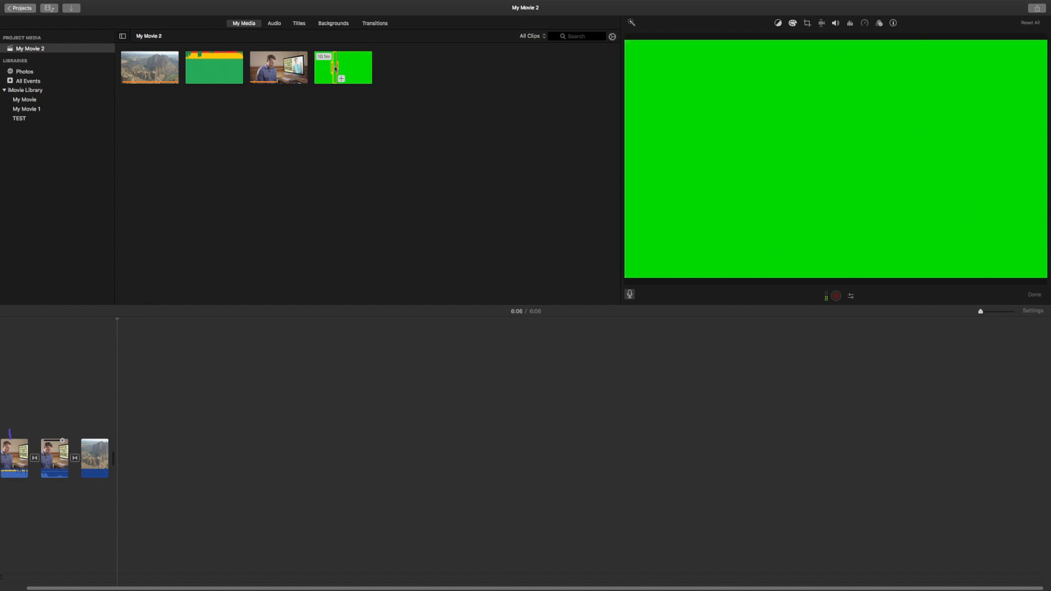
{"action": "left_click", "coordinate": [82, 419]}
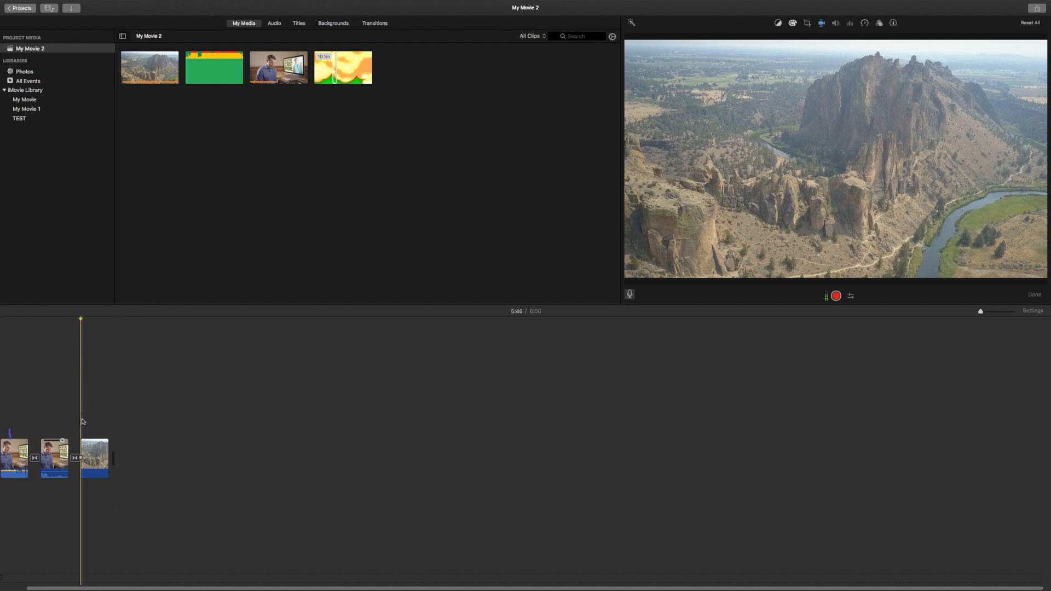
{"action": "key", "text": "q"}
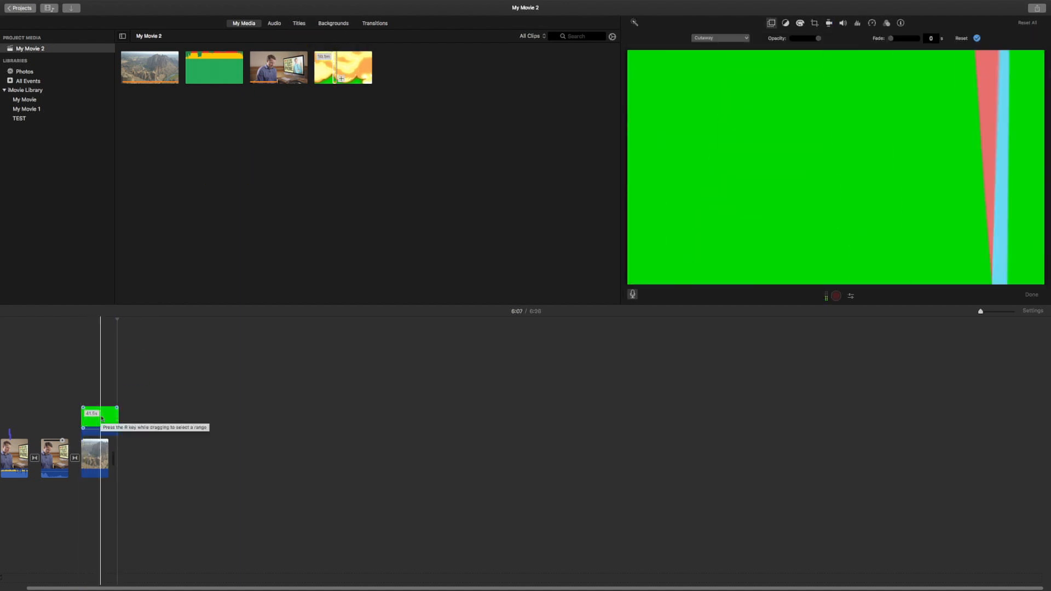
Try the green-screen clip at the end of the main track and put it back above the landscape clip.
{"action": "left_click_drag", "start_coordinate": [102, 418], "coordinate": [134, 467]}
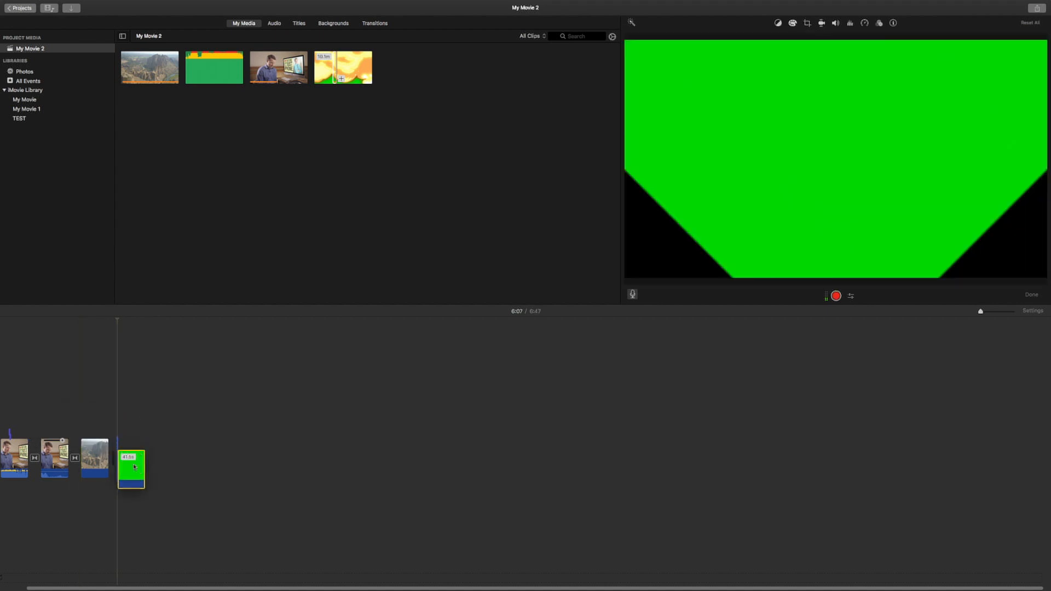
{"action": "left_click_drag", "start_coordinate": [134, 466], "coordinate": [98, 417]}
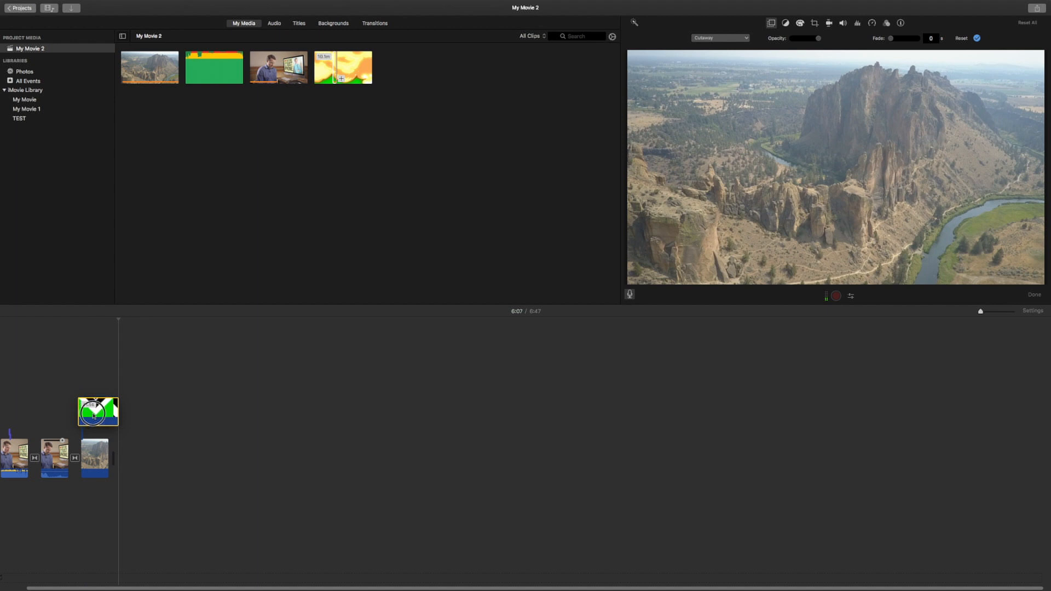
{"action": "left_click", "coordinate": [98, 387]}
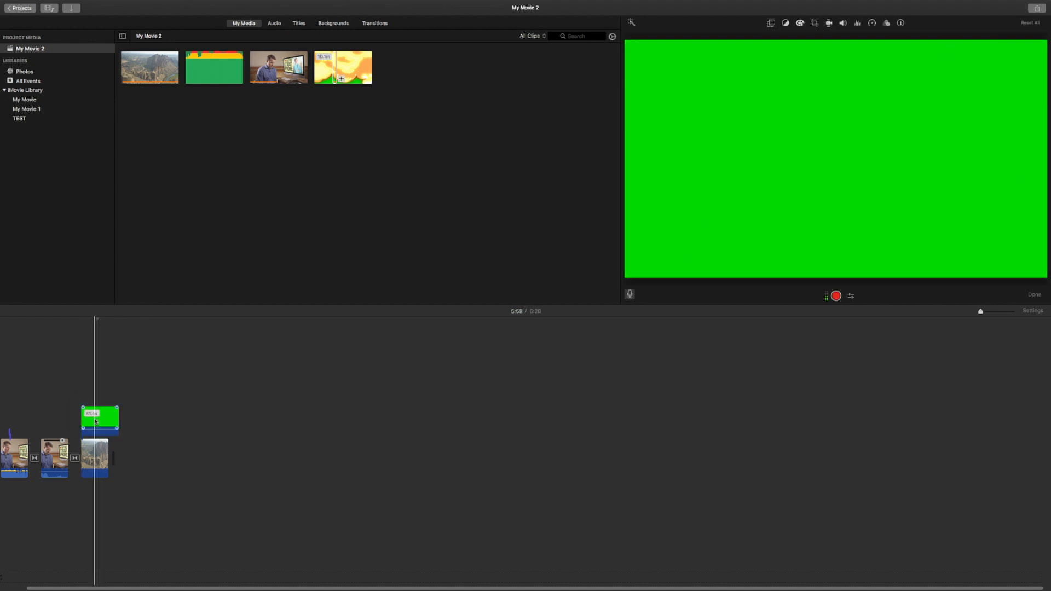
Set the green-screen clip's video overlay style to Green/Blue Screen.
{"action": "left_click", "coordinate": [98, 425]}
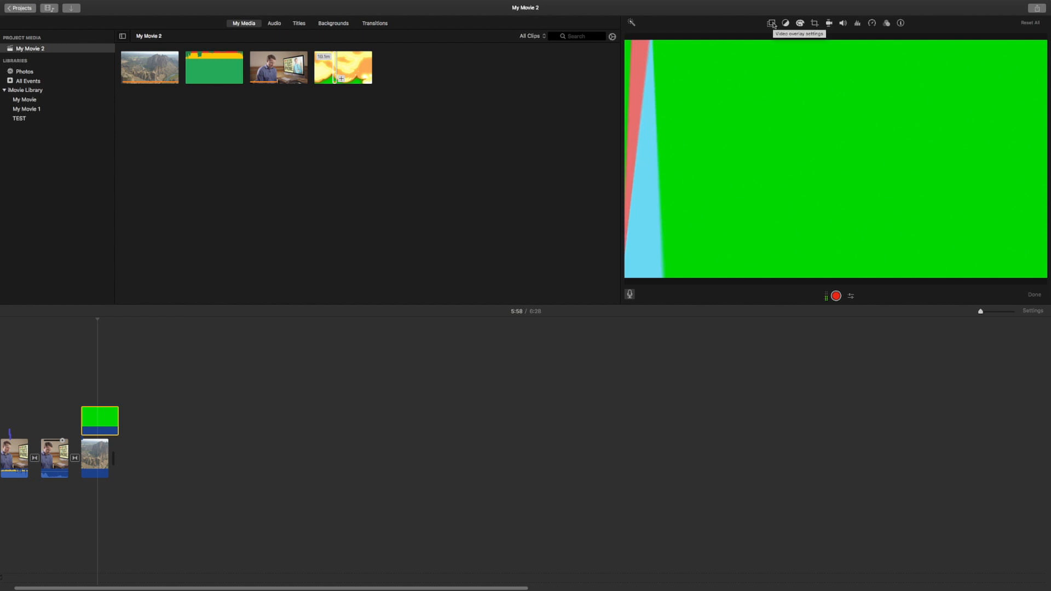
{"action": "left_click", "coordinate": [772, 23]}
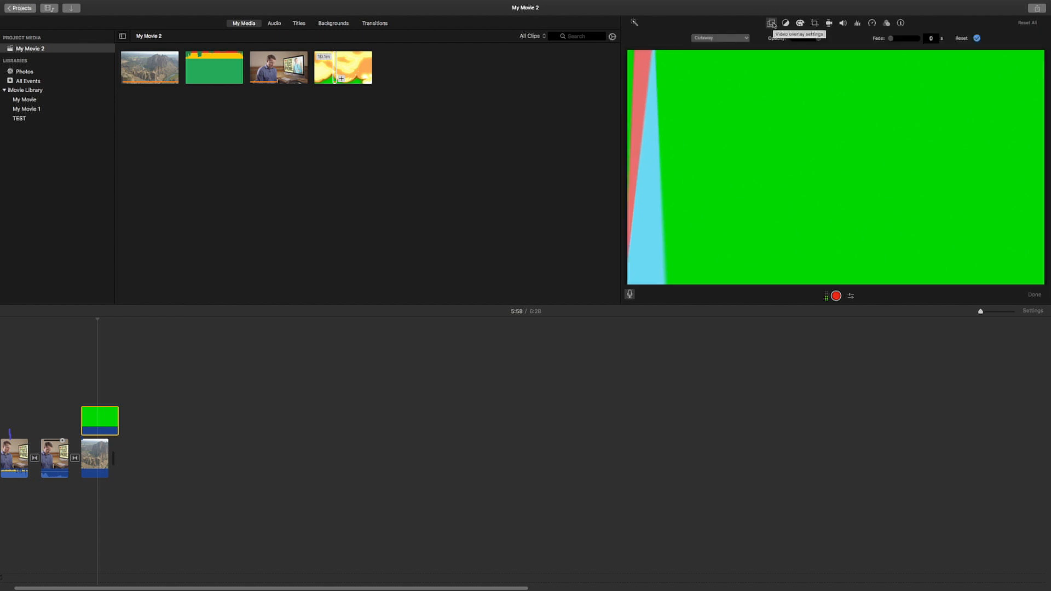
{"action": "left_click", "coordinate": [739, 39]}
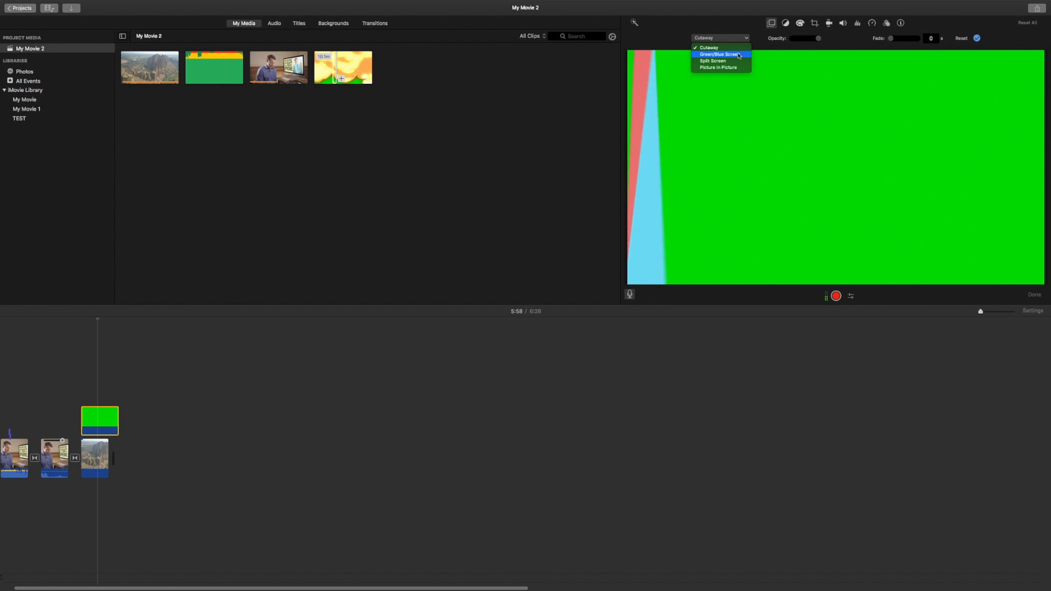
{"action": "left_click", "coordinate": [738, 55]}
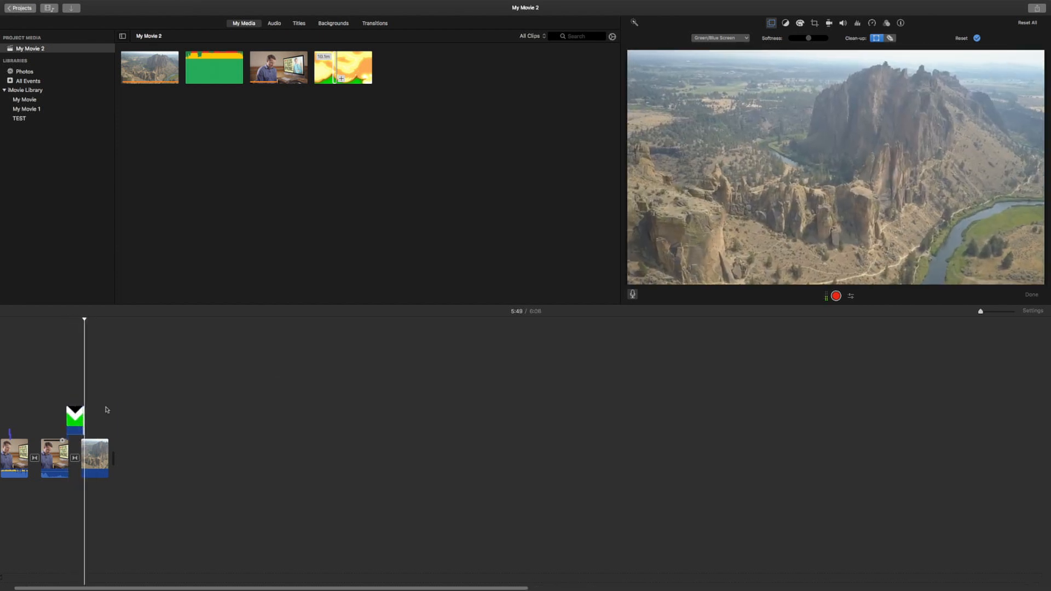
Preview the keyed green-screen clip over the join between the interview and landscape clips, and review its overlay style options.
{"action": "left_click", "coordinate": [75, 395]}
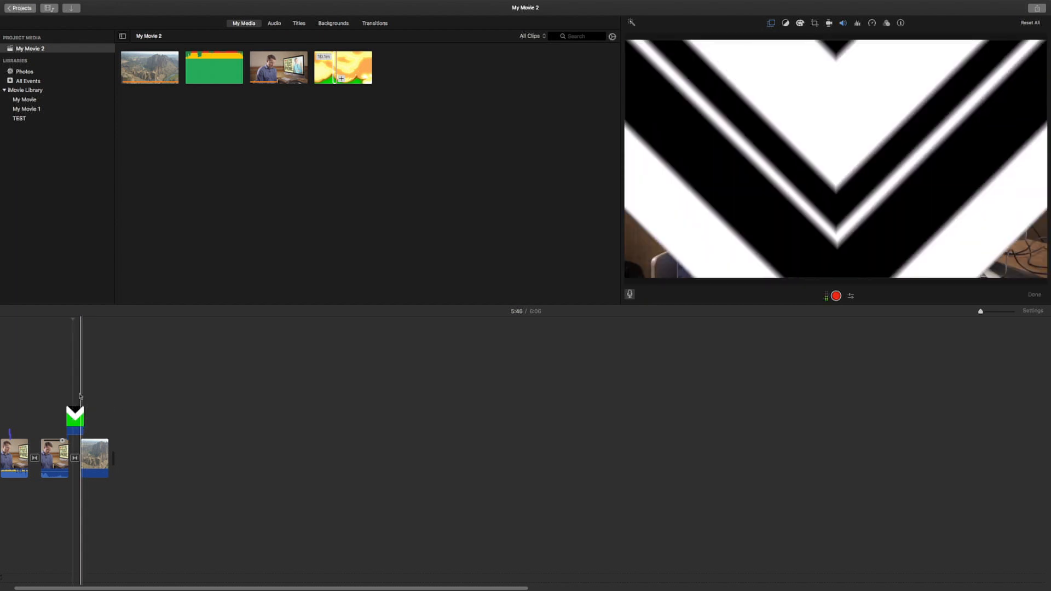
{"action": "left_click", "coordinate": [78, 419]}
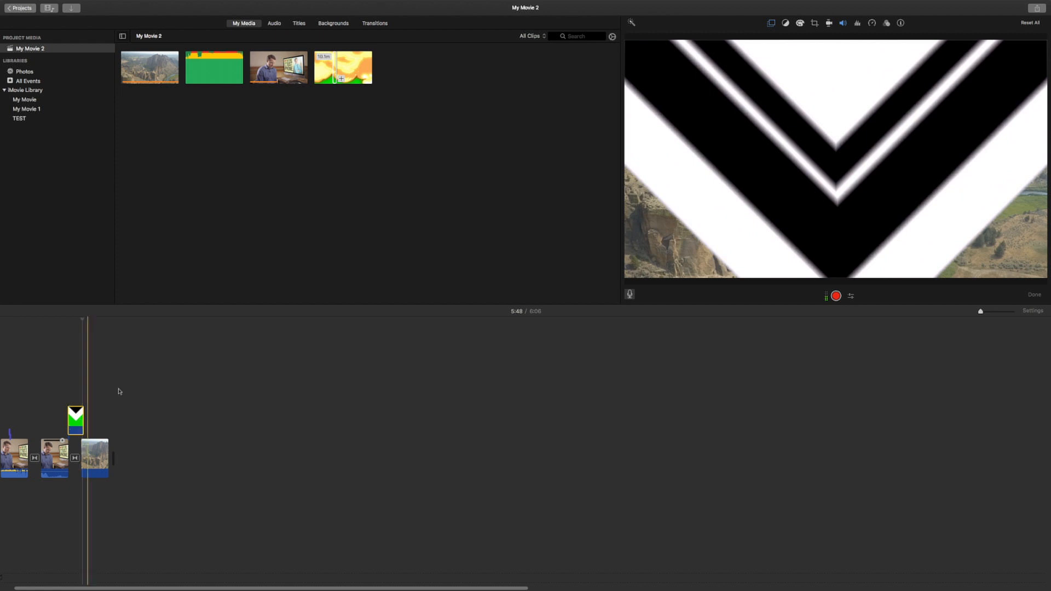
{"action": "left_click", "coordinate": [770, 24]}
{"action": "left_click", "coordinate": [728, 37]}
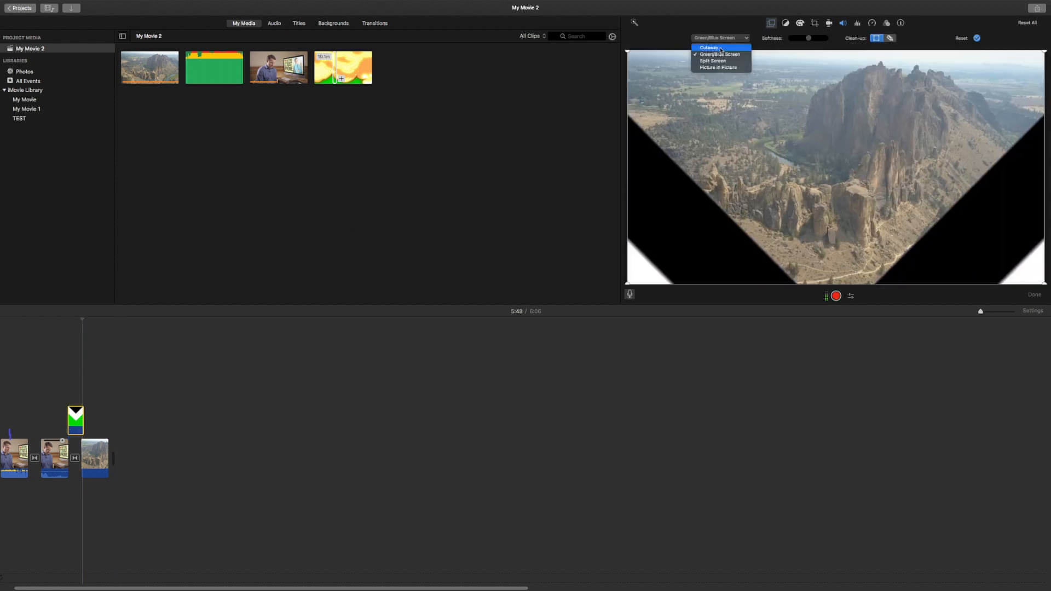
{"action": "left_click", "coordinate": [706, 43]}
Move the green-screen clip into the main track after the landscape clip, and return it above the join between clips.
{"action": "left_click_drag", "start_coordinate": [77, 408], "coordinate": [141, 456]}
{"action": "left_click", "coordinate": [128, 454]}
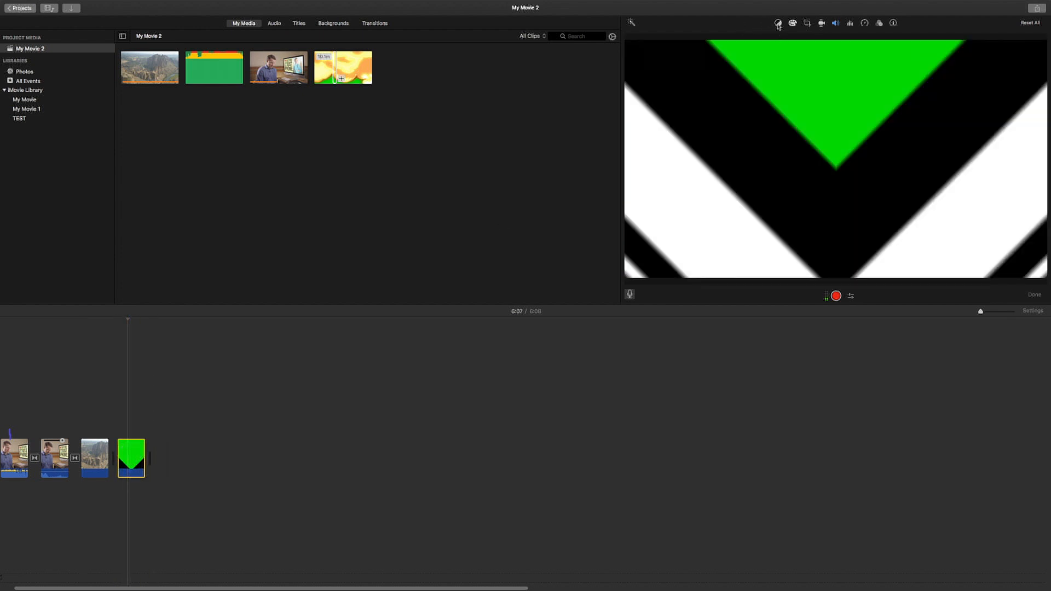
{"action": "left_click_drag", "start_coordinate": [131, 457], "coordinate": [83, 399]}
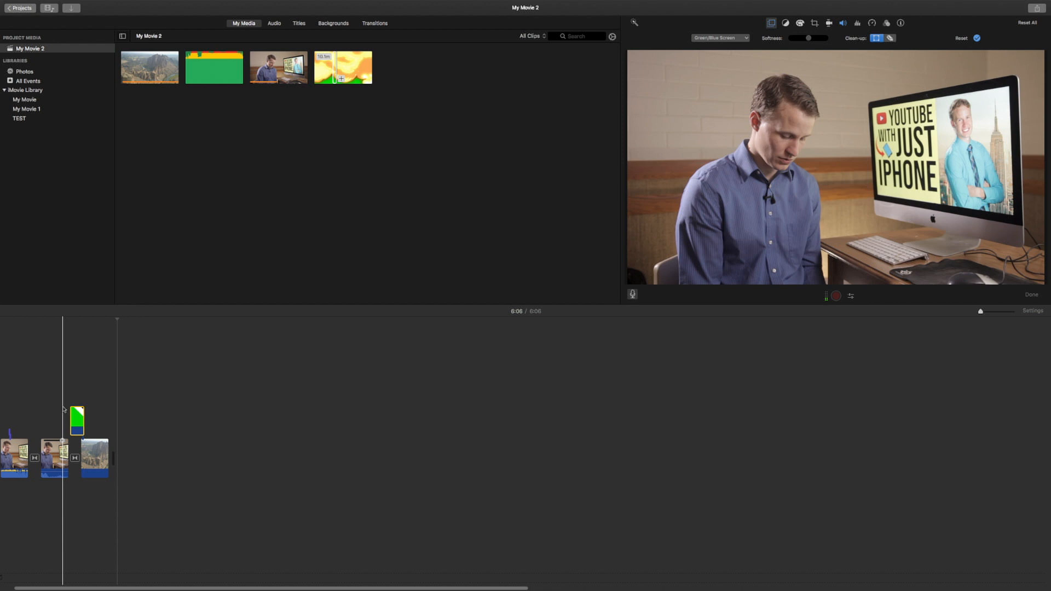
Add the whole interview clip from the project media as an overlay above the landscape clip and select it.
{"action": "left_click", "coordinate": [272, 68]}
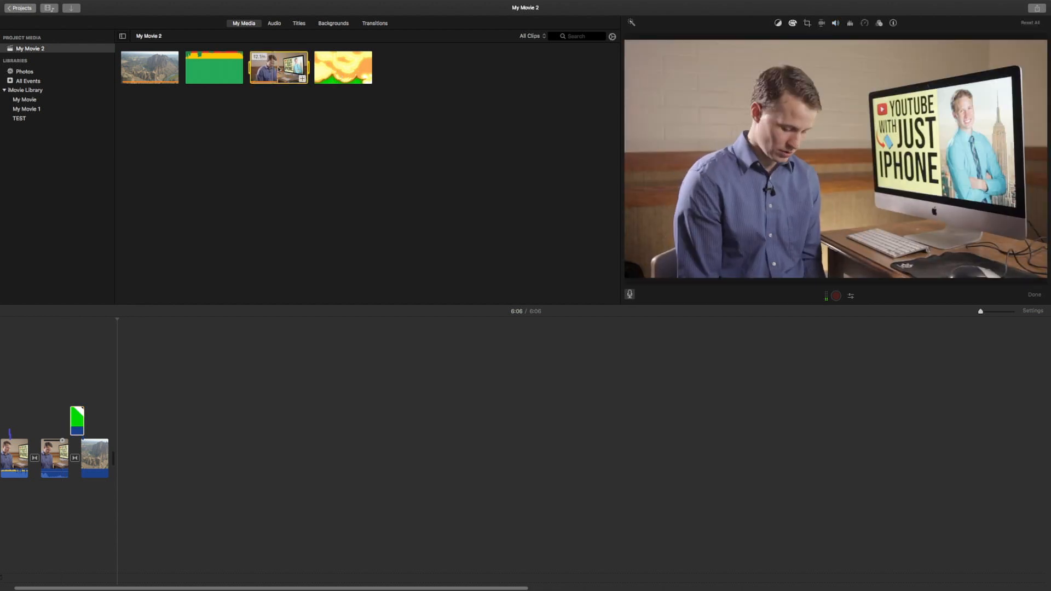
{"action": "left_click_drag", "start_coordinate": [279, 68], "coordinate": [93, 424]}
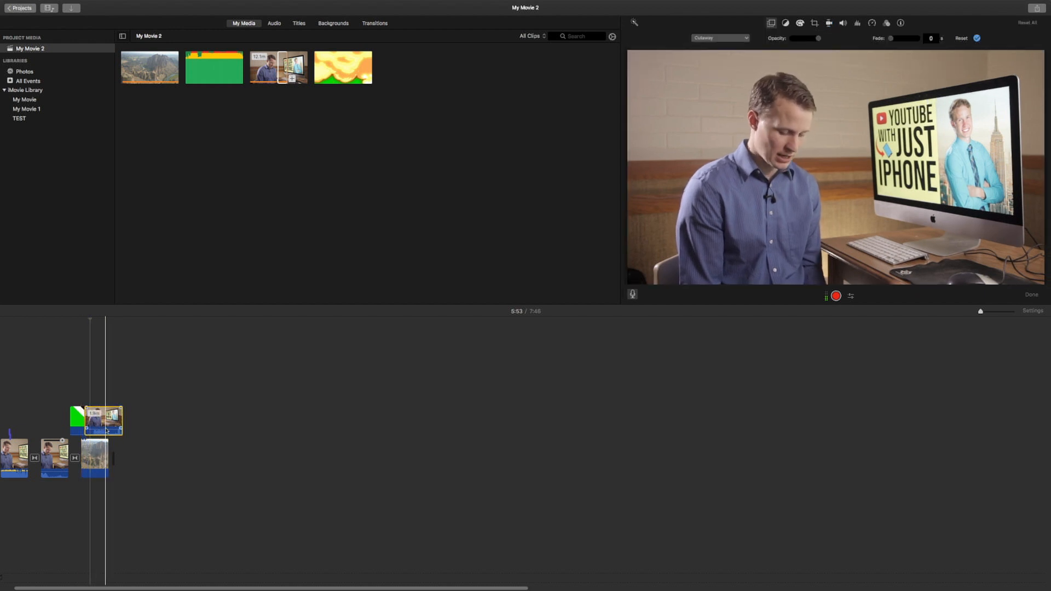
{"action": "left_click", "coordinate": [106, 430]}
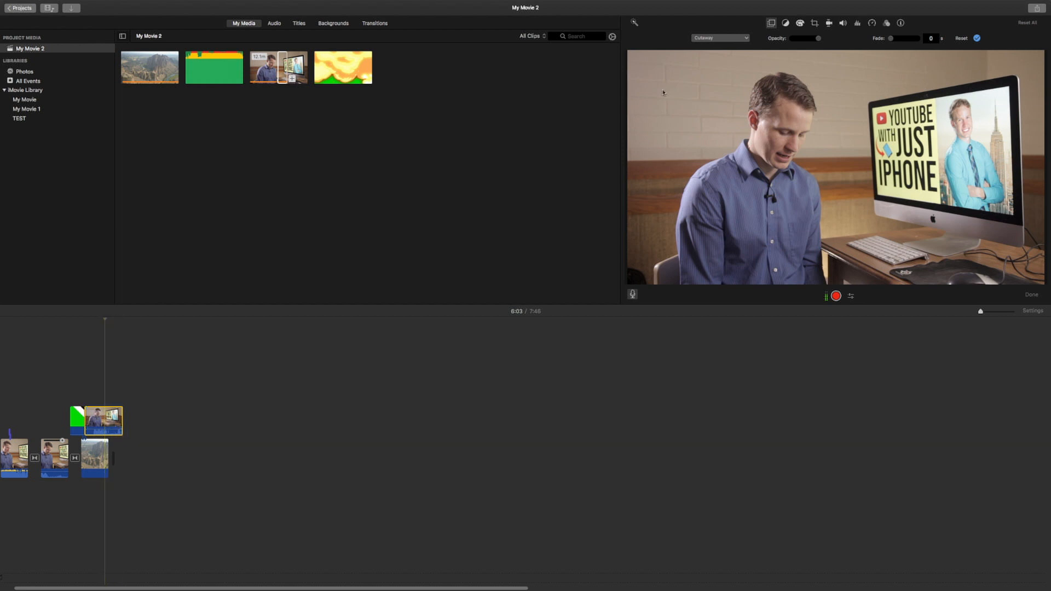
Set the interview overlay to Picture in Picture, move the inset to the lower-right corner of the frame, and play it back.
{"action": "left_click", "coordinate": [719, 38]}
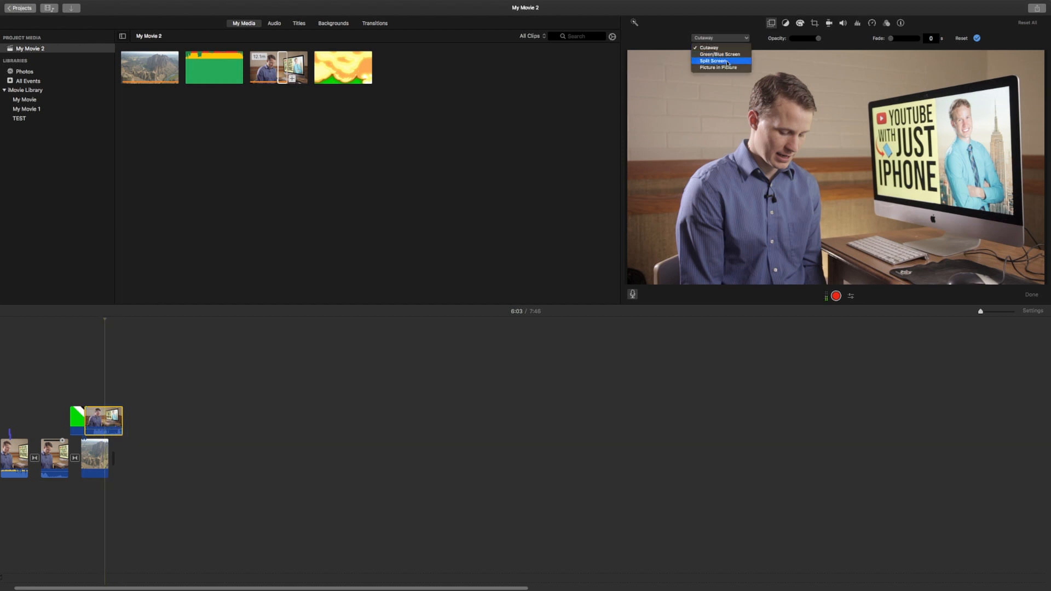
{"action": "left_click", "coordinate": [726, 70]}
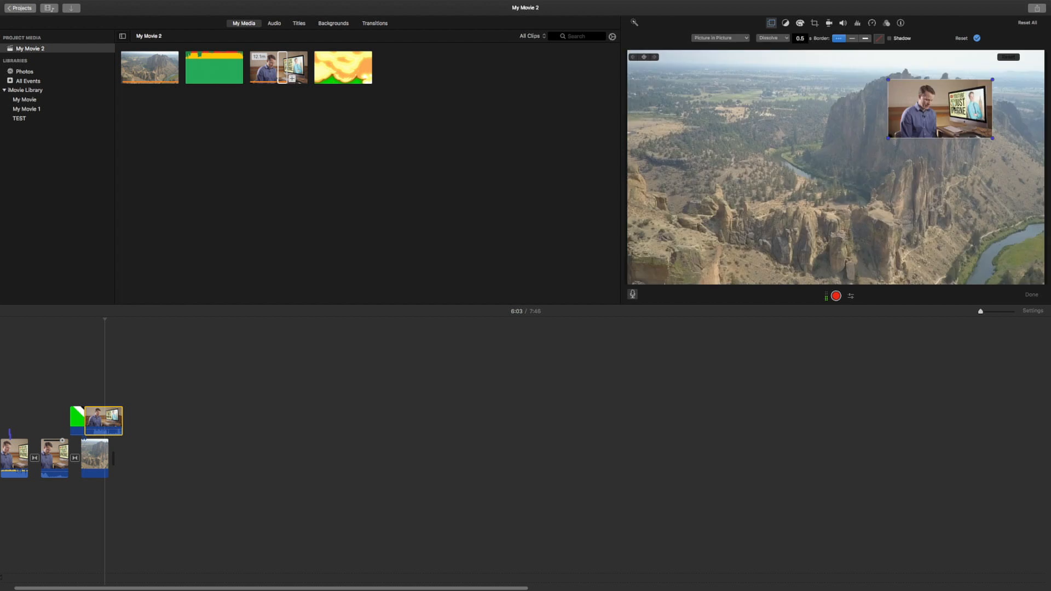
{"action": "left_click_drag", "start_coordinate": [943, 115], "coordinate": [986, 249]}
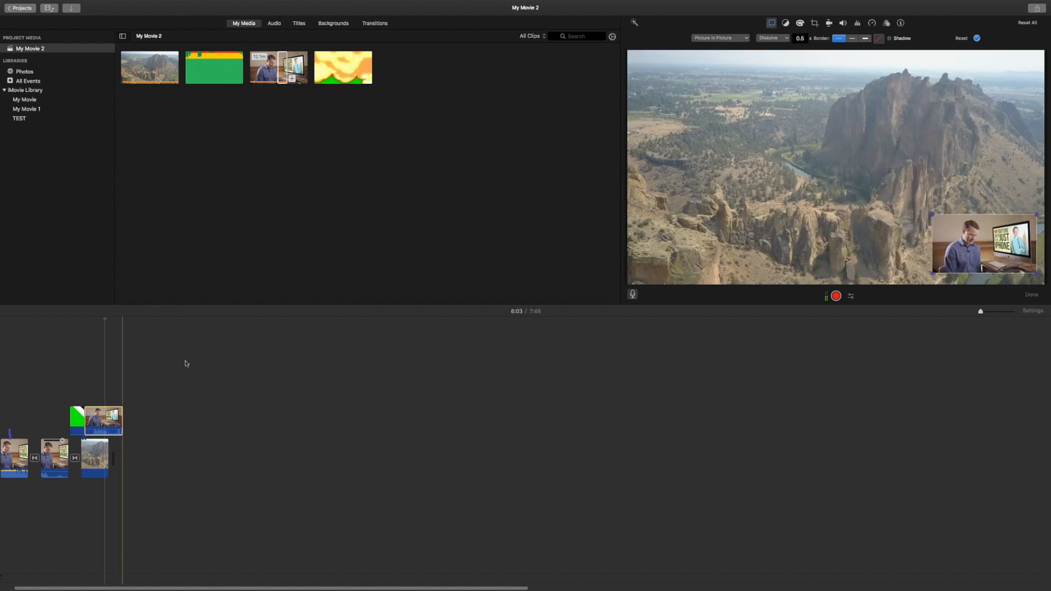
{"action": "key", "text": "space"}
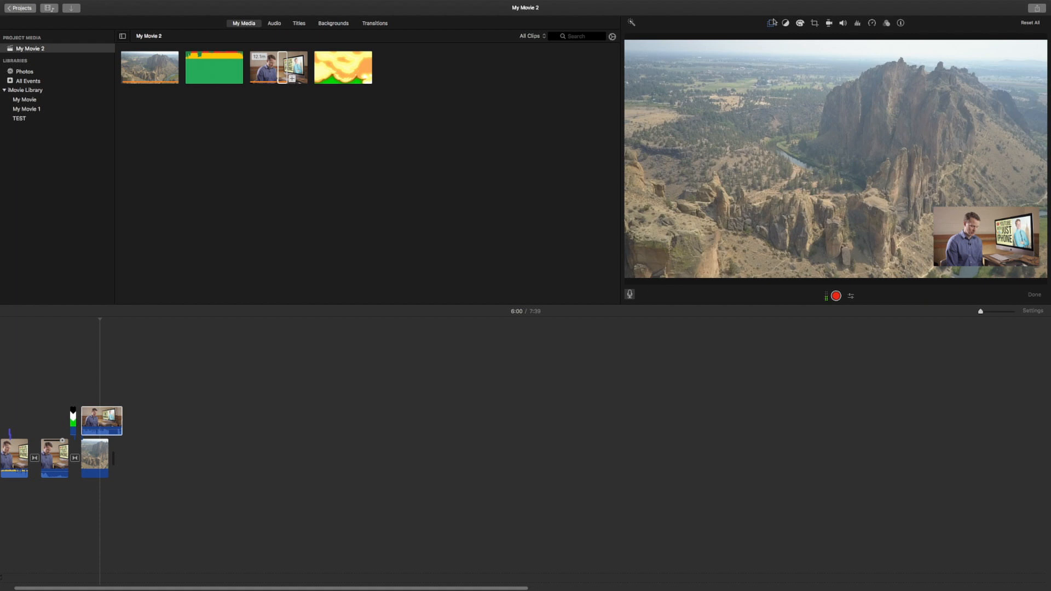
Move the interview inset around the frame and place it slightly farther in from the lower-right corner.
{"action": "left_click", "coordinate": [773, 22]}
{"action": "left_click_drag", "start_coordinate": [983, 244], "coordinate": [723, 95]}
{"action": "key", "text": "super+z"}
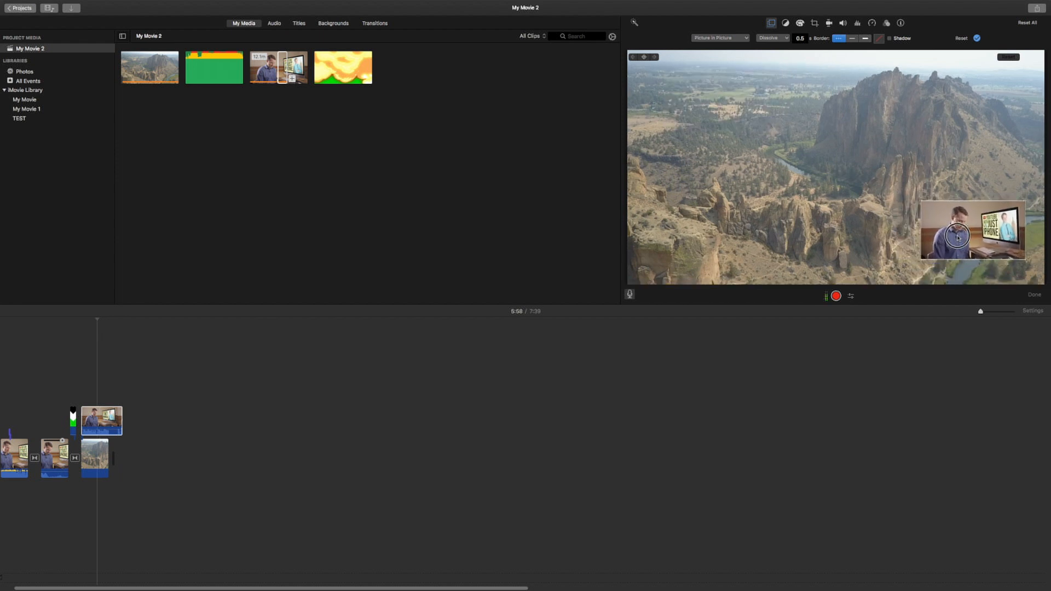
Try the Zoom style for the picture-in-picture overlay and settle on Swap, checking it near the start of the clip.
{"action": "left_click", "coordinate": [783, 39]}
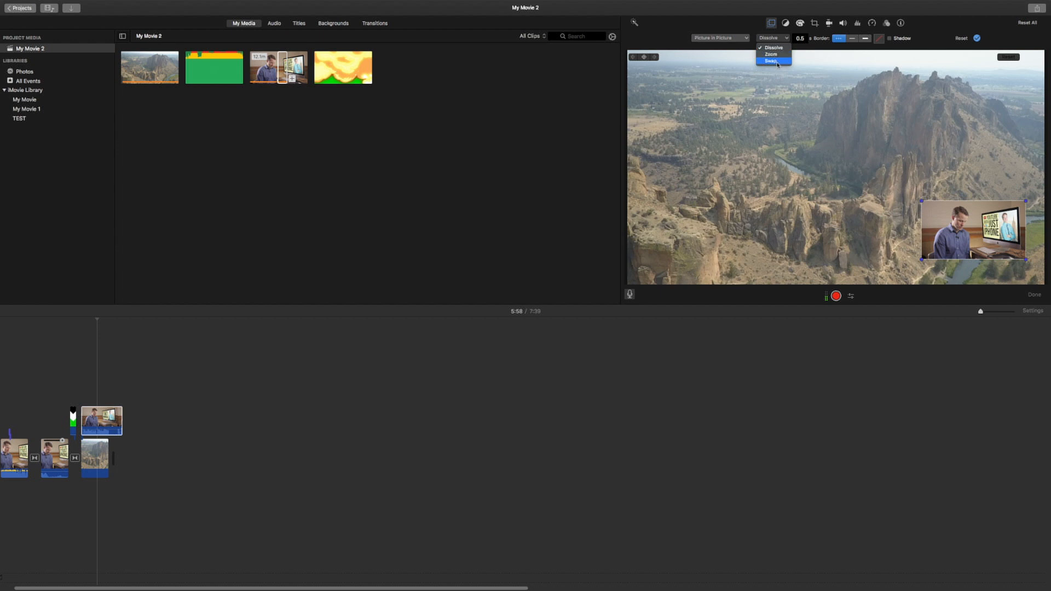
{"action": "key", "text": "Escape"}
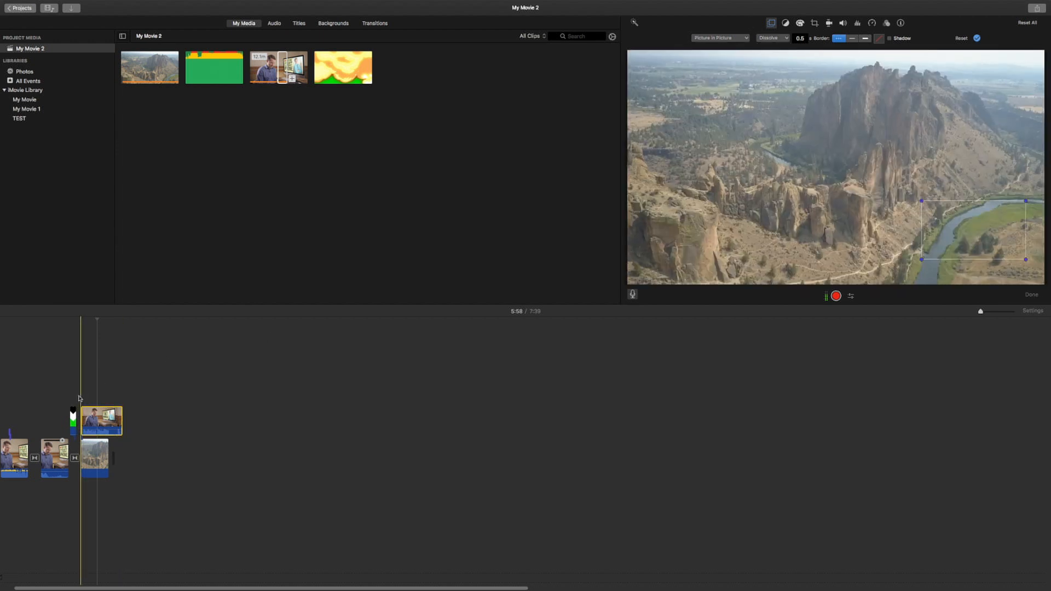
{"action": "left_click", "coordinate": [80, 398]}
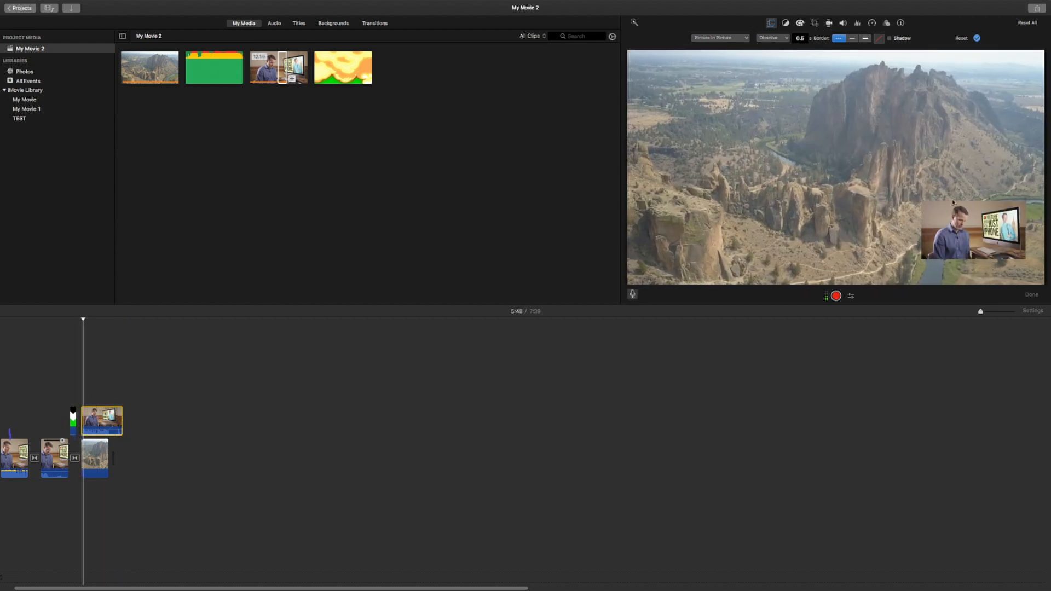
{"action": "left_click", "coordinate": [773, 38]}
{"action": "left_click", "coordinate": [771, 55]}
{"action": "left_click", "coordinate": [774, 38]}
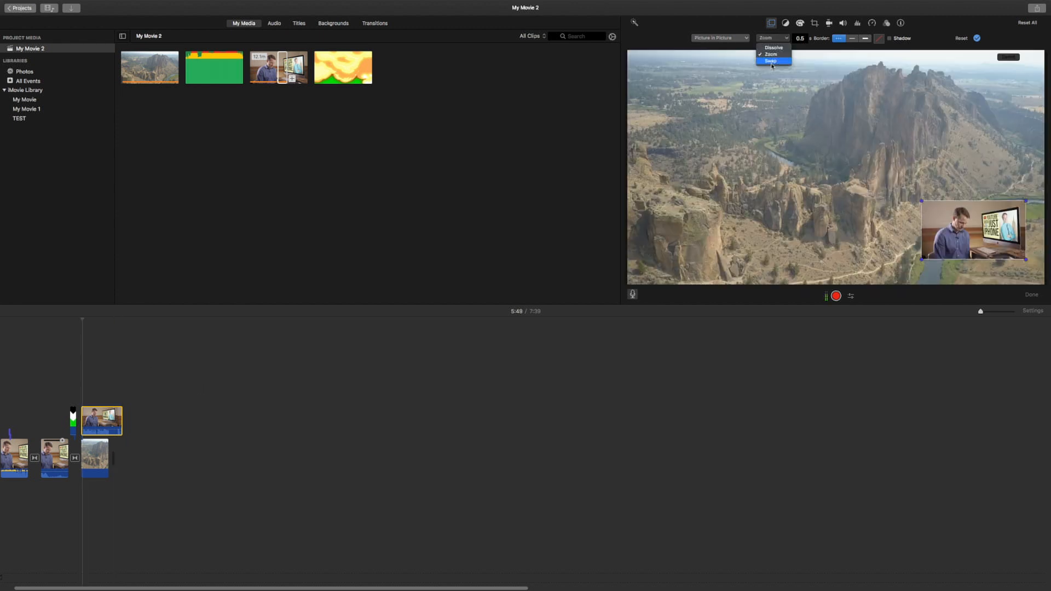
{"action": "left_click", "coordinate": [771, 60]}
{"action": "left_click", "coordinate": [87, 405]}
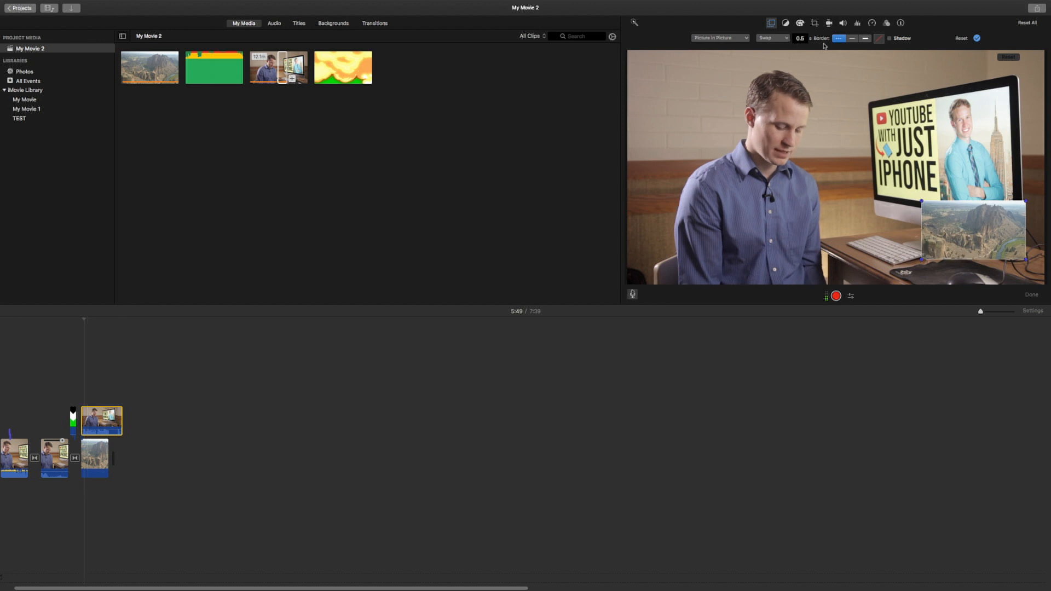
Give the picture-in-picture inset the thickest border, look at the border color choices, and try the Shadow option.
{"action": "left_click", "coordinate": [851, 38]}
{"action": "left_click", "coordinate": [864, 38]}
{"action": "left_click", "coordinate": [878, 38]}
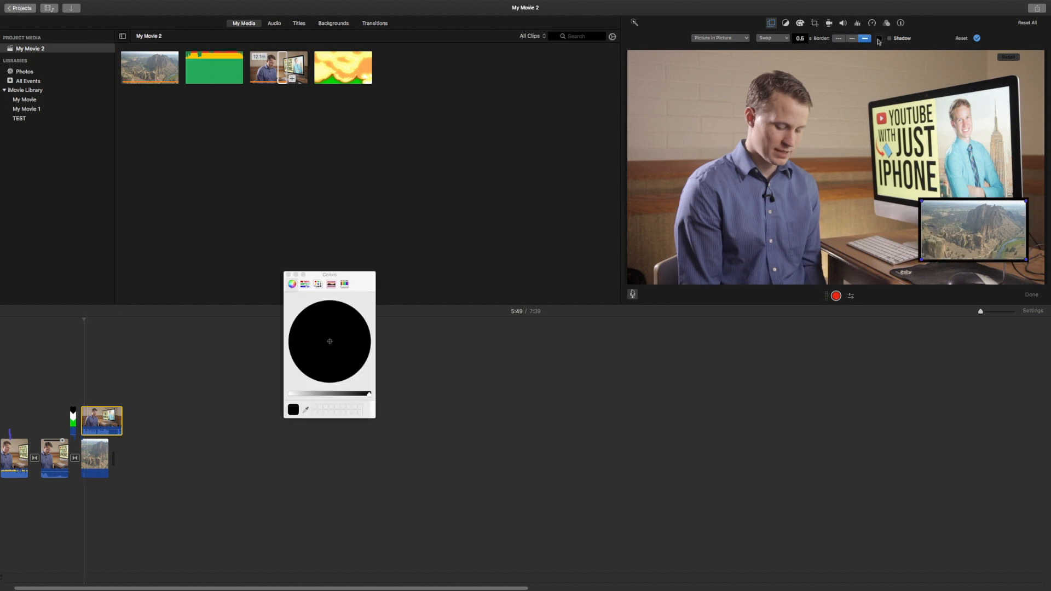
{"action": "left_click", "coordinate": [288, 275]}
{"action": "left_click", "coordinate": [889, 38]}
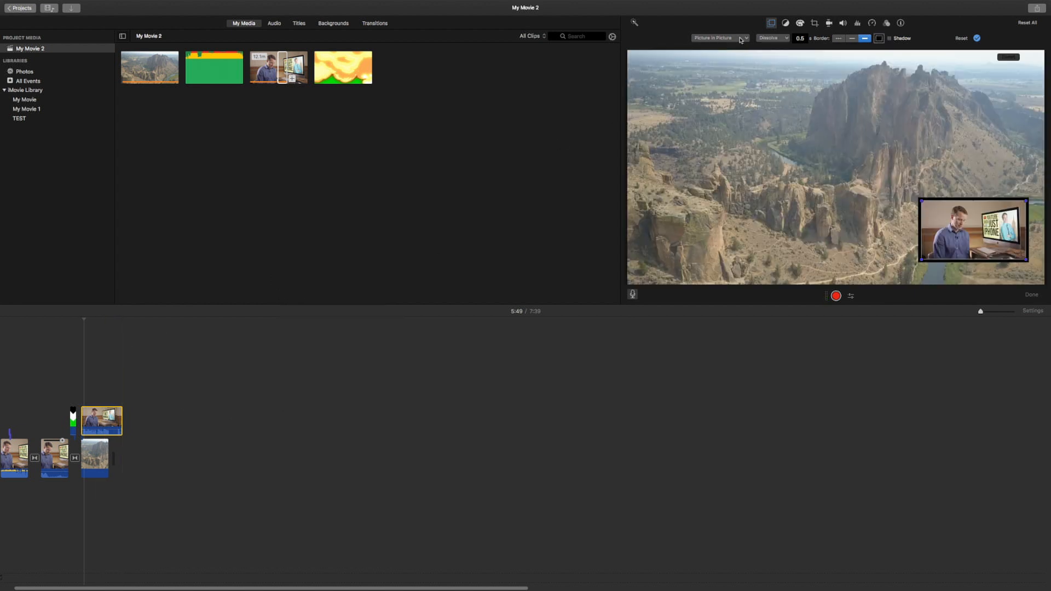
Set the interview overlay to Split Screen and move the playhead back to the start of the clip.
{"action": "left_click", "coordinate": [740, 39]}
{"action": "left_click", "coordinate": [713, 61]}
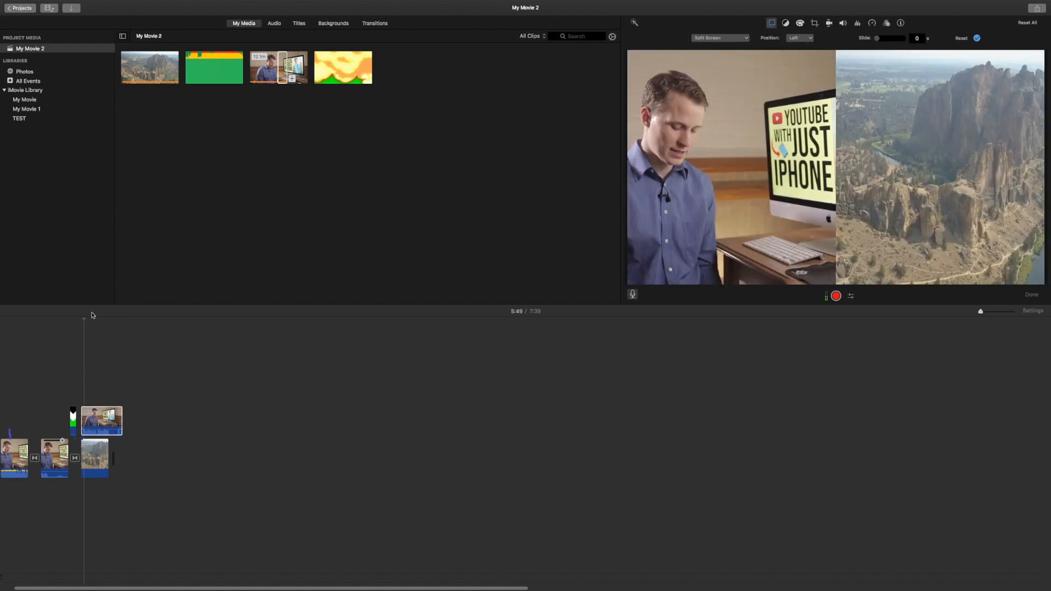
{"action": "left_click_drag", "start_coordinate": [82, 318], "coordinate": [81, 323]}
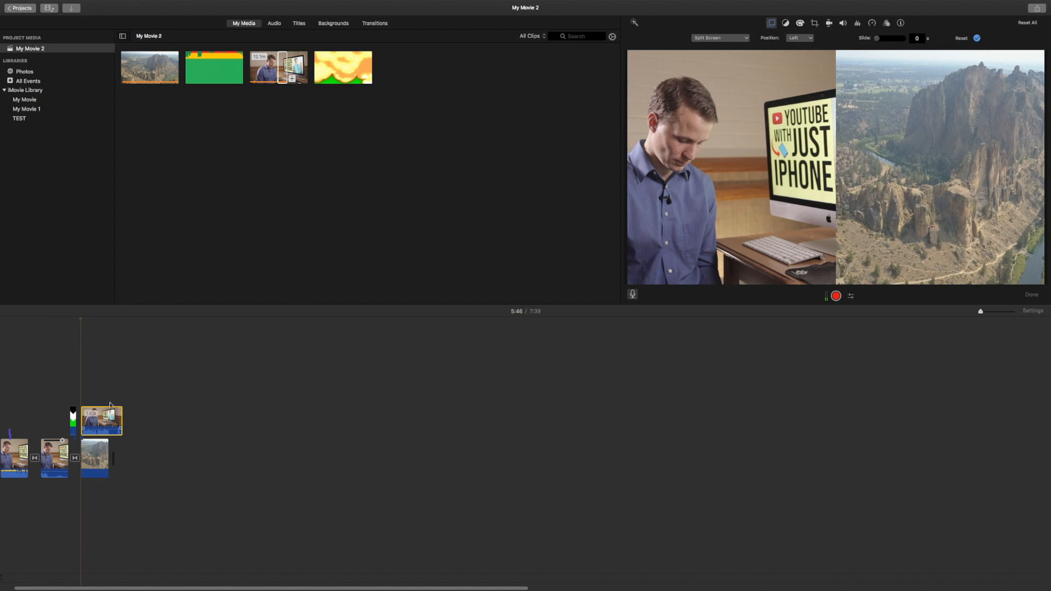
Try the Top and Bottom positions for the split-screen interview overlay and return it to Left.
{"action": "left_click", "coordinate": [800, 38]}
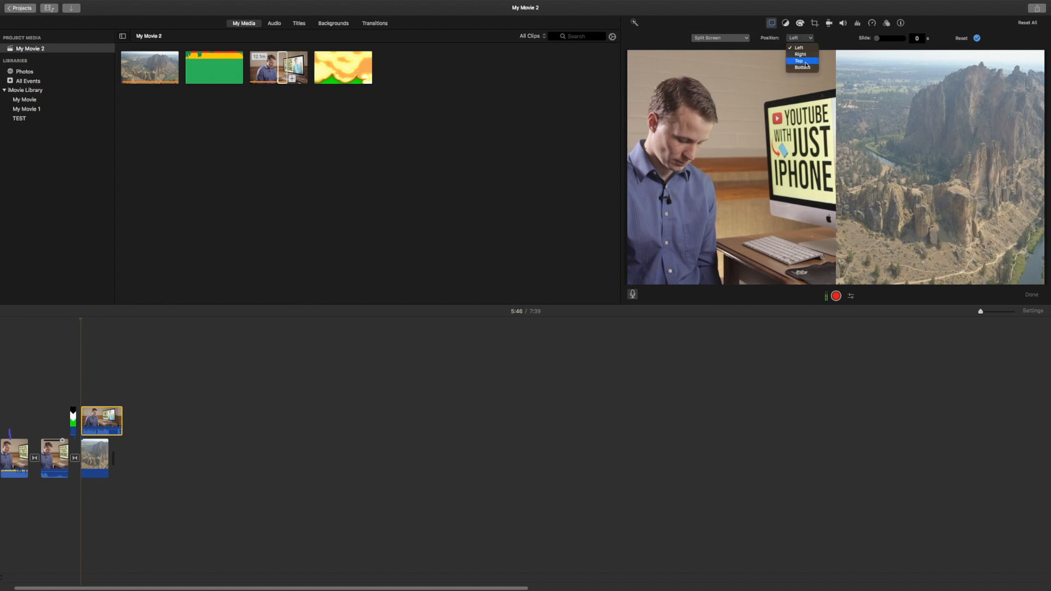
{"action": "left_click", "coordinate": [802, 61]}
{"action": "left_click", "coordinate": [800, 38]}
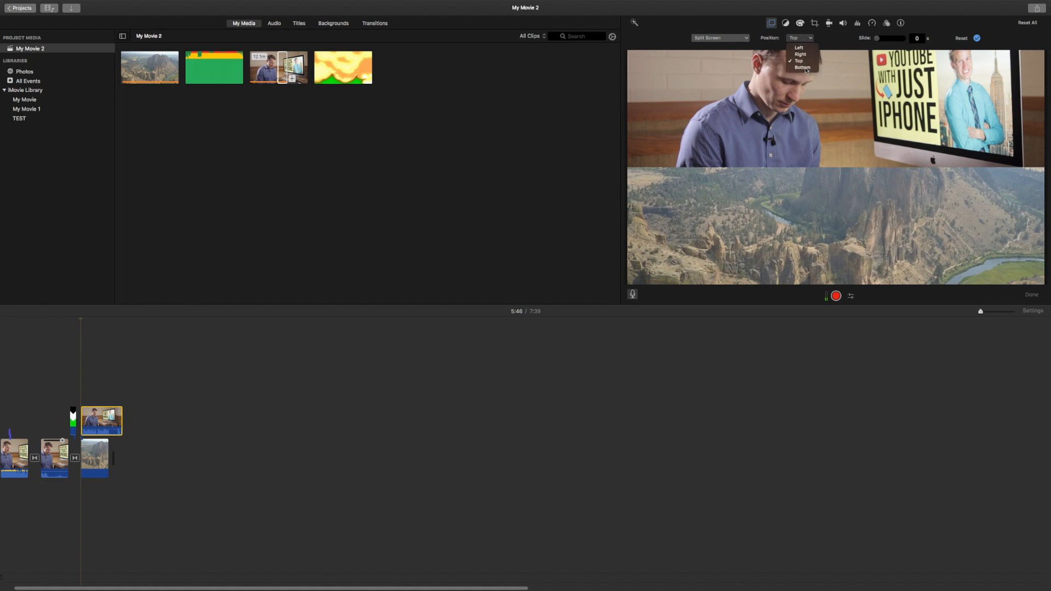
{"action": "left_click", "coordinate": [802, 67]}
{"action": "left_click", "coordinate": [799, 38]}
{"action": "left_click", "coordinate": [803, 48]}
Set the split screen's slide duration to 0.56 seconds and play the clip from its start.
{"action": "mouse_move", "coordinate": [875, 40]}
{"action": "left_mouse_down"}
{"action": "mouse_move", "coordinate": [898, 40]}
{"action": "mouse_move", "coordinate": [882, 40]}
{"action": "left_mouse_up"}
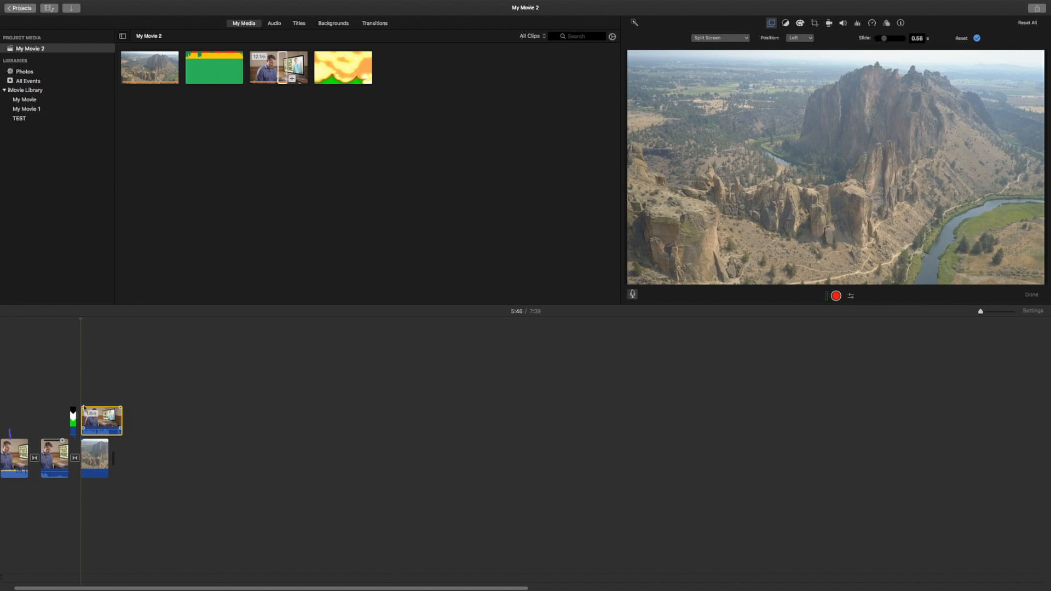
{"action": "key", "text": "space"}
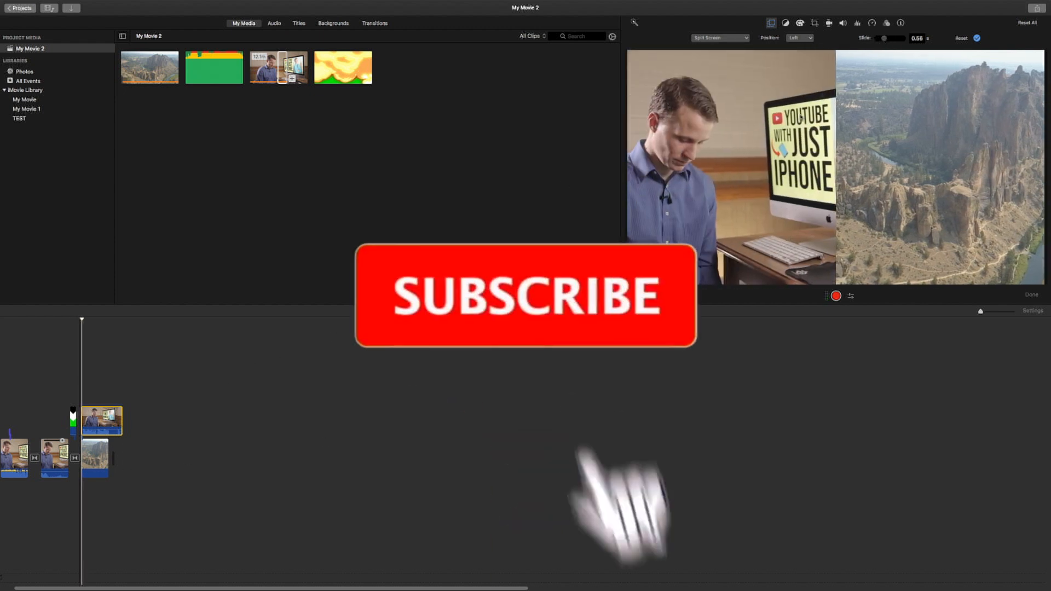